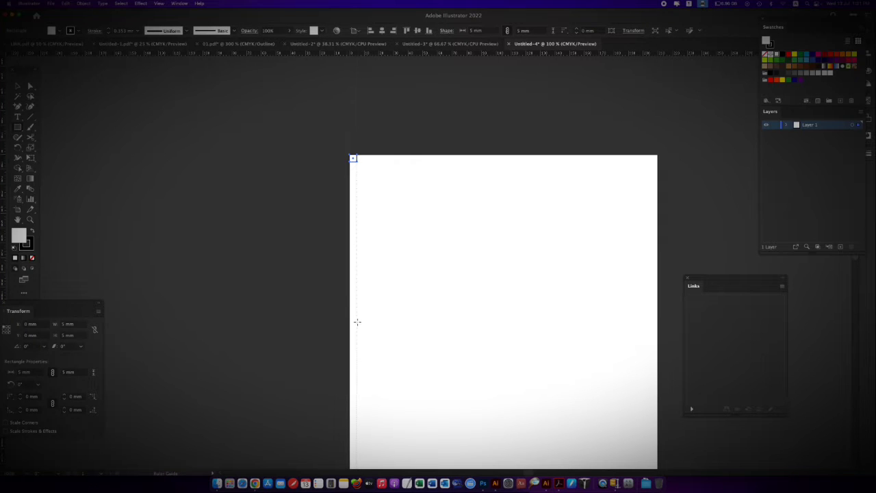
Place a vertical and a horizontal guide along the inner edges of the 5 mm square in the artboard's top-left corner
left_click_drag(358, 321, 356, 317)
key("super+=")
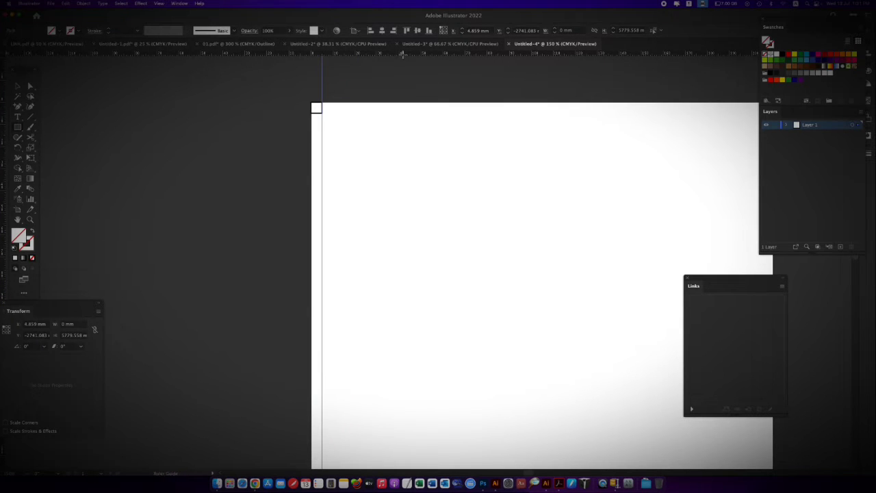
left_click_drag(406, 112, 408, 112)
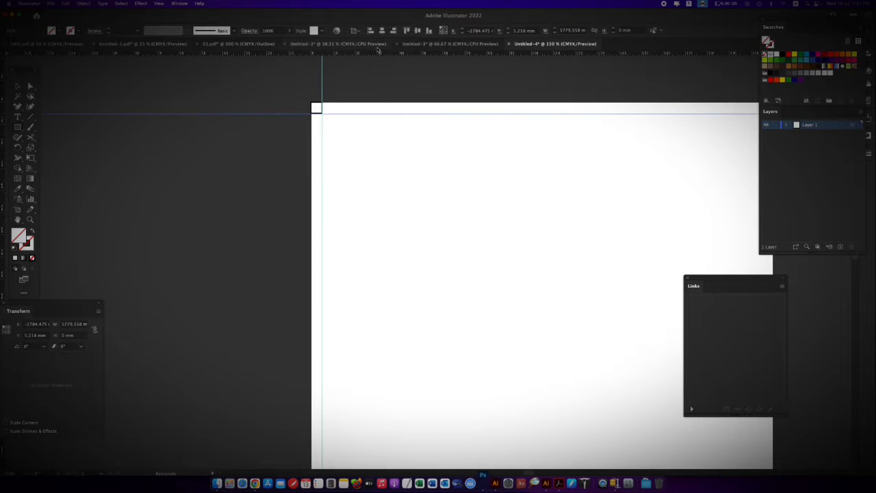
key("super+minus")
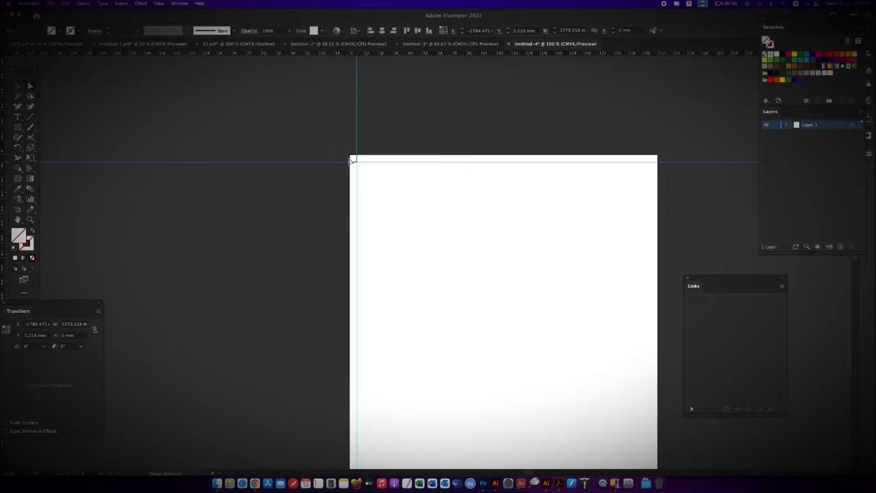
Align the 5 mm square to the bottom-right corner of the artboard
left_click(351, 159)
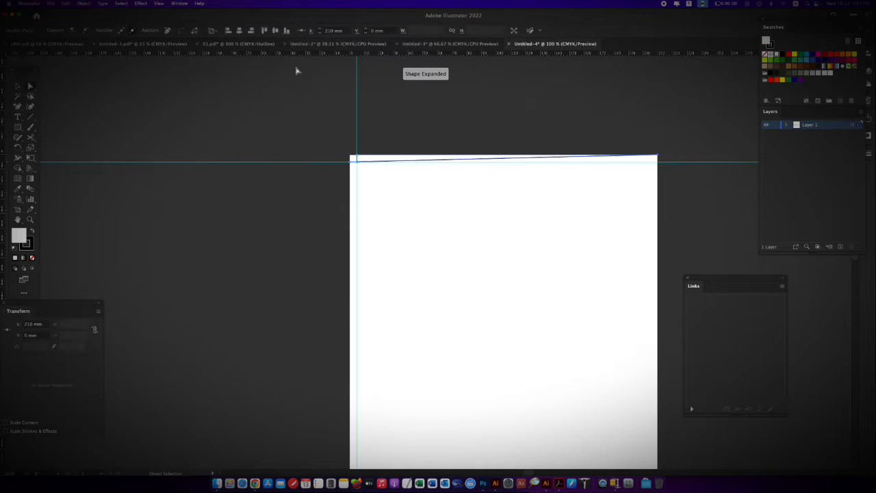
left_click(338, 156)
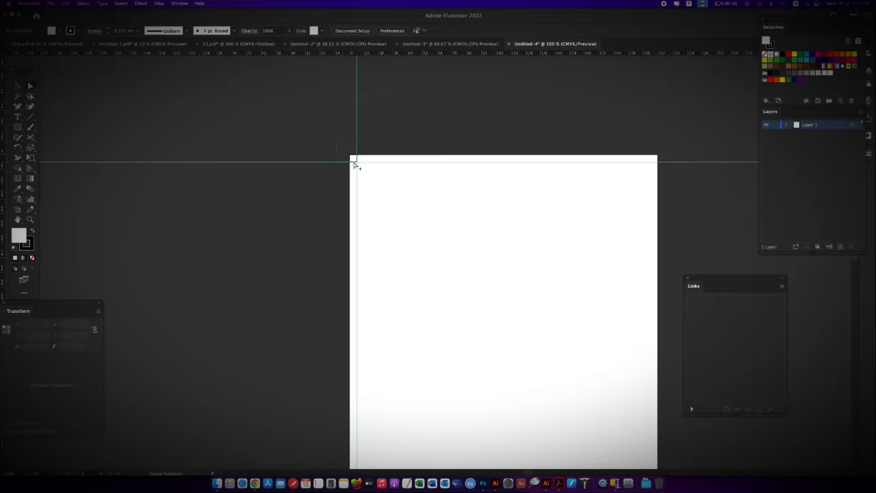
left_click(354, 162)
left_click(487, 31)
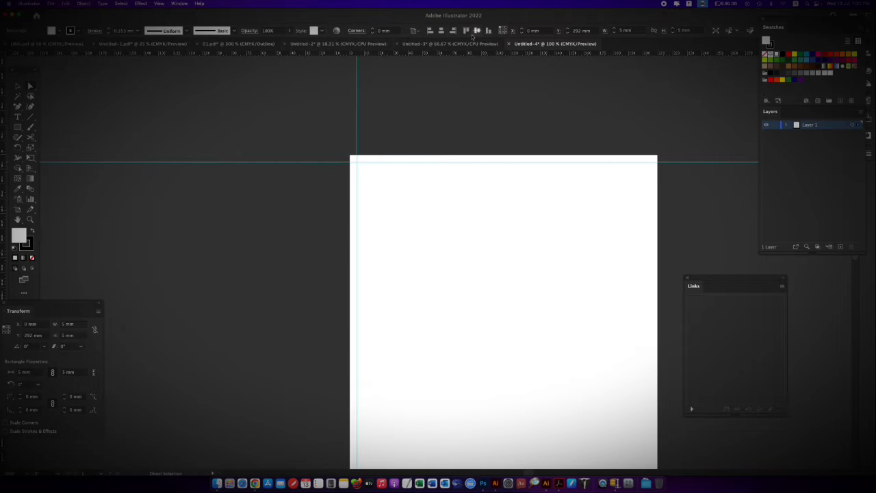
left_click(452, 31)
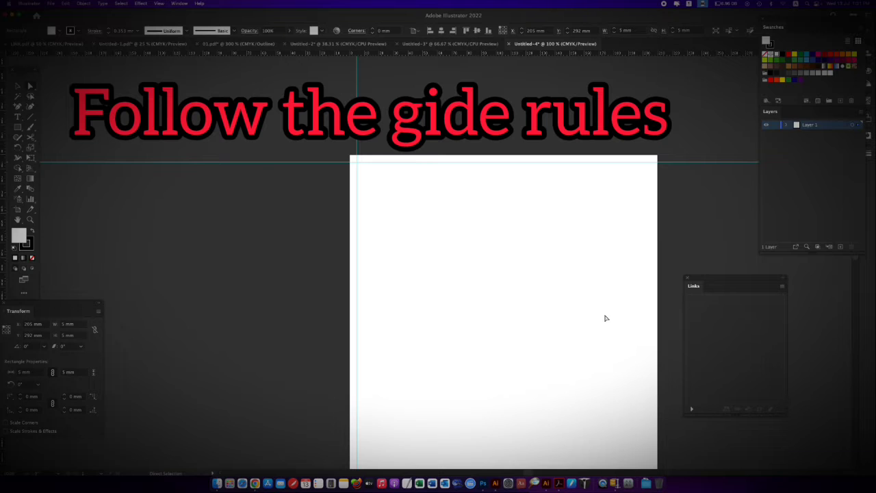
Place a horizontal and a vertical guide along the inner edges of the 5 mm square in the artboard's bottom-right corner
left_click_drag(507, 348, 417, 185)
left_click_drag(579, 55, 589, 422)
left_click_drag(478, 366, 448, 333)
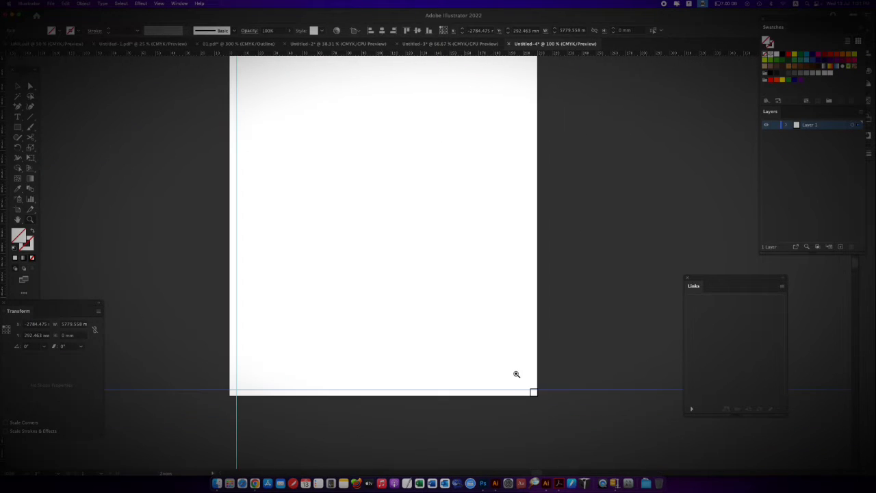
left_click_drag(516, 374, 541, 390)
left_click_drag(543, 404, 486, 282)
left_click_drag(290, 308, 387, 315)
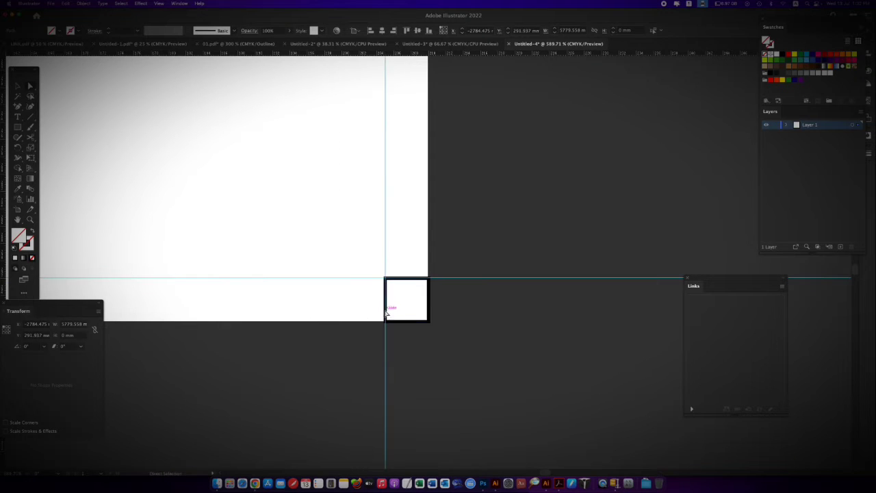
key("super+minus")
left_click(380, 255)
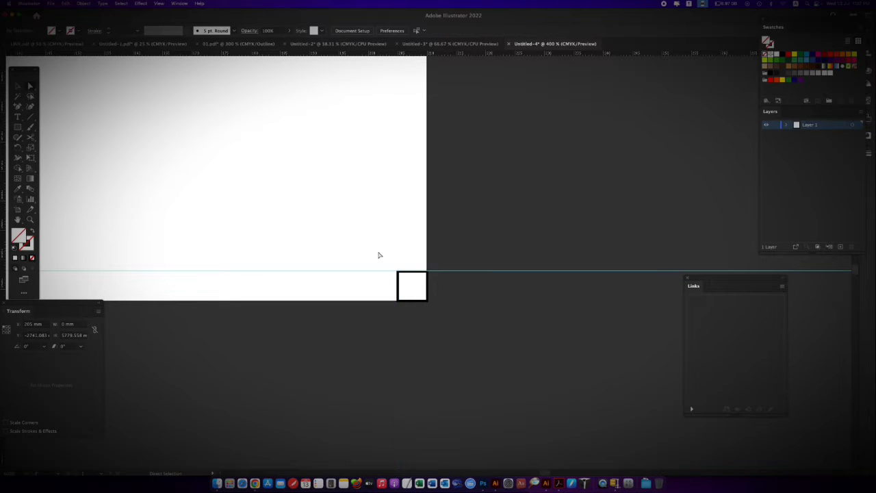
Delete the 5 mm square from the bottom-right corner, keeping only the four margin guides
left_click(414, 302)
key("Delete")
key("Delete")
key("super+minus")
key("super+minus")
key("super+minus")
key("super+minus")
key("super+minus")
key("super+minus")
left_click_drag(353, 155, 352, 214)
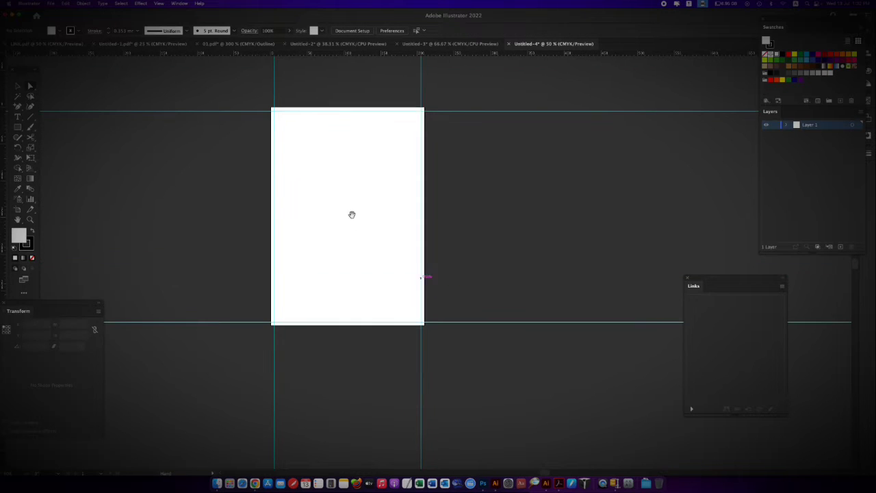
left_click(471, 44)
left_click(554, 43)
Cover the whole artboard with a 210 × 297 mm rectangle filled light grey, and lock it
left_click_drag(271, 106, 441, 327)
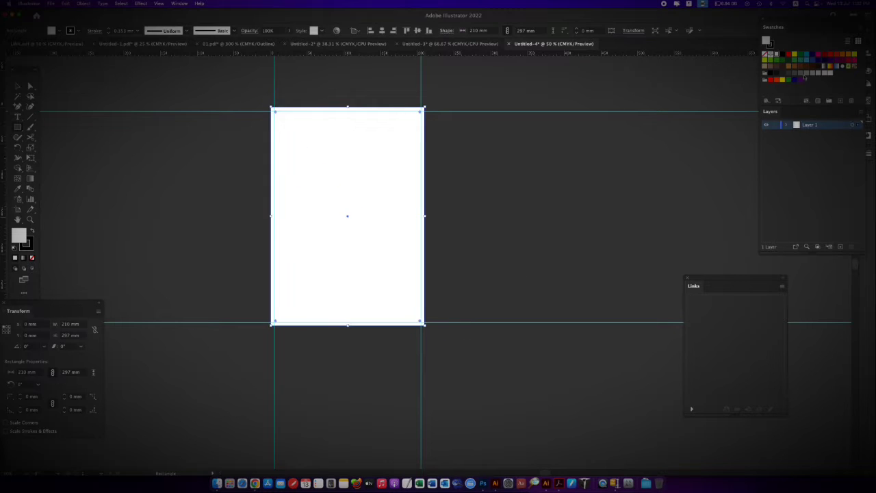
left_click(807, 73)
left_click(786, 125)
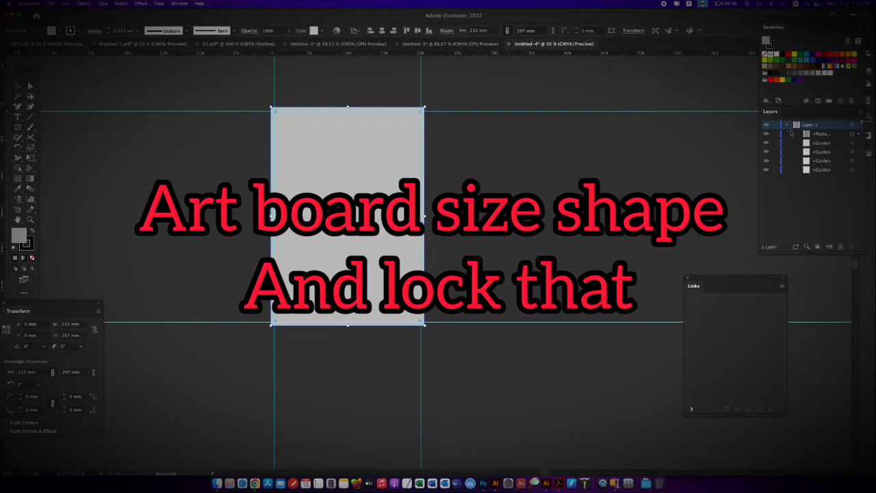
left_click(774, 135)
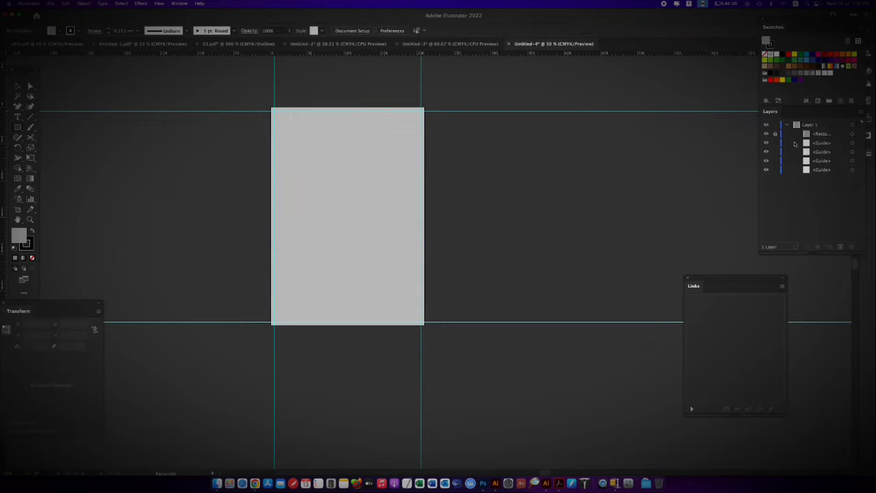
left_click(787, 125)
On a new layer, draw a blue rectangle without stroke, 210 mm wide and about 179 mm high, from the artboard's top edge
left_click(839, 247)
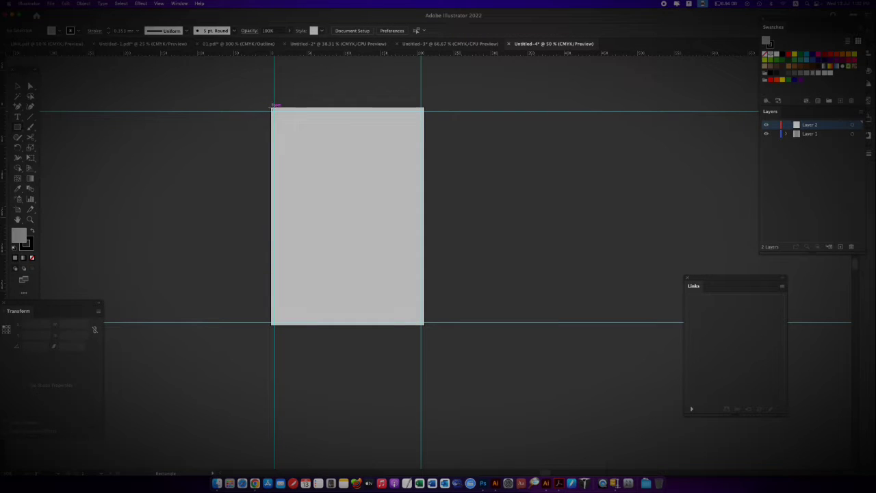
left_click_drag(272, 107, 425, 244)
left_click(766, 55)
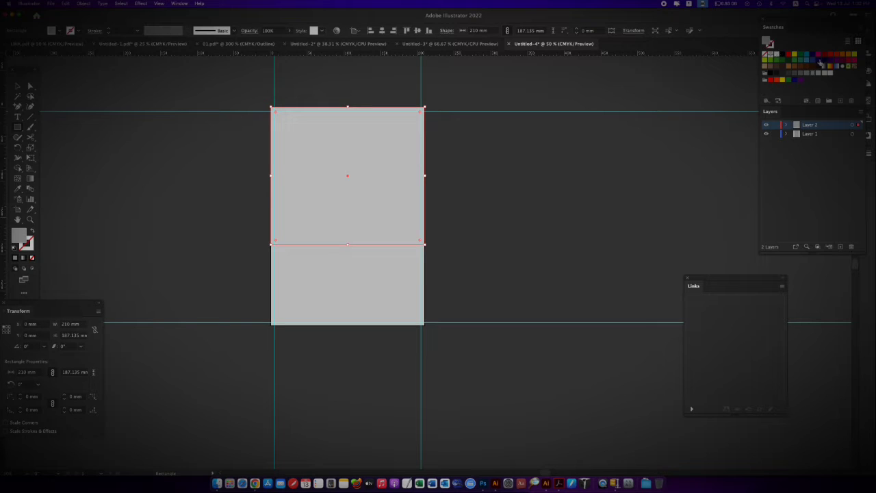
left_click(811, 66)
mouse_move(348, 244)
left_mouse_down()
mouse_move(349, 252)
mouse_move(348, 239)
left_mouse_up()
Change the fill of the blue rectangle to a lighter blue
double_click(18, 236)
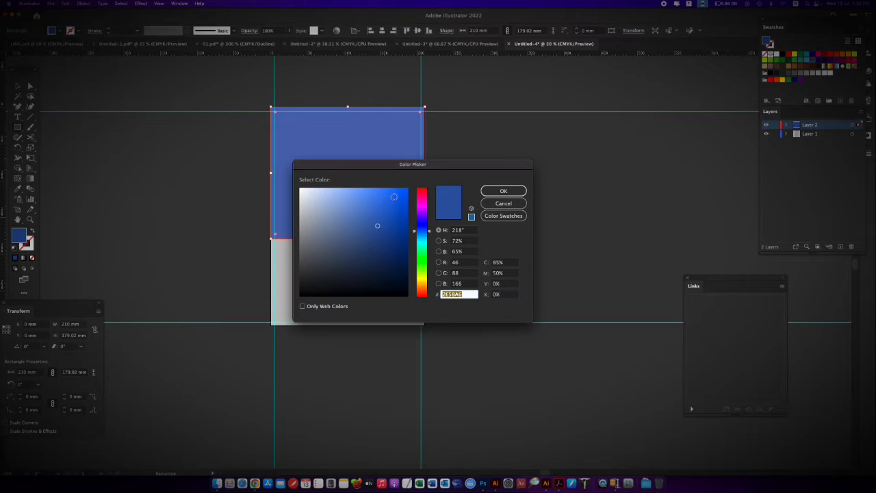
left_click(368, 190)
left_click(507, 192)
left_click(18, 86)
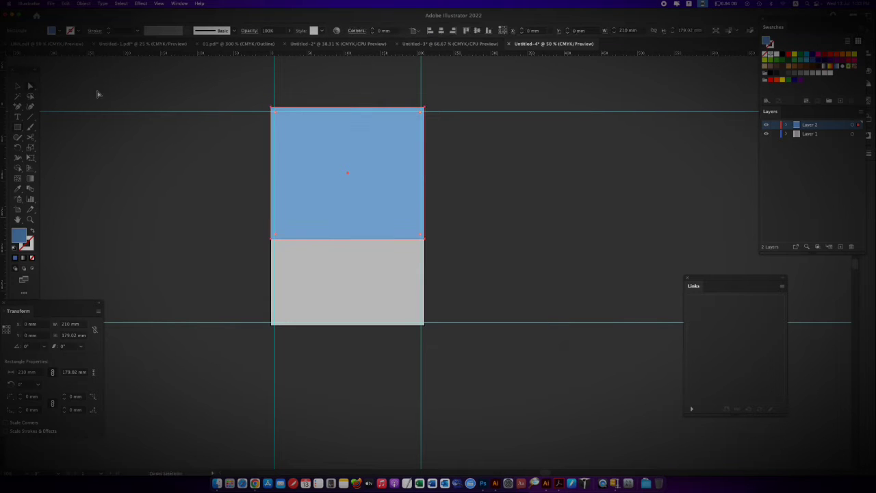
Lock the light blue rectangle inside Layer 2
key("super+equal")
left_click_drag(440, 277, 383, 213)
left_click(19, 137)
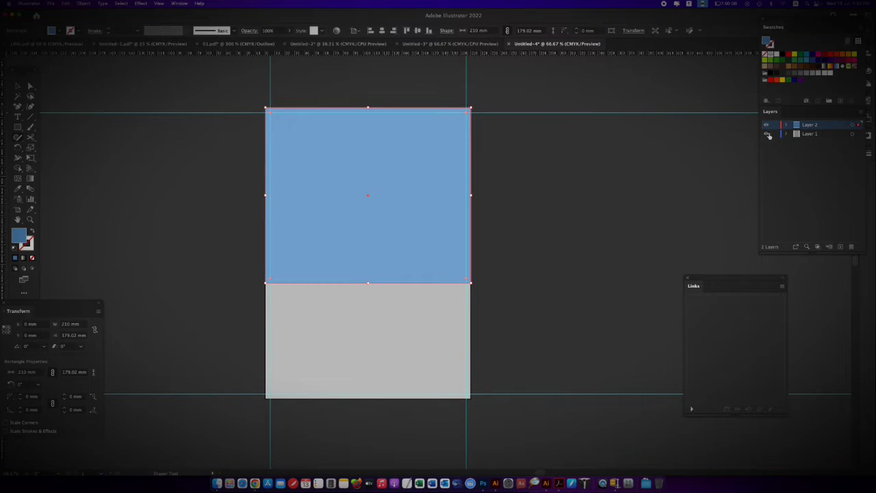
left_click(786, 126)
left_click(775, 134)
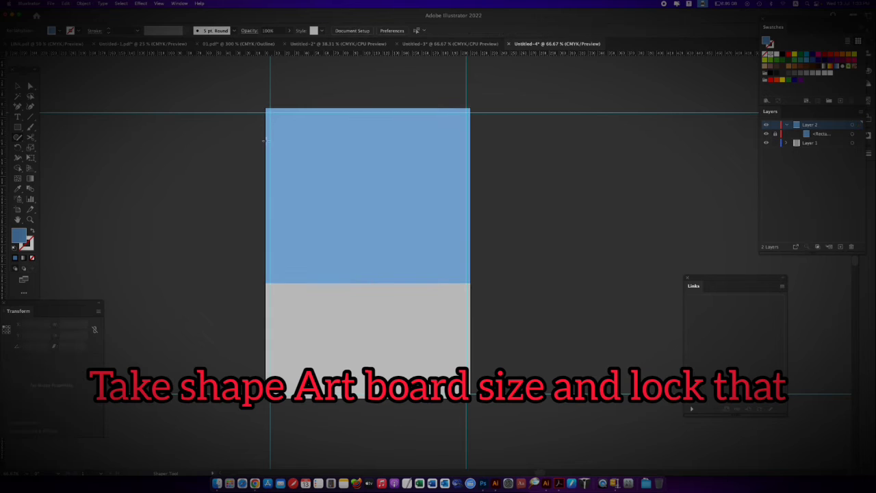
Draw a rectangle about 119 × 100 mm against the artboard's left edge, over the light blue area
left_click_drag(264, 141, 332, 211)
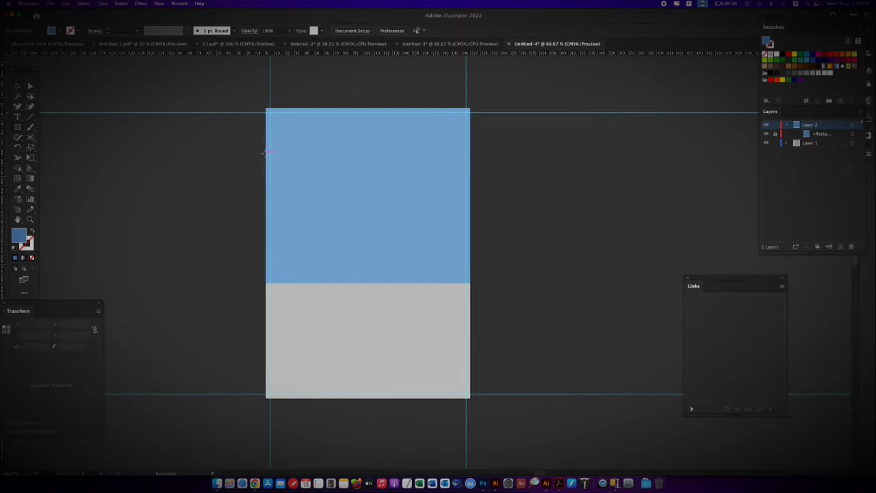
mouse_move(266, 152)
left_mouse_down()
mouse_move(346, 234)
mouse_move(381, 251)
left_mouse_up()
key("super+plus")
left_click_drag(501, 333, 364, 275)
Move the new rectangle's top-right corner inward to about X 83 mm to slant its right side, and fill the shape orange
left_click(30, 87)
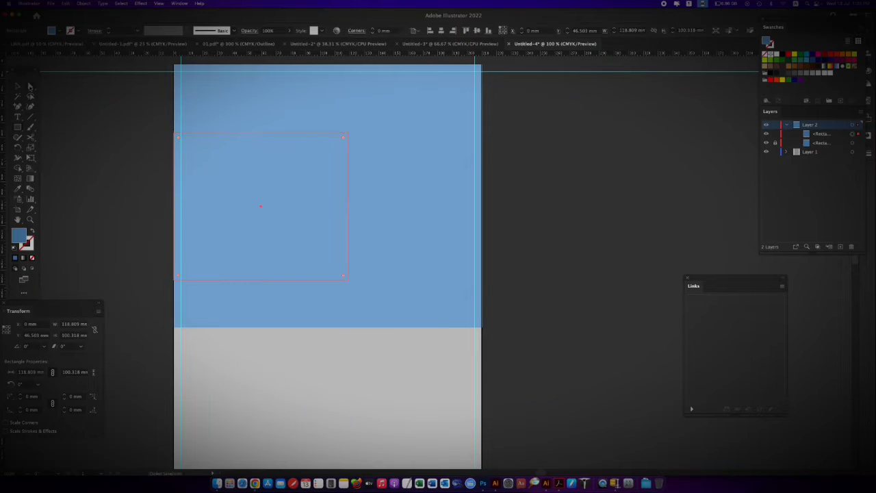
left_click_drag(349, 136, 294, 133)
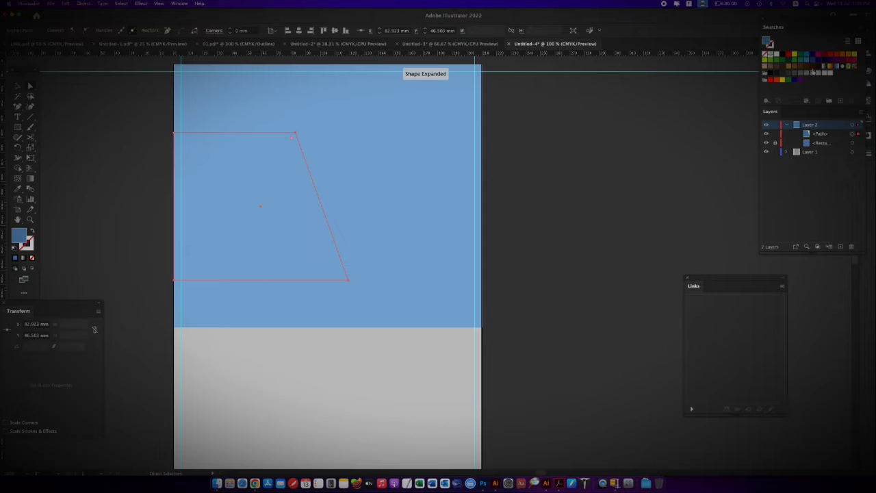
left_click(841, 56)
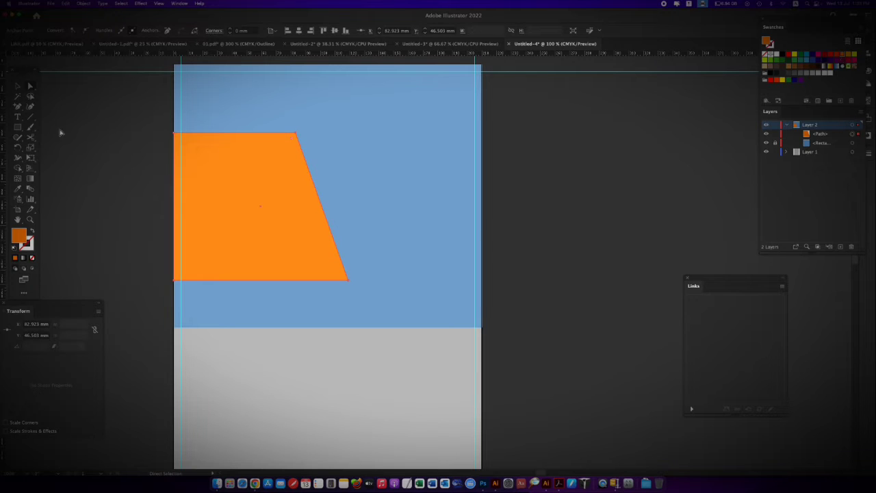
Add the three-line heading "START YOUR / OWN BUSINES / WITH OUR HELP" on the orange shape
key("t")
left_click(196, 186)
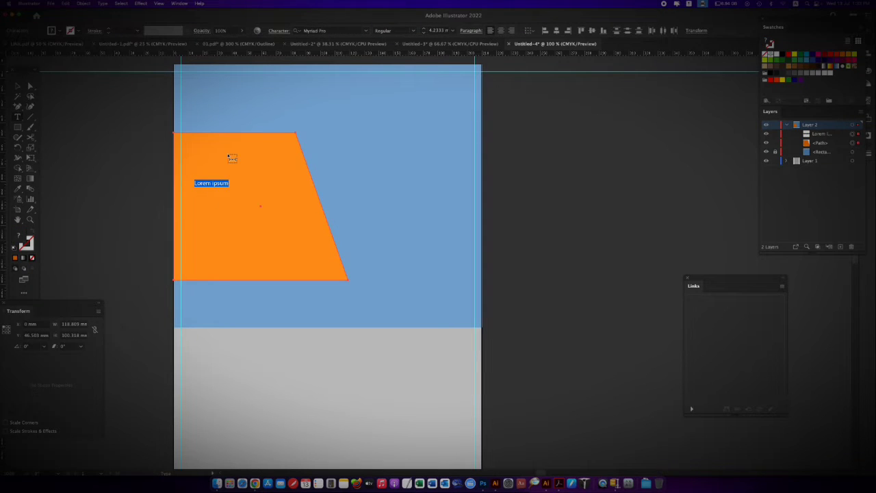
type("START YOUR")
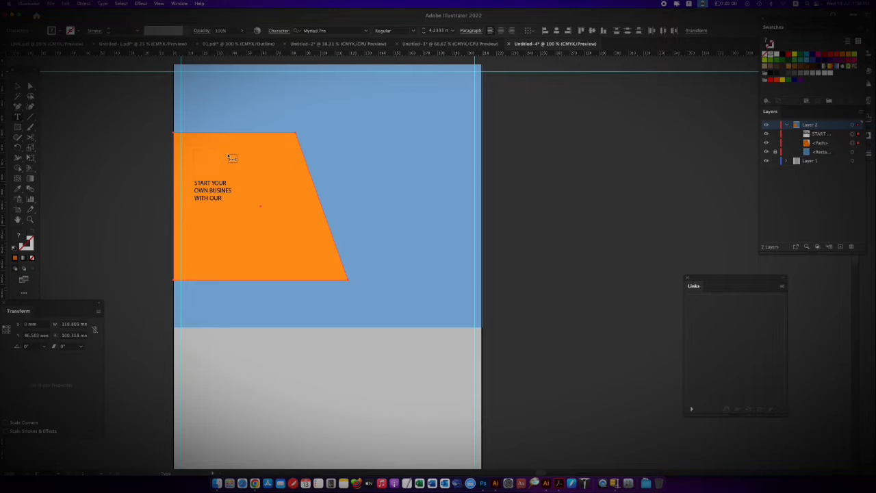
Set the whole heading in Nexa-Bold at a size of 9 mm
key("super+a")
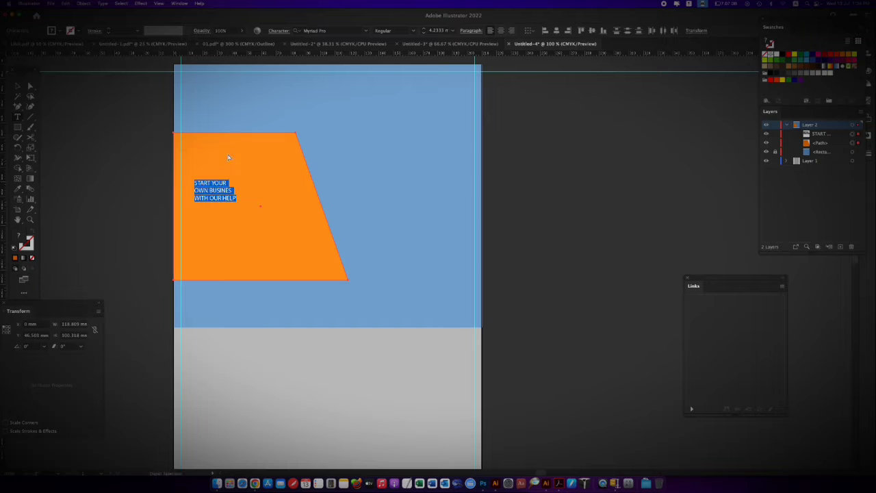
left_click(336, 31)
type("NEX")
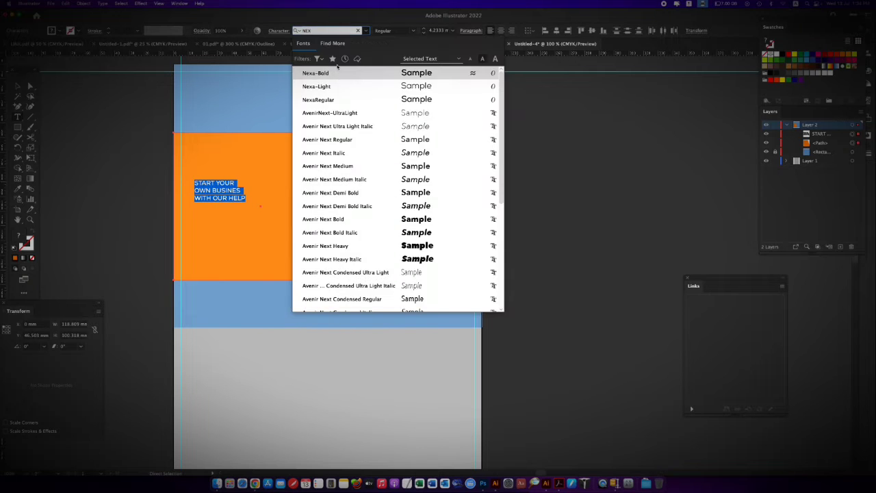
key("Return")
left_click(451, 32)
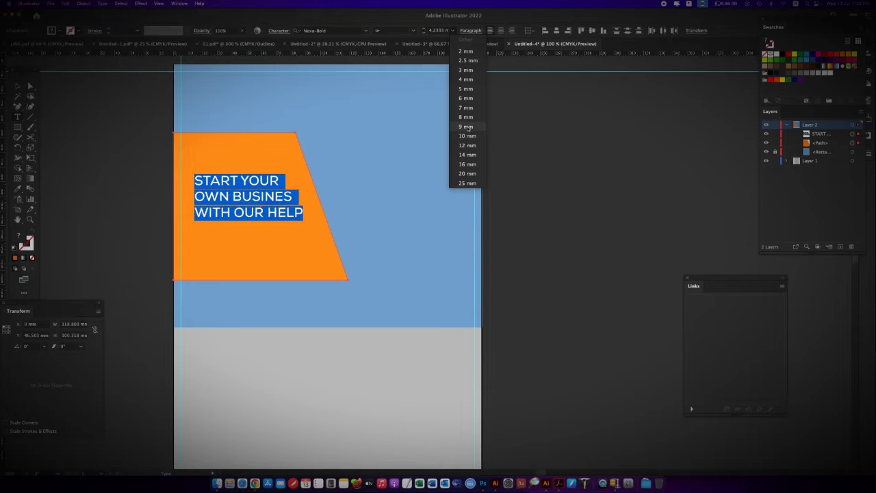
left_click(466, 126)
left_click(776, 54)
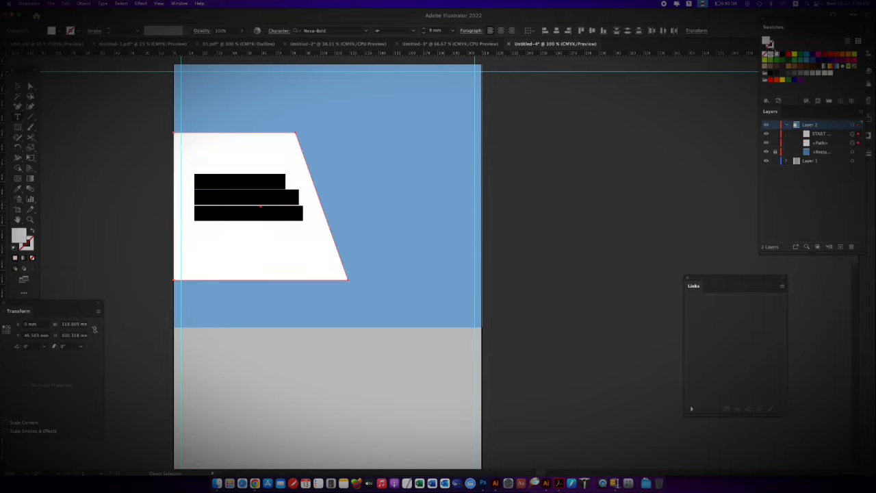
left_click(29, 86)
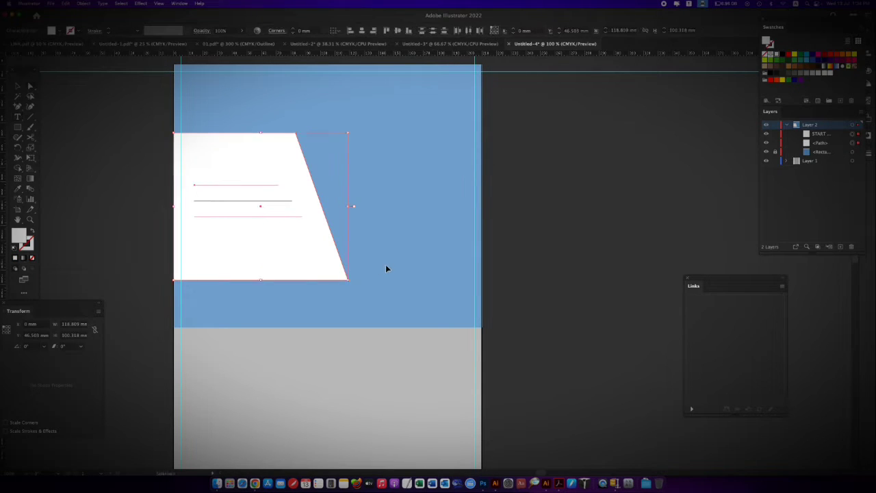
key("super+z")
Select the orange slanted shape on its own and lock it
left_click_drag(123, 128, 188, 146)
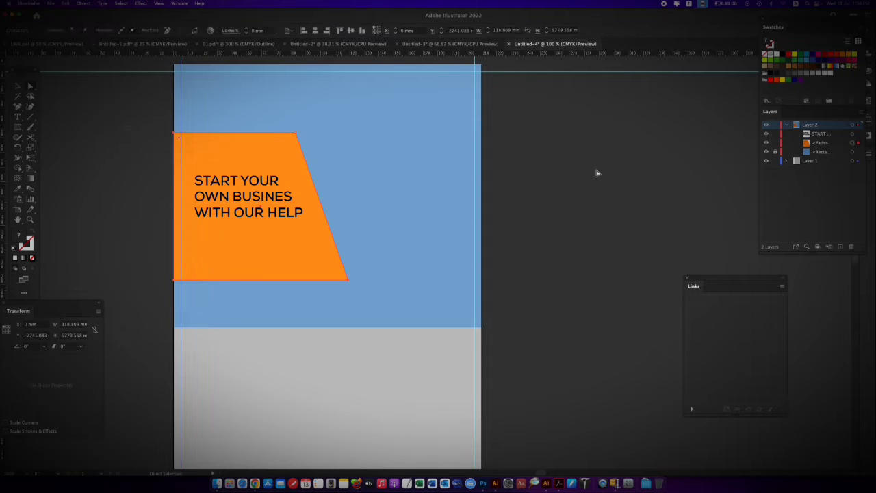
left_click(313, 177)
left_click(775, 143)
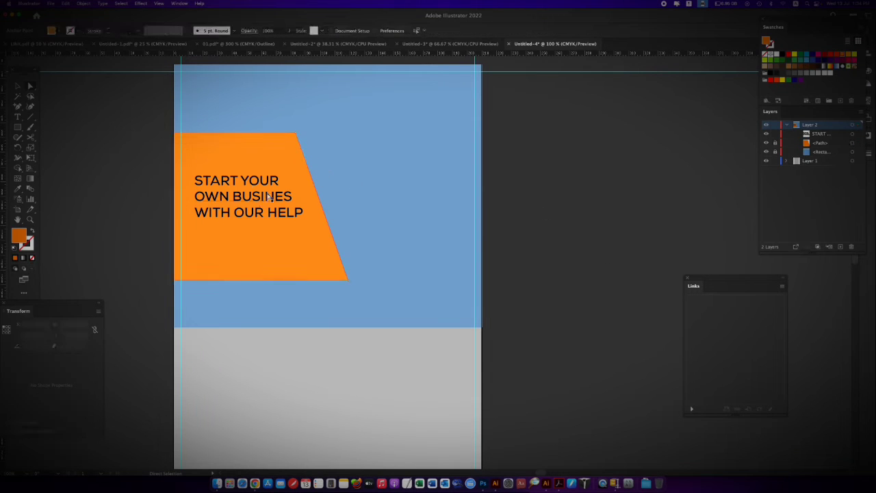
Give the heading text on the orange shape a white fill and a white stroke
left_click(268, 196)
left_click(776, 54)
left_click(770, 47)
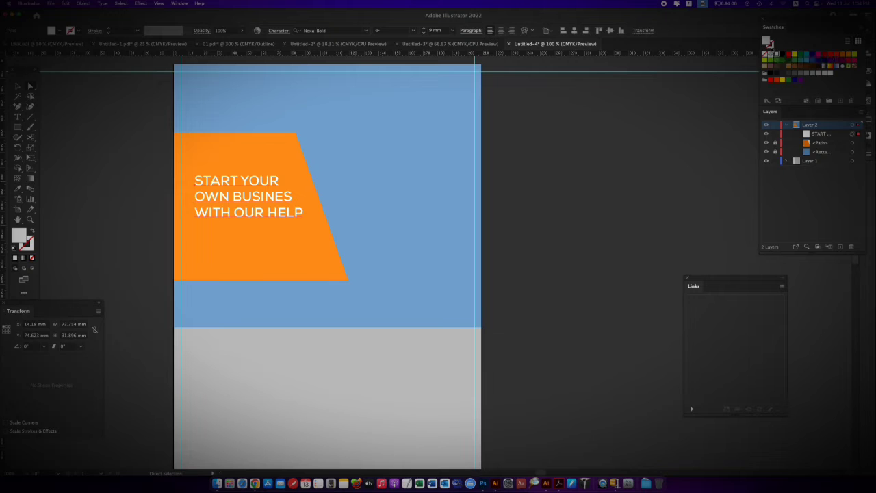
left_click(776, 55)
key("super+minus")
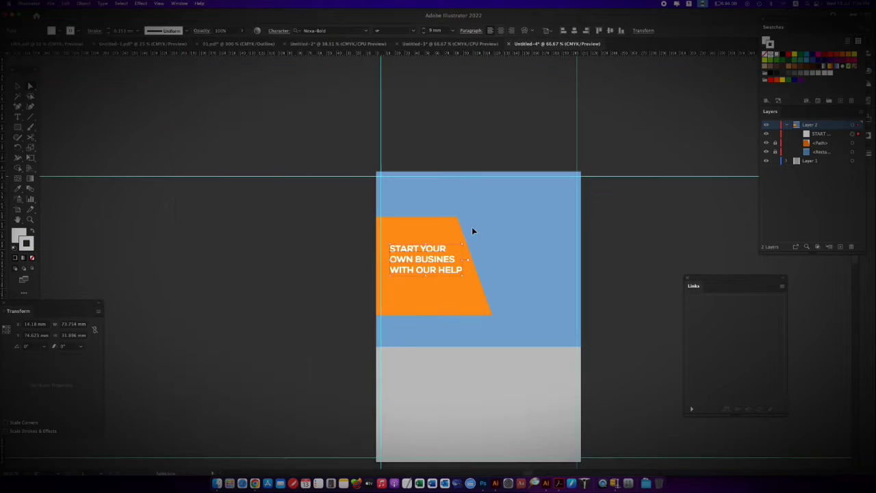
left_click_drag(473, 318, 393, 265)
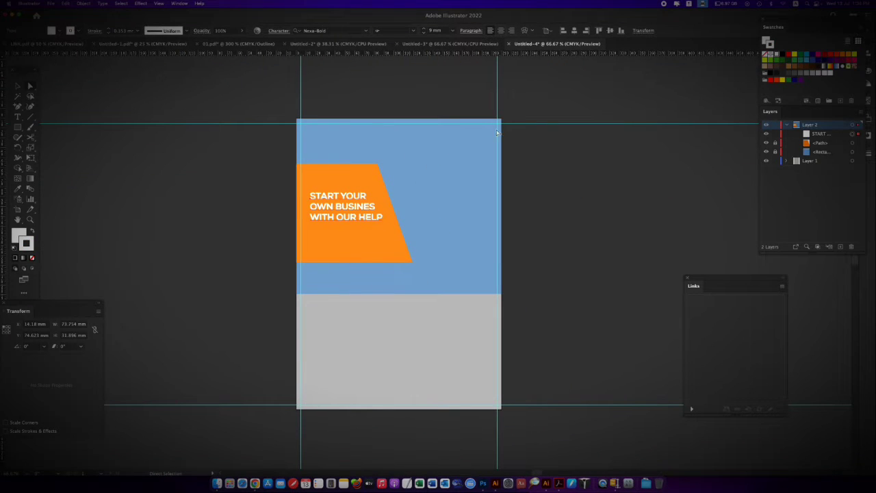
key("super+shift+5")
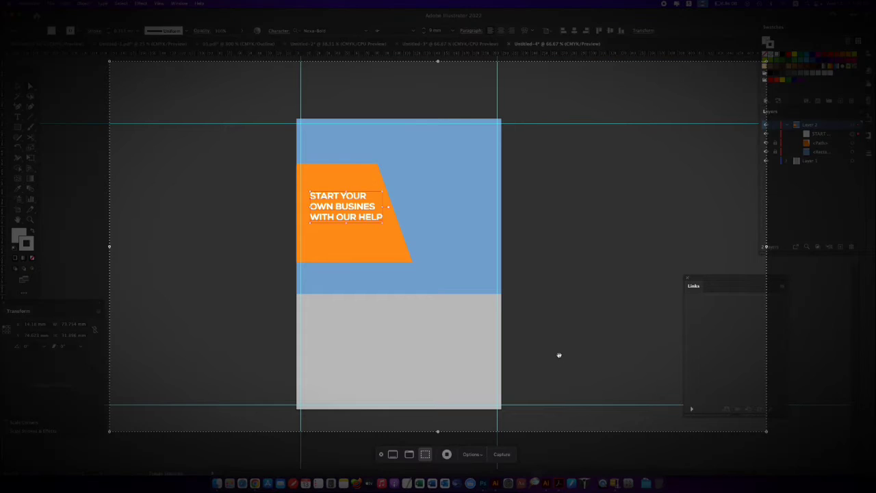
left_click(382, 455)
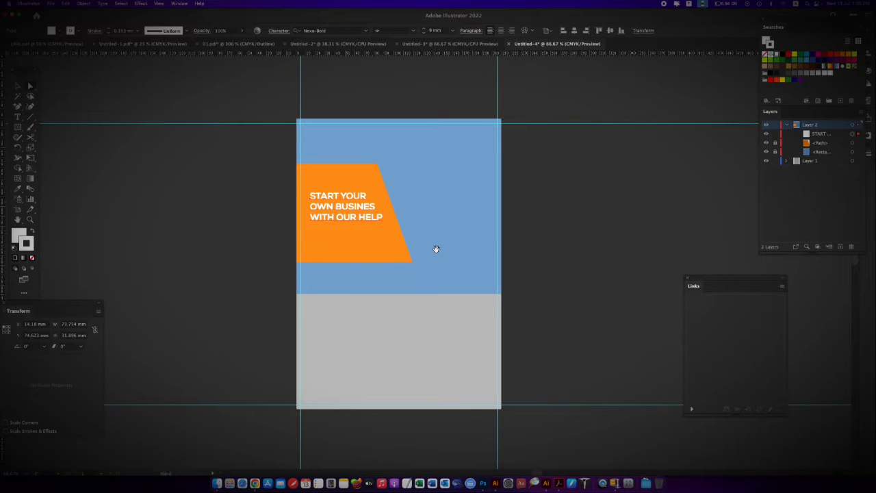
Draw a white hexagon with a radius of about 87 mm at the flyer's upper right and delete its rightmost corner point
scroll(436, 248, "right", 3)
left_click_drag(18, 128, 71, 159)
mouse_move(401, 138)
left_mouse_down()
mouse_move(463, 229)
mouse_move(340, 243)
mouse_move(337, 197)
left_mouse_up()
mouse_move(396, 155)
left_mouse_down()
mouse_move(442, 237)
mouse_move(447, 221)
left_mouse_up()
key("Delete")
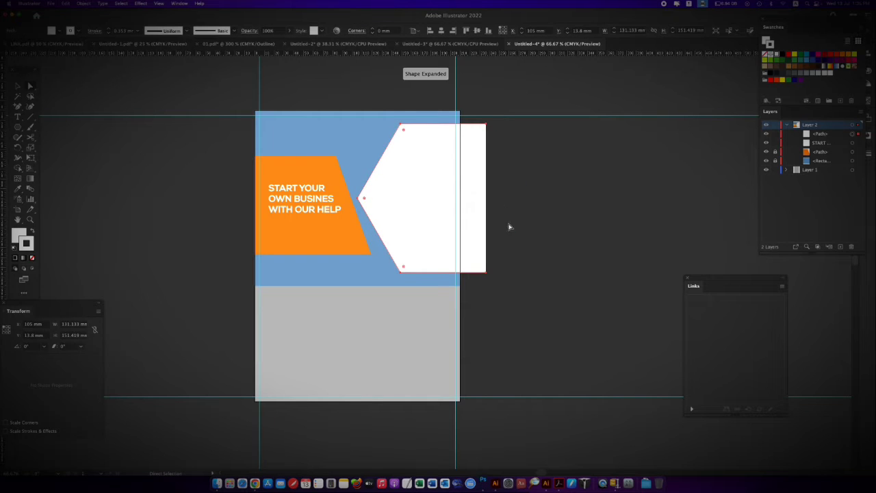
Select the whole white polygon and make it a compound path
left_click_drag(532, 260, 502, 238)
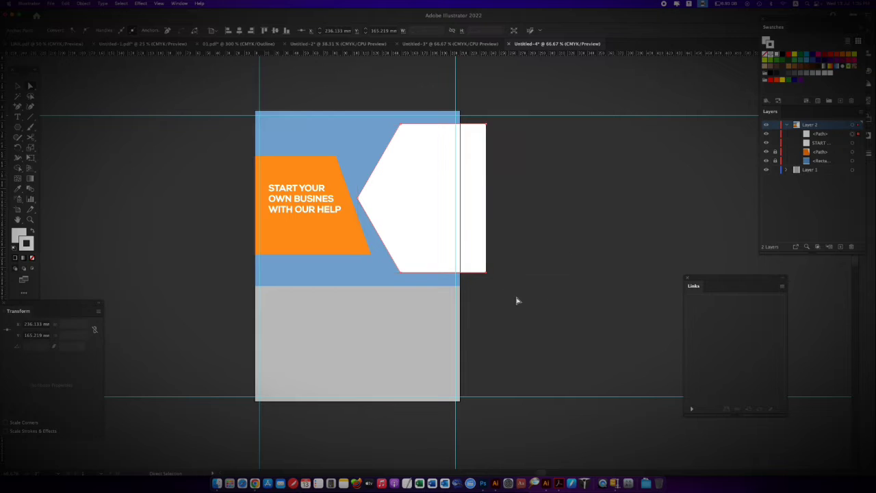
left_click(478, 241)
right_click(475, 247)
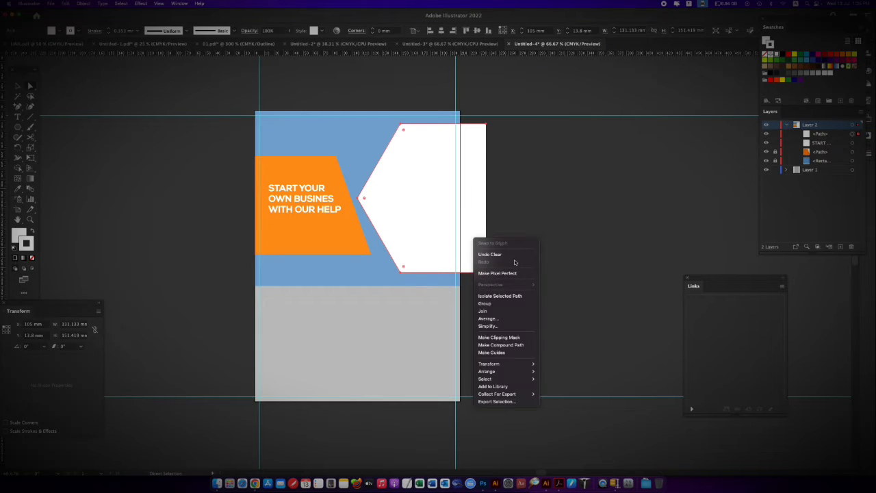
left_click(513, 346)
Move the white shape's left tip slightly up and inward, and narrow the shape to about 95 mm so its right side meets the artboard edge
key("super+1")
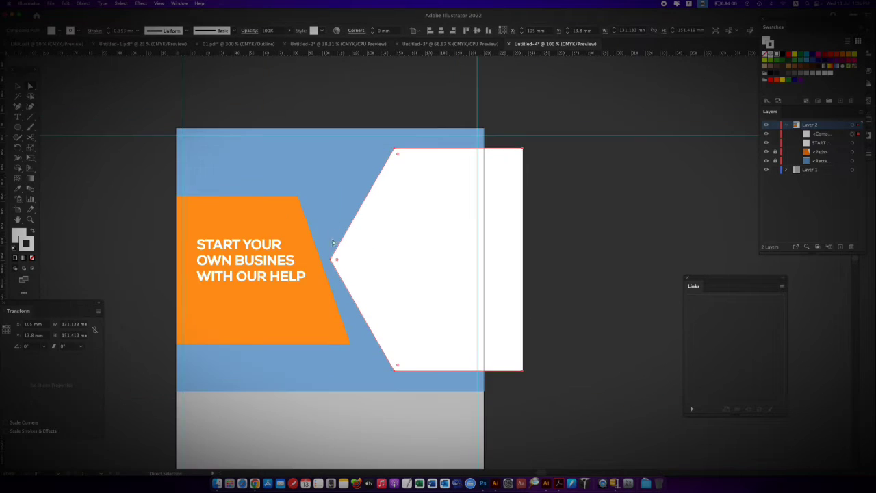
left_click_drag(336, 259, 346, 248)
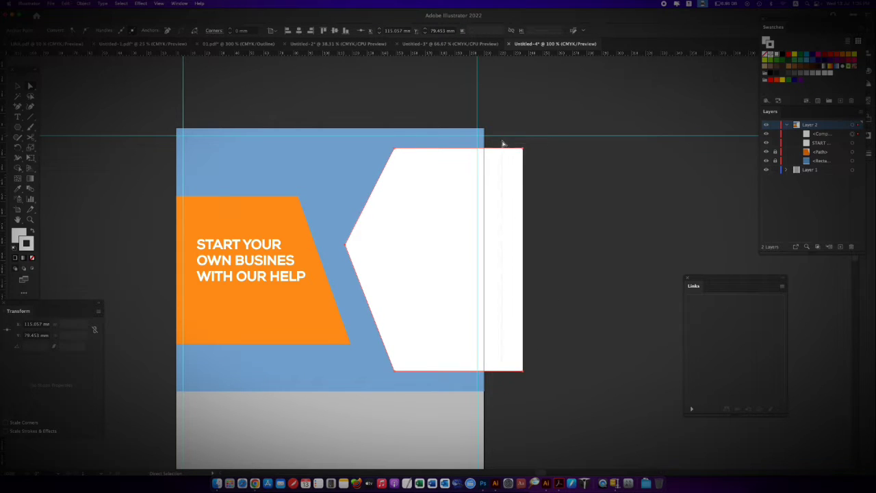
left_click_drag(503, 143, 503, 142)
key("v")
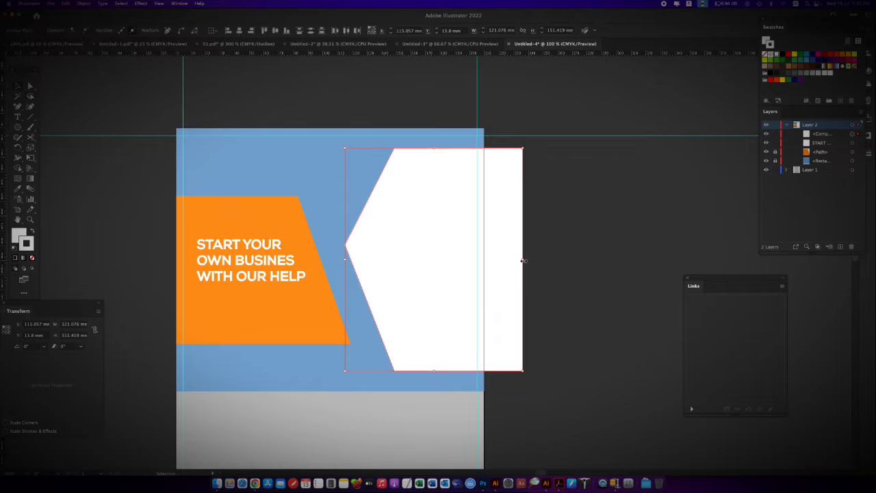
left_click_drag(523, 260, 484, 260)
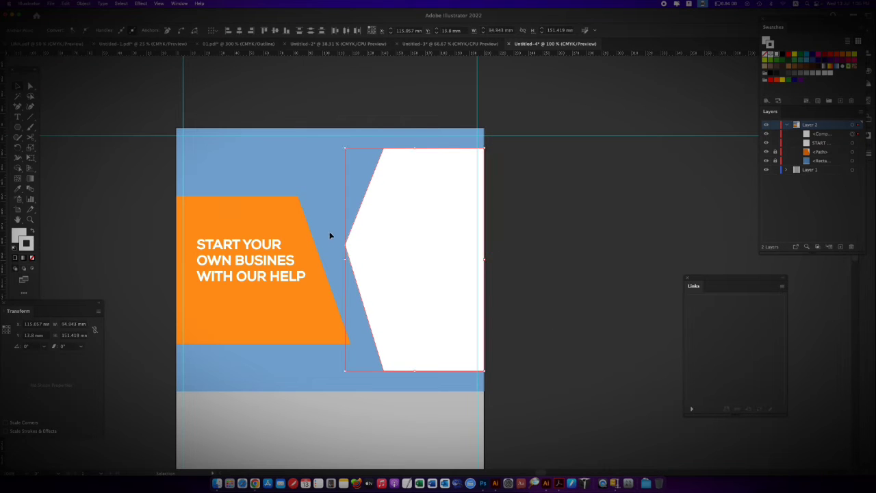
Move the white shape's left tip alone to about X 112.75 mm, Y 80.4 mm
left_click(347, 254)
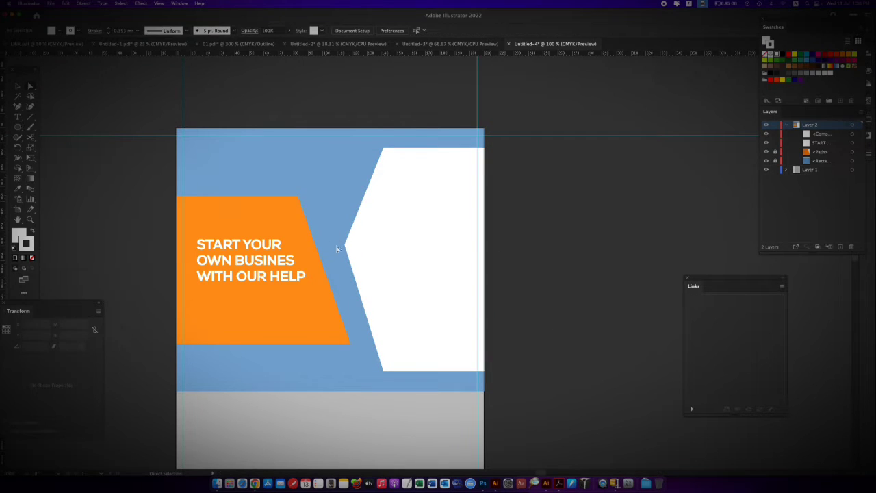
key("a")
left_click(345, 247)
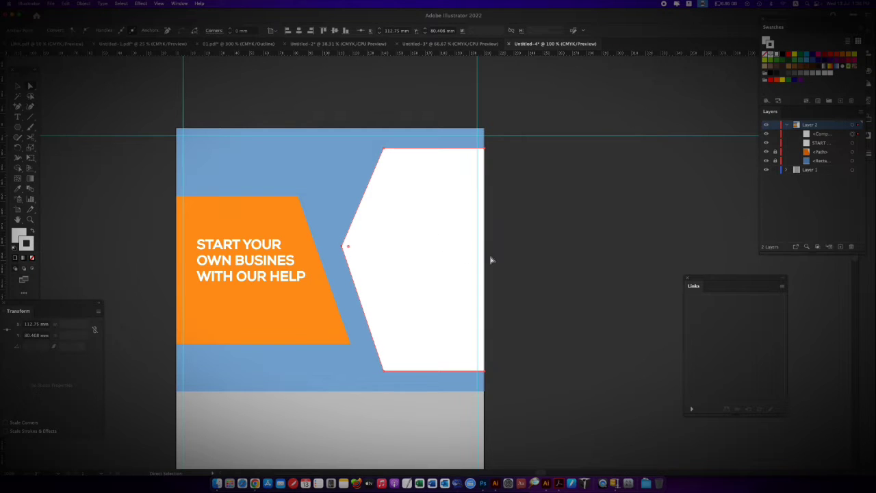
left_click(550, 293)
Switch to Chrome, copy the Manhattan skyline photo from the iStock page and paste it into the Illustrator flyer
key("super+v")
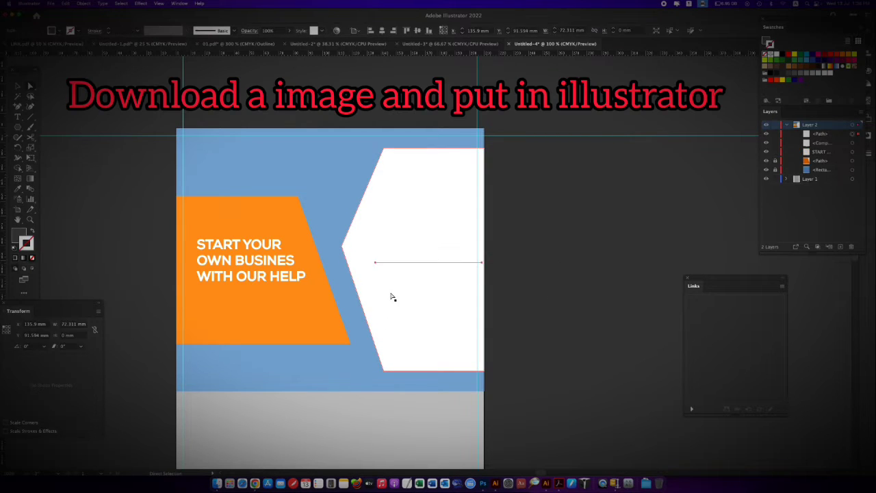
left_click(256, 471)
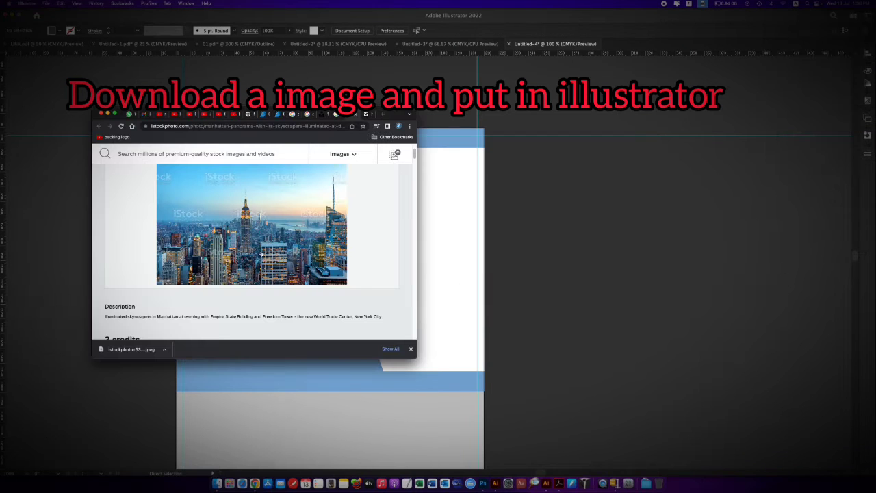
right_click(282, 239)
left_click(317, 256)
left_click(448, 286)
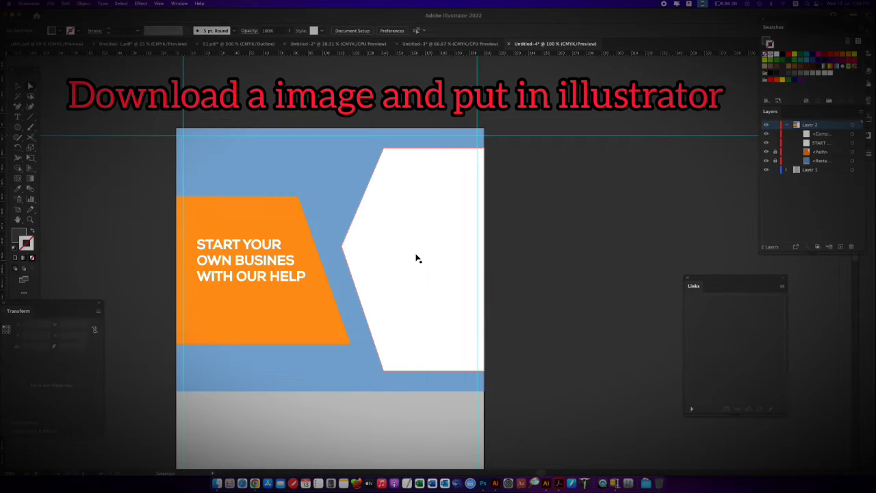
key("super+v")
Ungroup the pasted skyline photo and make it pixel perfect
right_click(556, 193)
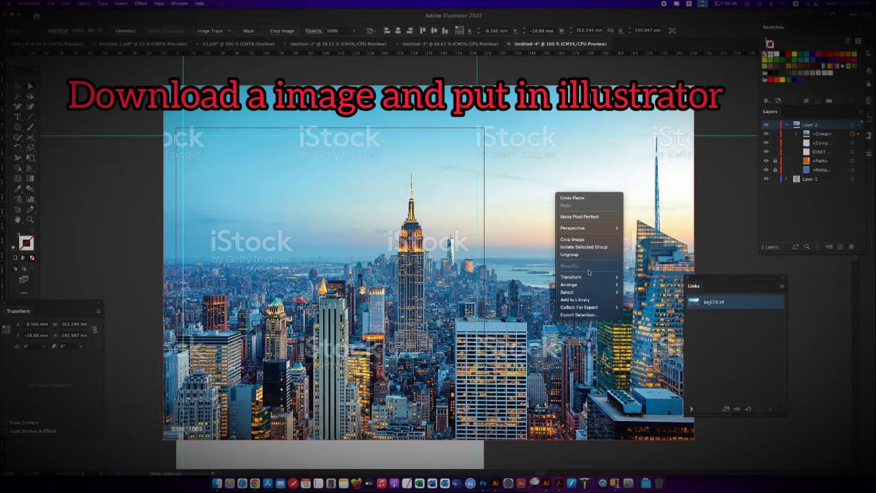
left_click(571, 254)
right_click(509, 219)
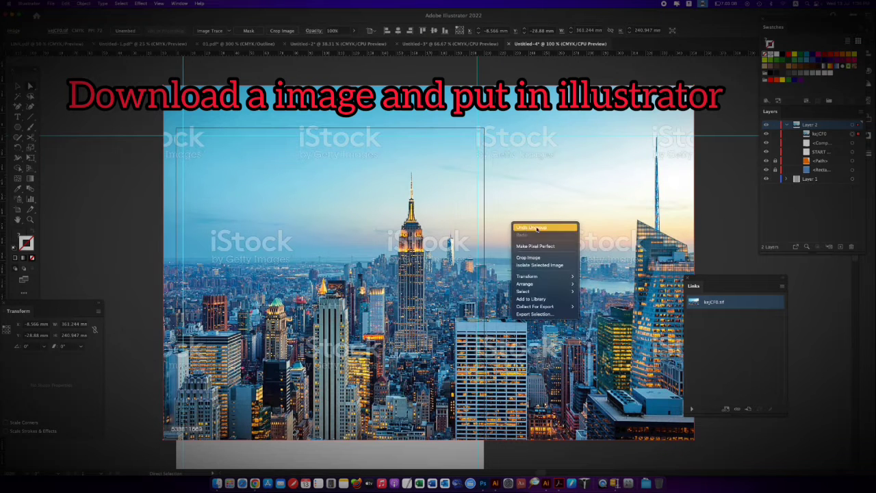
left_click(541, 242)
right_click(553, 207)
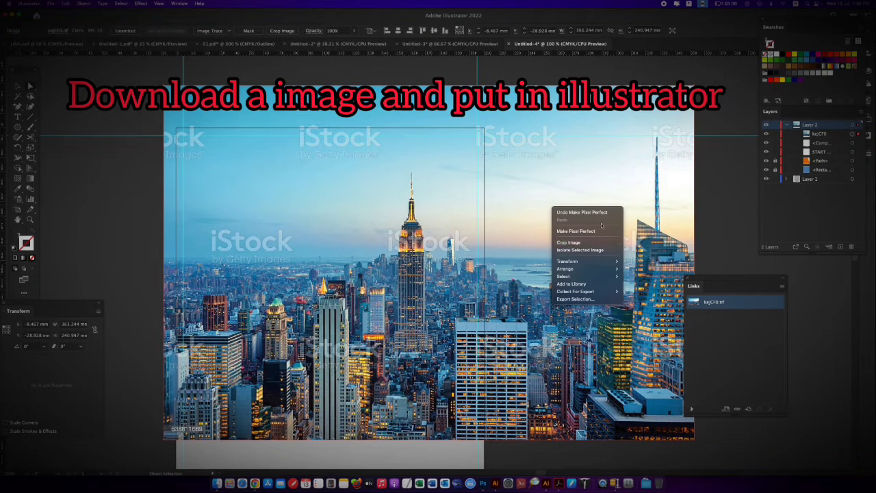
left_click(271, 72)
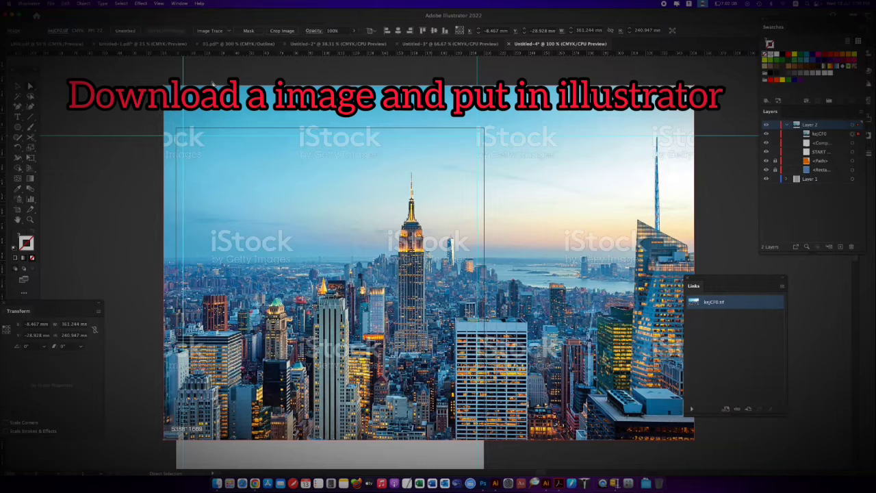
Place the white shape above the skyline photo in the layer order, select both and make a clipping mask
left_click(814, 144)
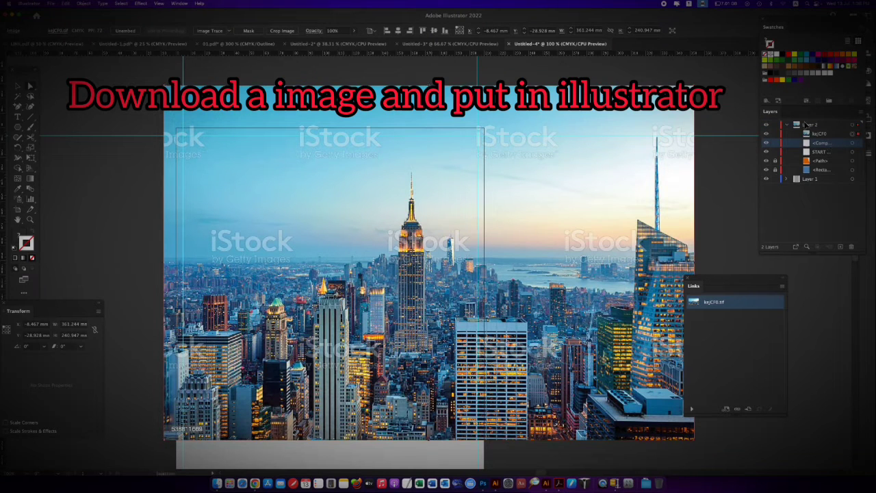
double_click(836, 143)
left_click(420, 253)
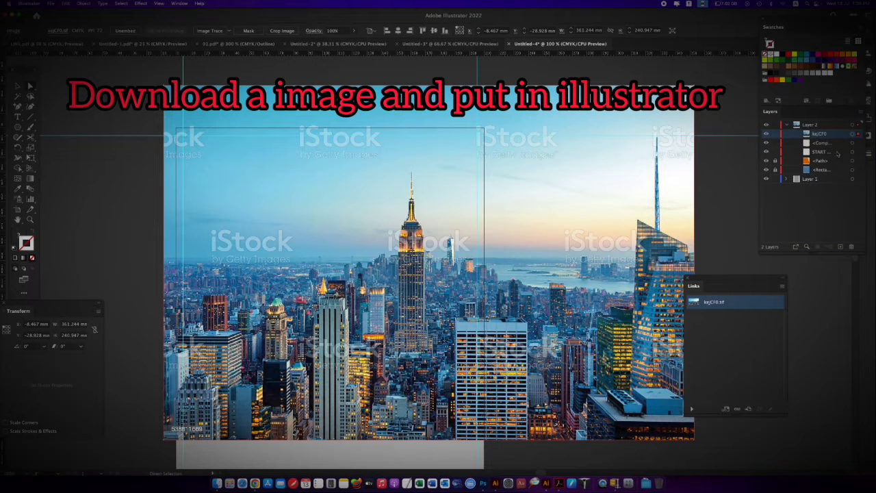
left_click(858, 138)
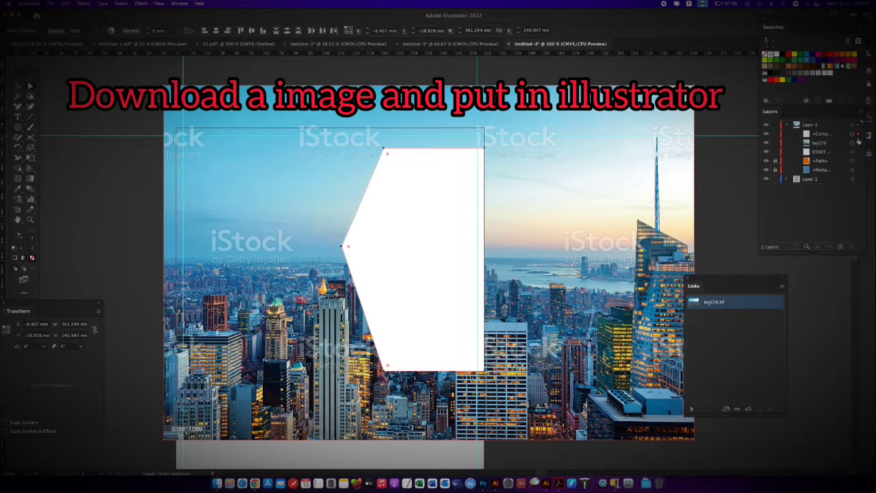
left_click(857, 145, "shift")
key("super+7")
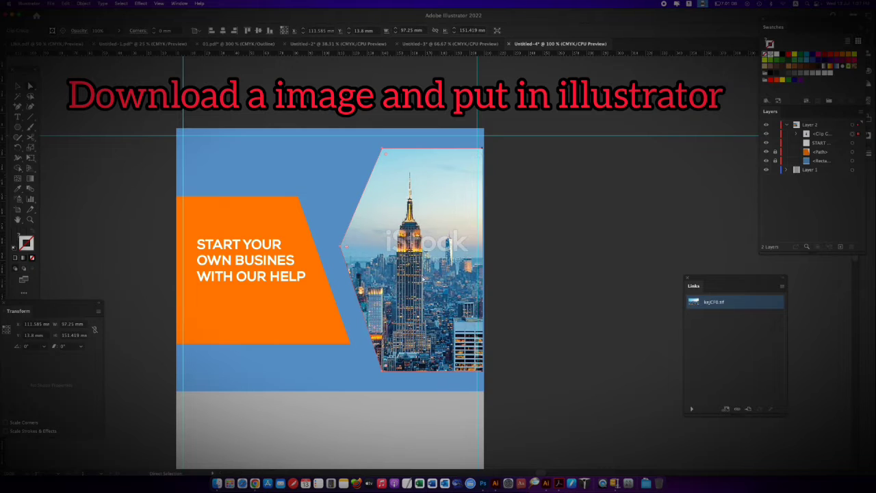
Lock the mask path in the new clip group and shift the skyline photo inside it to about X -35.9 mm, Y -51.6 mm
left_click(823, 144)
left_click(796, 134)
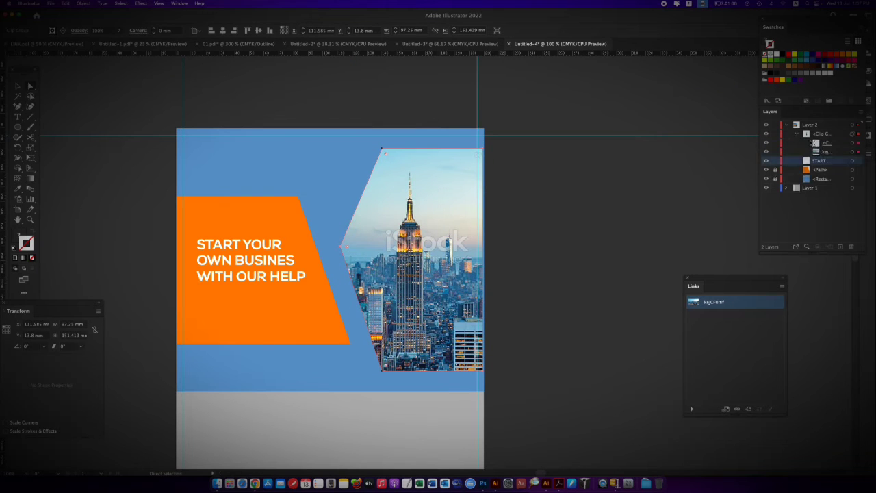
left_click(824, 143)
left_click(419, 266)
mouse_move(419, 266)
left_mouse_down()
mouse_move(435, 247)
mouse_move(436, 263)
mouse_move(430, 271)
mouse_move(412, 240)
mouse_move(422, 251)
left_mouse_up()
Paste another copy of the skyline photo, scale it to about 259 × 173 mm and position it over the clipped photo
key("super+minus")
key("super+v")
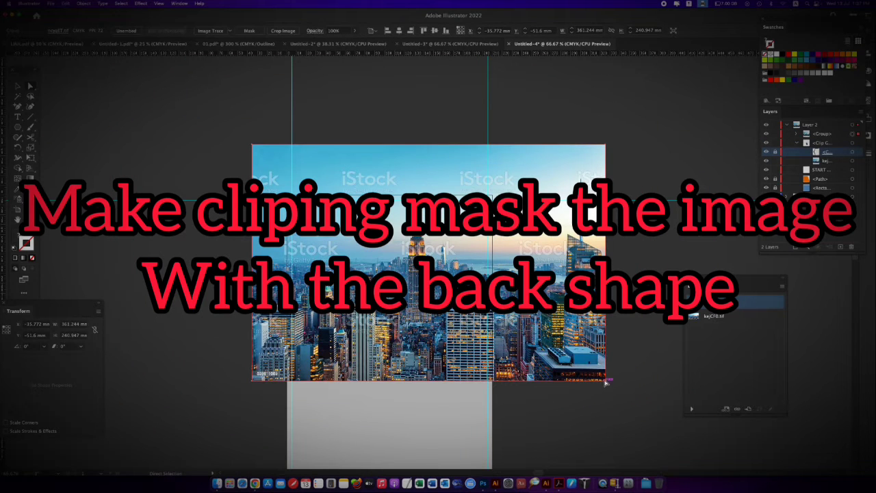
key("v")
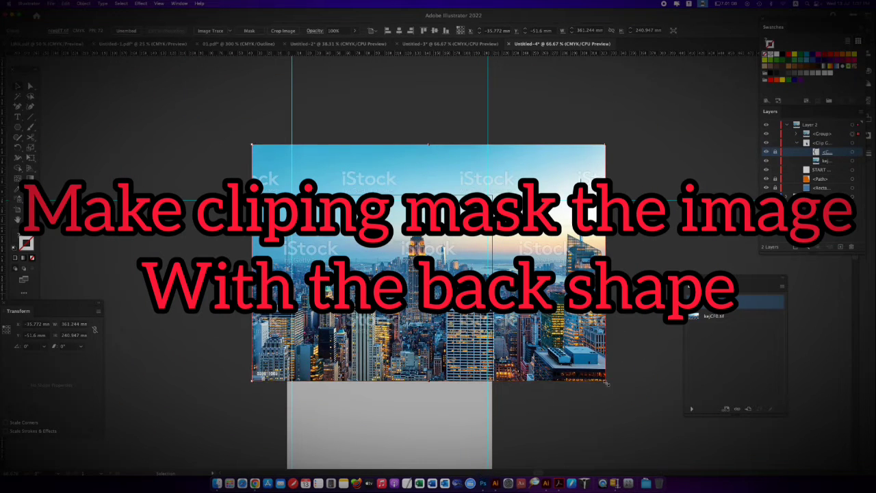
left_click_drag(606, 384, 557, 349)
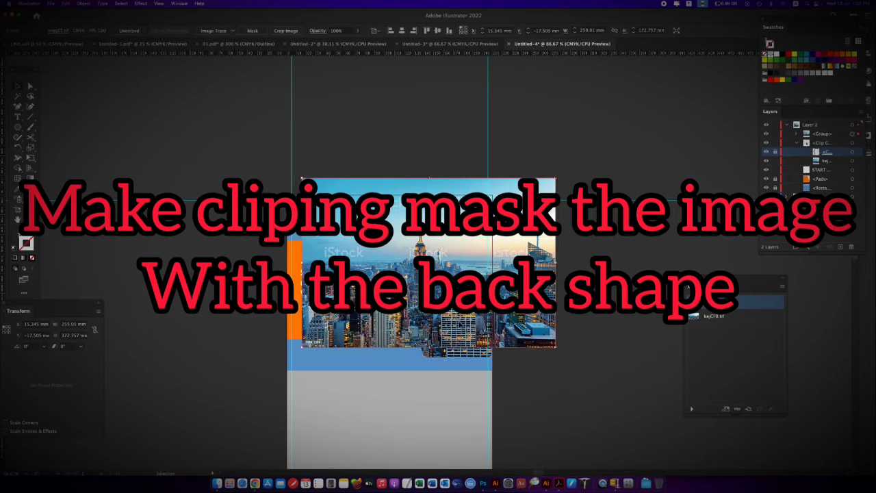
left_click_drag(460, 325, 462, 344)
key("super+shift+a")
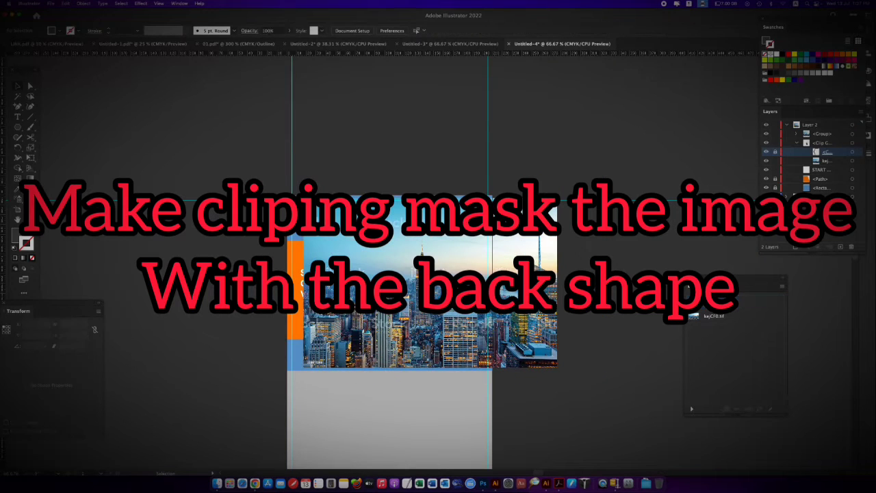
Move the extra skyline photo off the artboard and delete it
left_click(797, 144)
scroll(549, 290, "down", 3)
left_click_drag(455, 226, 649, 265)
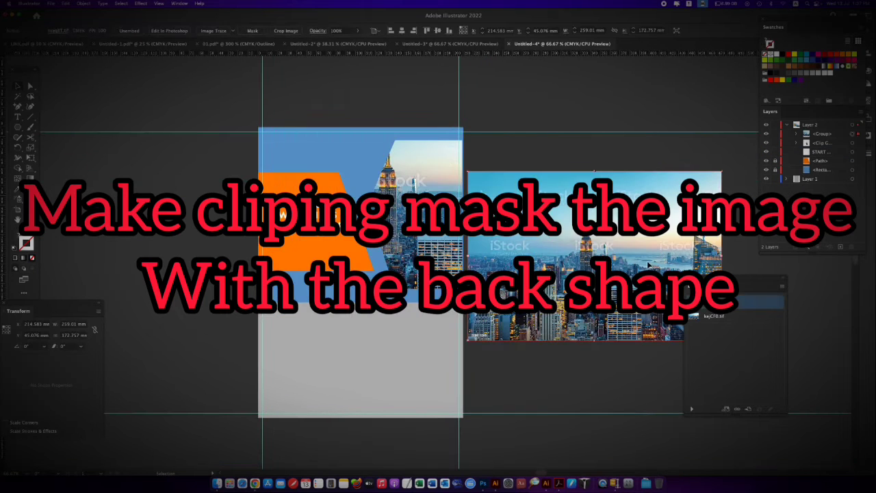
key("BackSpace")
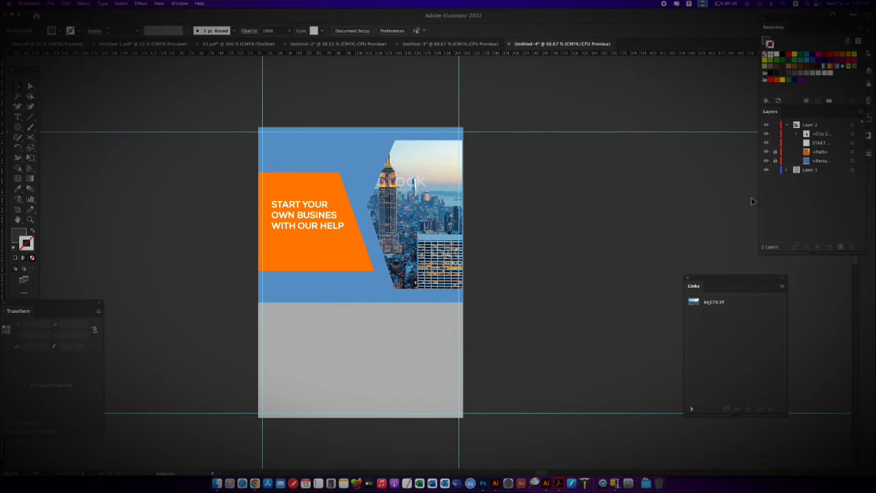
Select the skyline photo inside the clip group, scale it to about 268 × 179 mm and centre its main tower in the mask
left_click(796, 134)
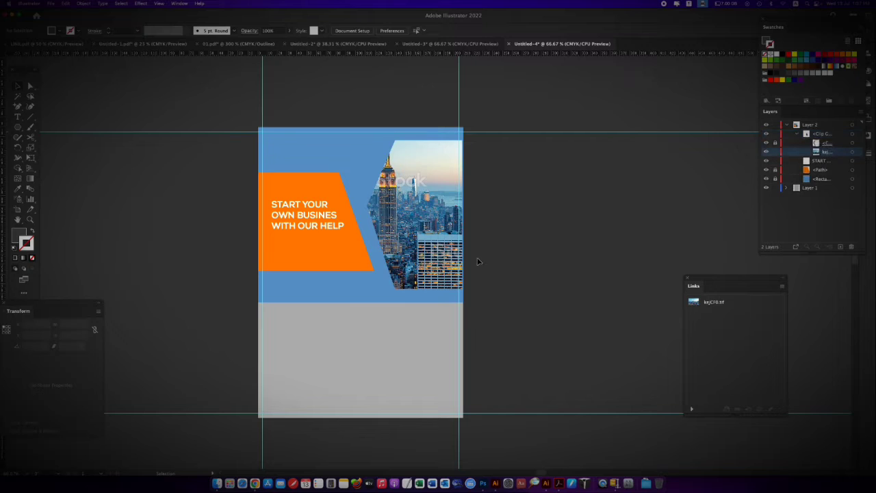
left_click(858, 151)
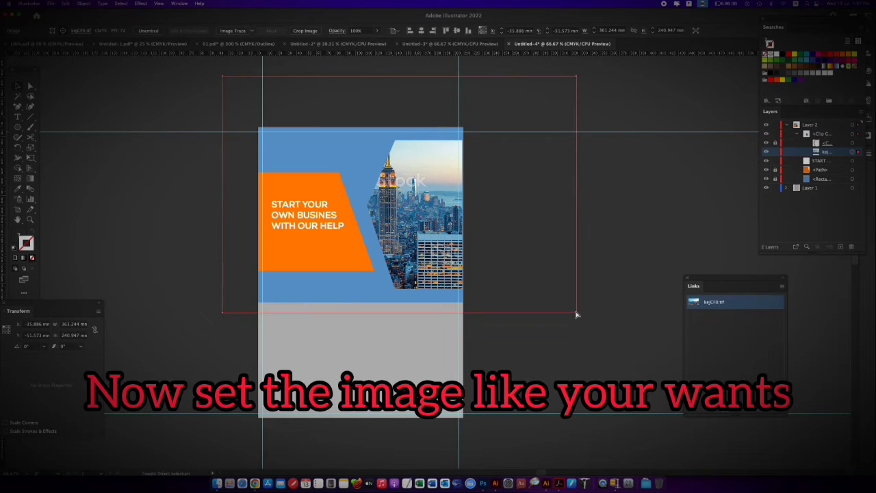
left_click_drag(575, 313, 533, 294)
left_click_drag(418, 227, 446, 228)
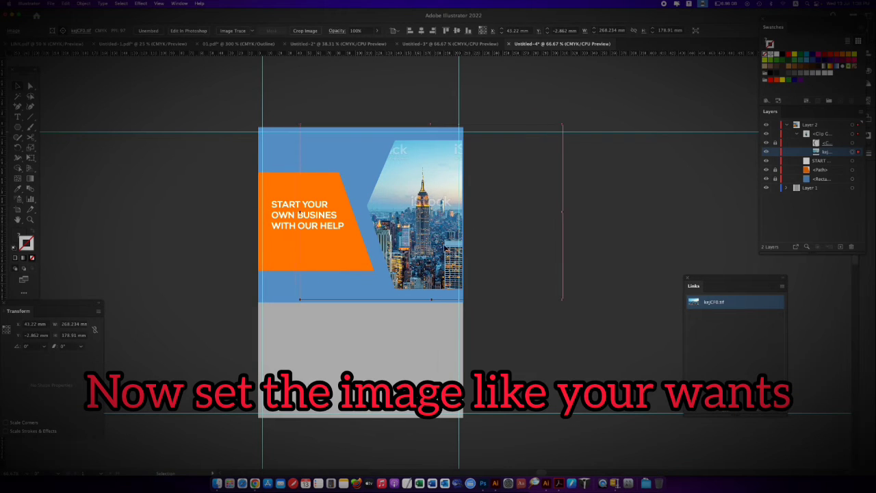
left_click(504, 363)
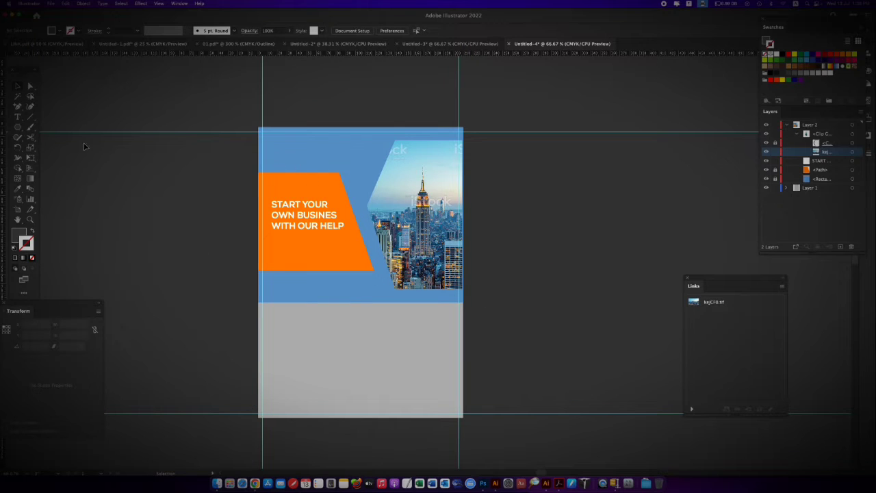
left_click(274, 145)
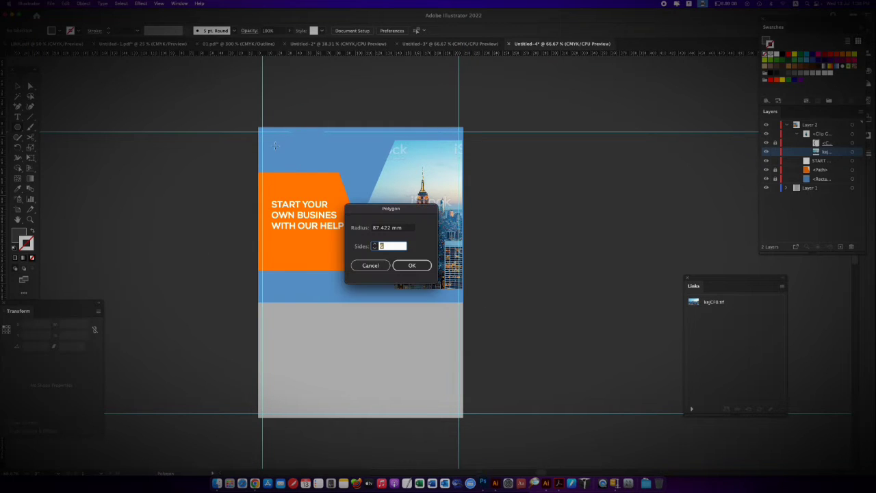
key("Tab")
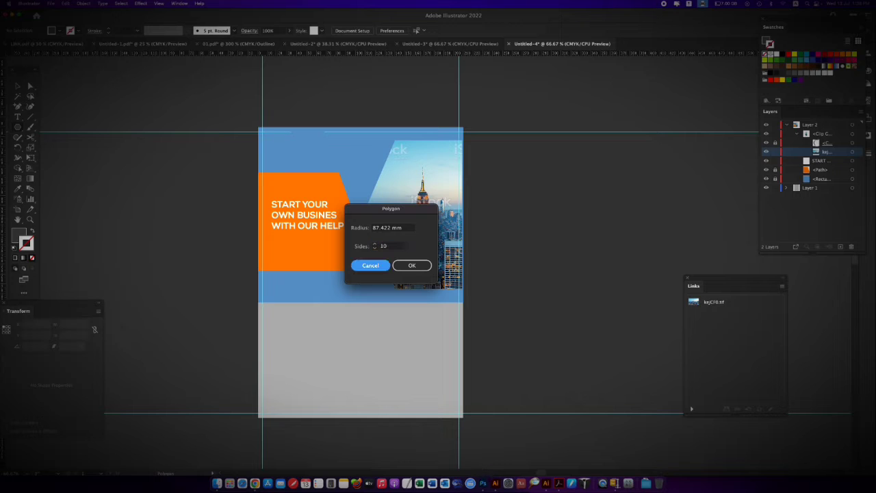
key("Return")
key("Delete")
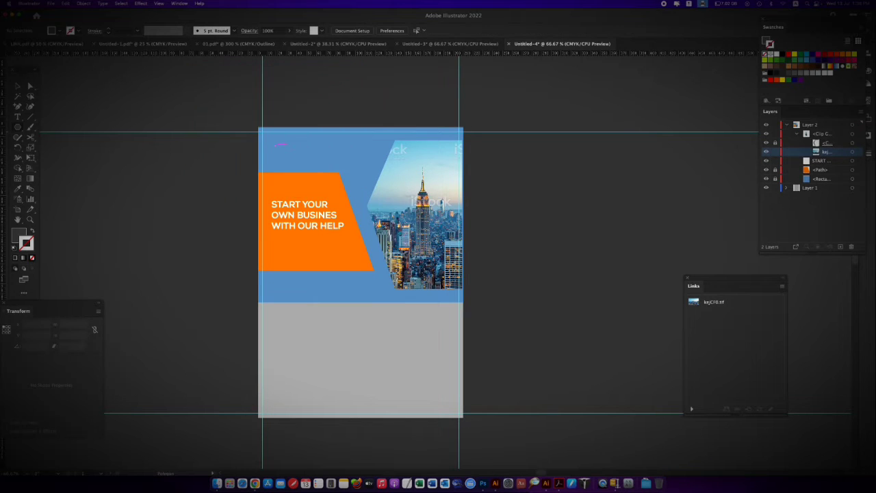
Create a five-sided polygon with a 10 mm radius in the blue area above the orange shape, near the artboard's upper-left corner
left_click(277, 148)
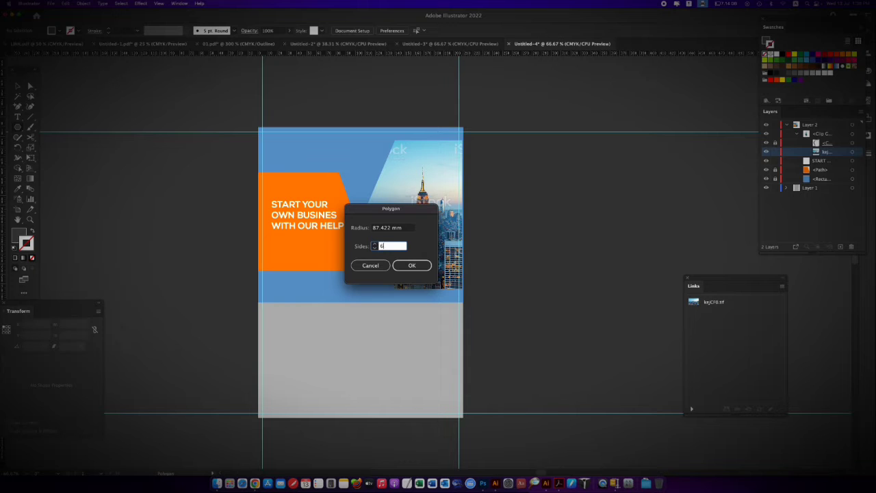
left_click(404, 229)
type("5")
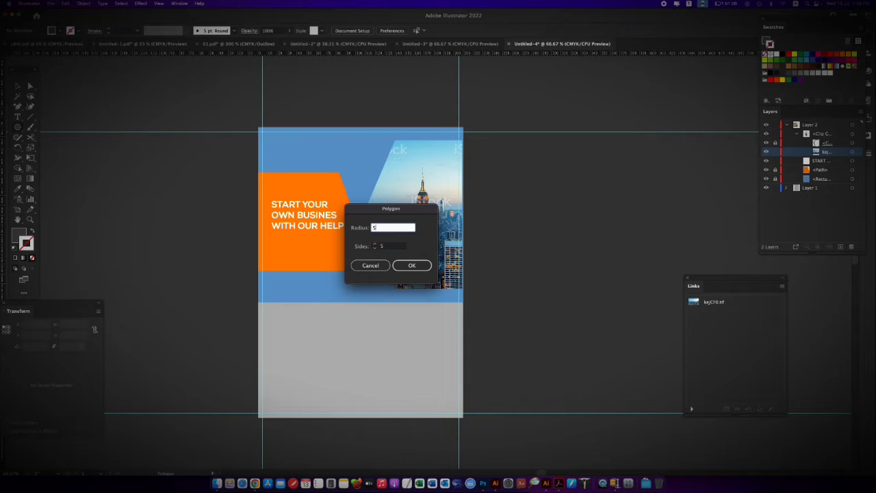
type("0")
key("Return")
key("super+equal")
key("super+equal")
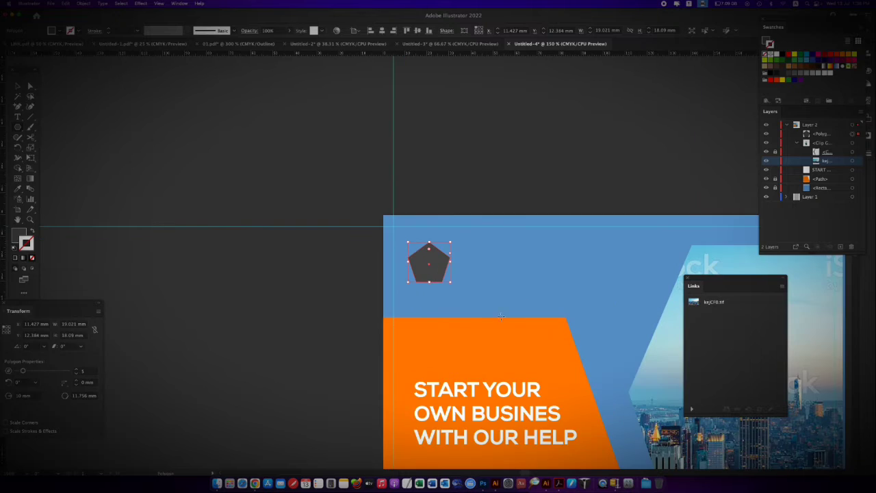
scroll(722, 148, "down", 3)
scroll(722, 149, "right", 2)
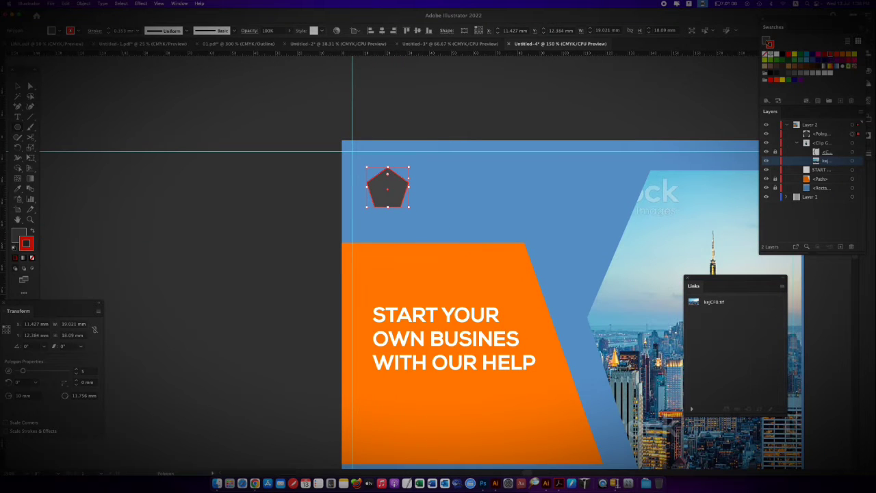
Fill the pentagon with the orange of the heading shape, without a stroke, and shift it to about X 12.2 mm, Y 16.8 mm
left_click(775, 64)
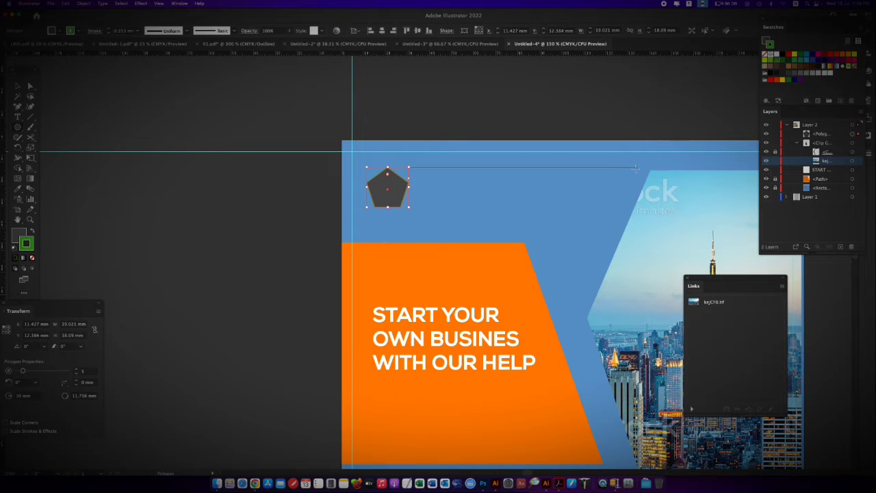
key("i")
left_click(591, 206)
left_click(512, 268)
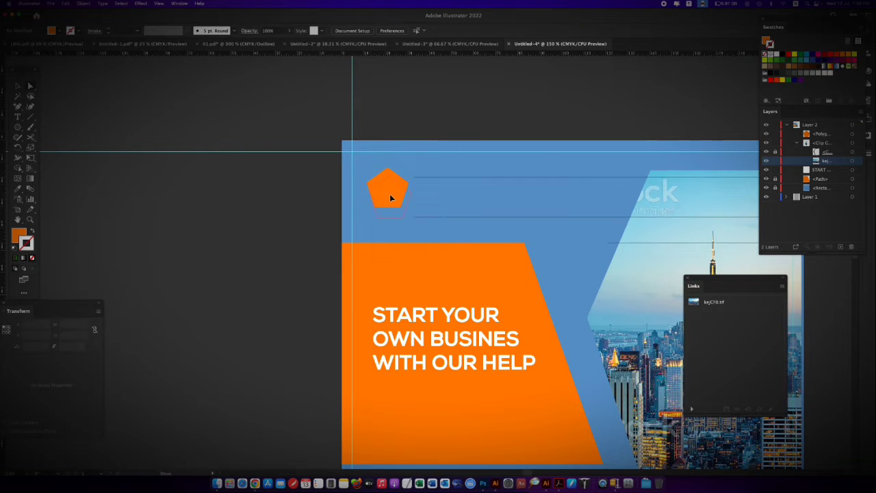
left_click_drag(399, 190, 401, 201)
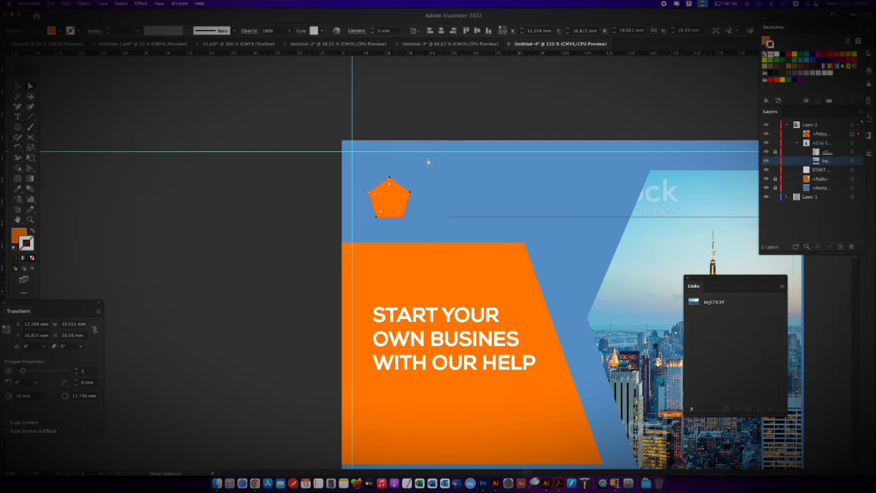
Centre the pentagon vertically above the orange shape against a temporary vertical line about 40 mm long, and delete the line
key("v")
left_click_drag(417, 150, 418, 240)
key("a")
left_click(409, 204)
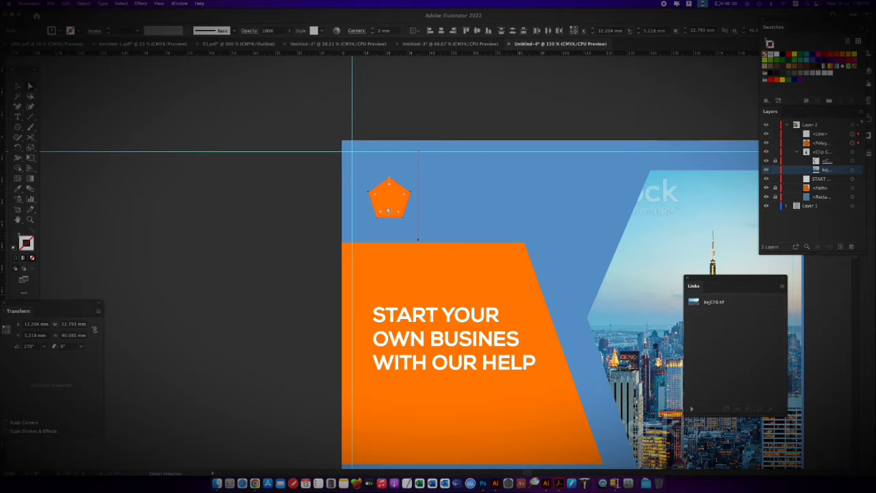
key("v")
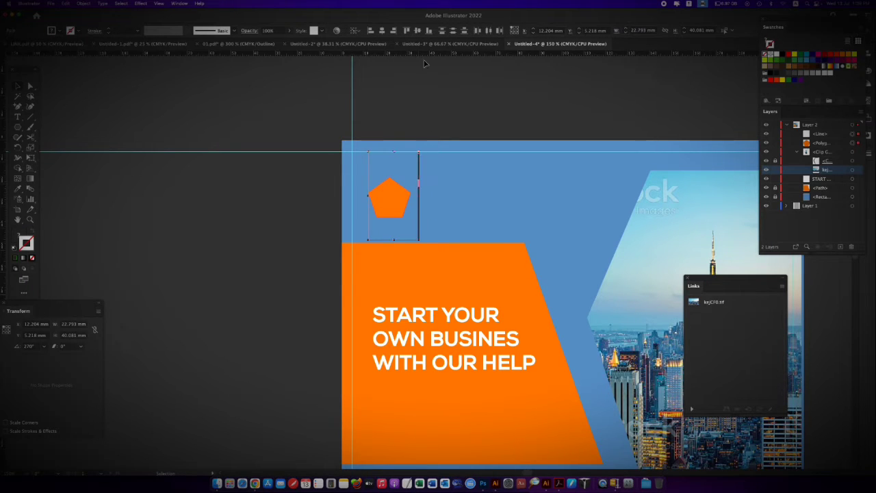
left_click(231, 268)
left_click(438, 149)
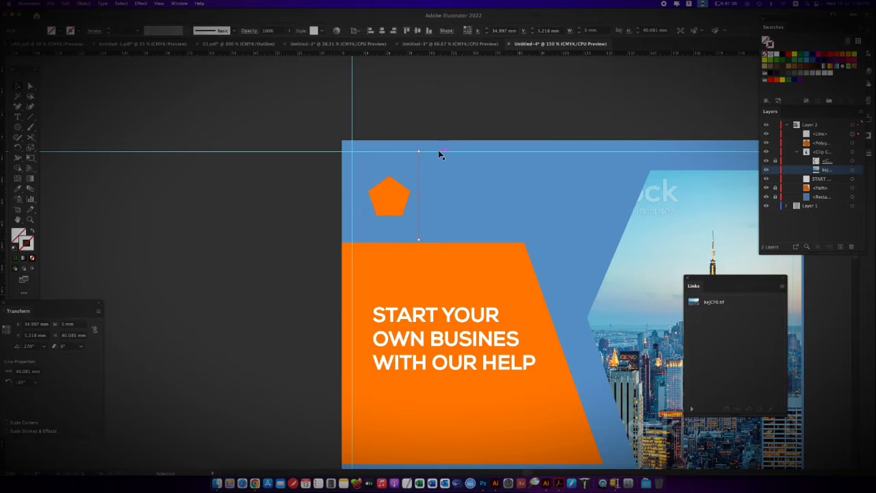
key("Delete")
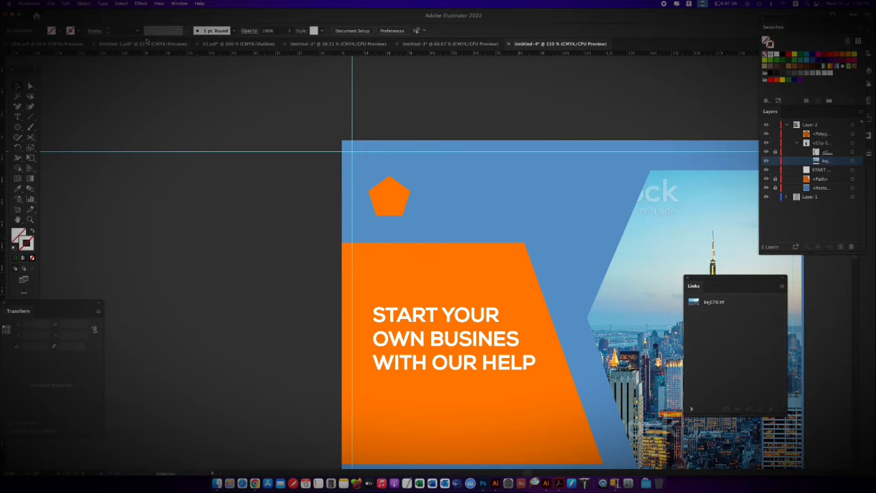
Add the text COMPANY NAME beside the pentagon, near its upper right
key("t")
left_click(423, 183)
type("COM")
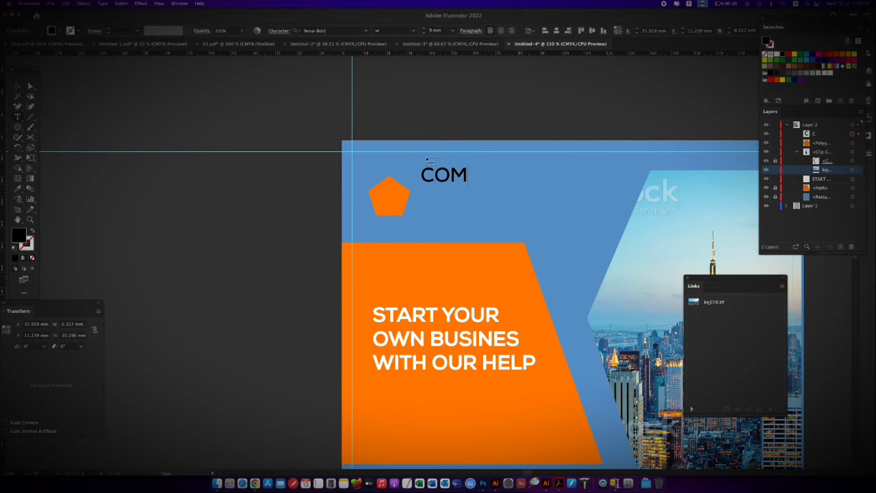
type("PANY NAME")
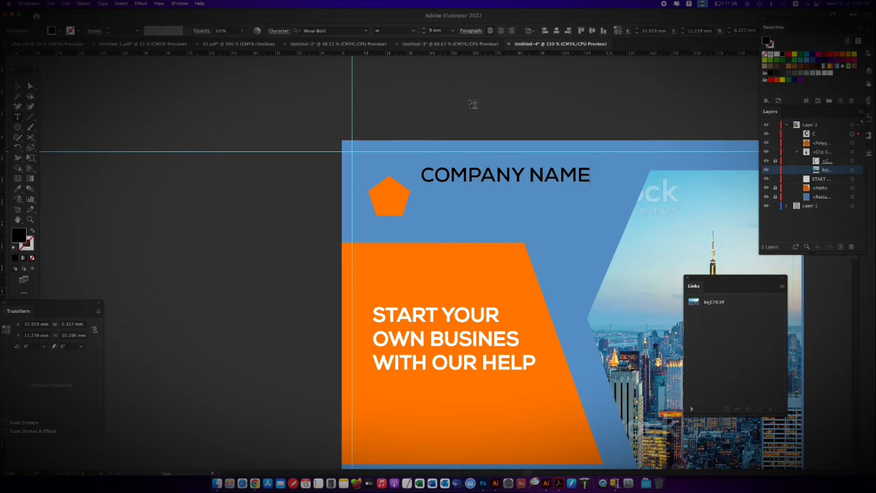
Set the COMPANY NAME text to 6 mm and move it closer to the pentagon, at about X 33.3 mm, Y 17 mm
left_click(453, 32)
left_click(479, 100)
triple_click(537, 172)
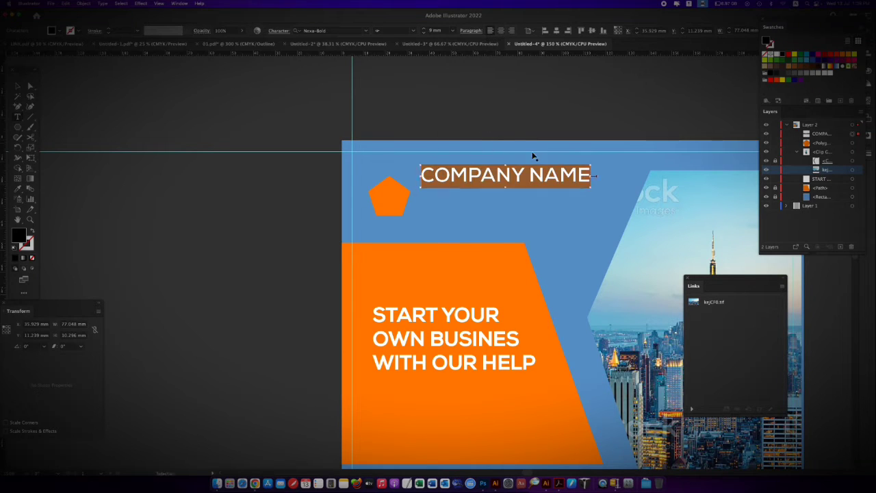
left_click(452, 32)
left_click(467, 98)
left_click(30, 86)
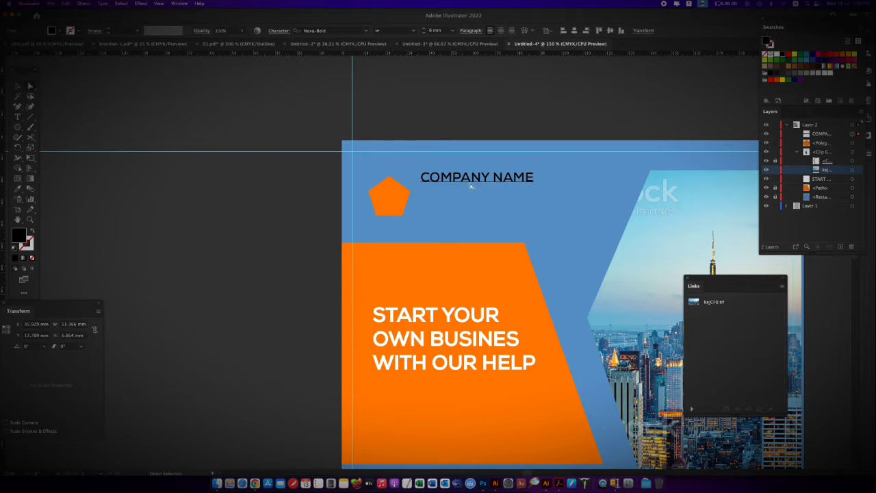
left_click_drag(469, 183, 463, 189)
Align the top edges of the COMPANY NAME text and the pentagon
left_click(407, 195, "shift")
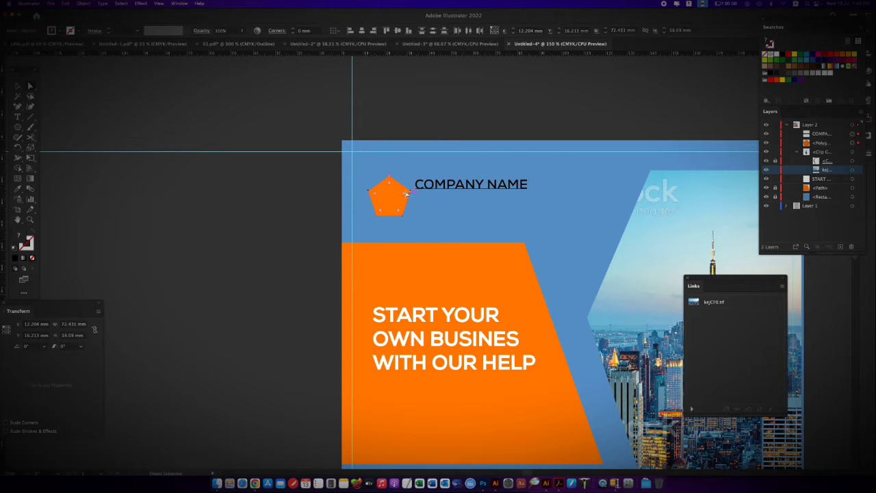
key("v")
left_click(394, 201, "shift")
left_click(396, 185, "shift")
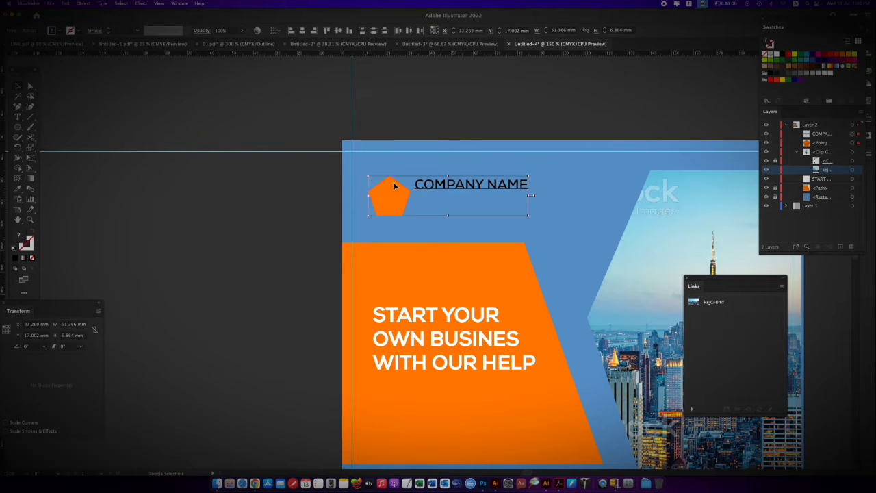
left_click(391, 180, "shift")
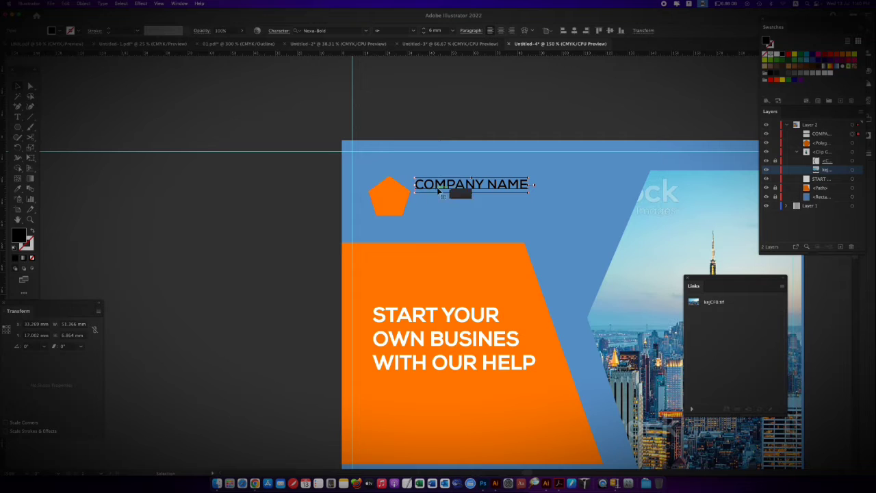
left_click(397, 208, "shift")
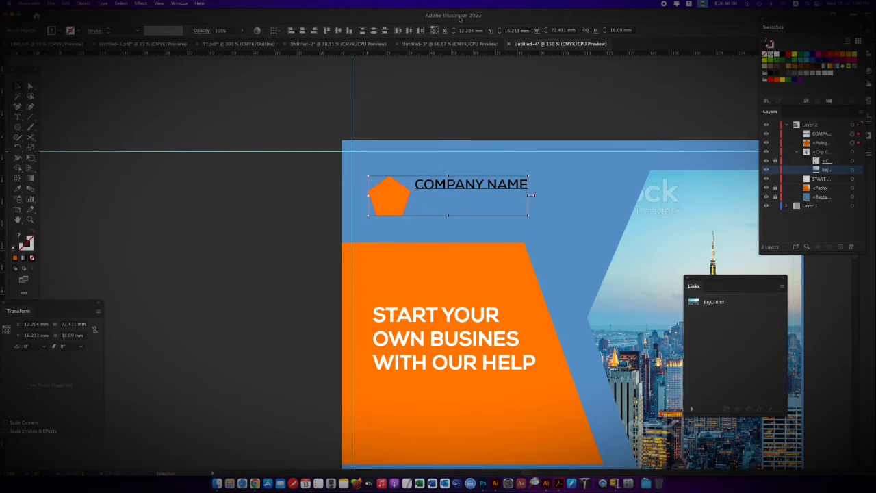
left_click(179, 3)
left_click(215, 113)
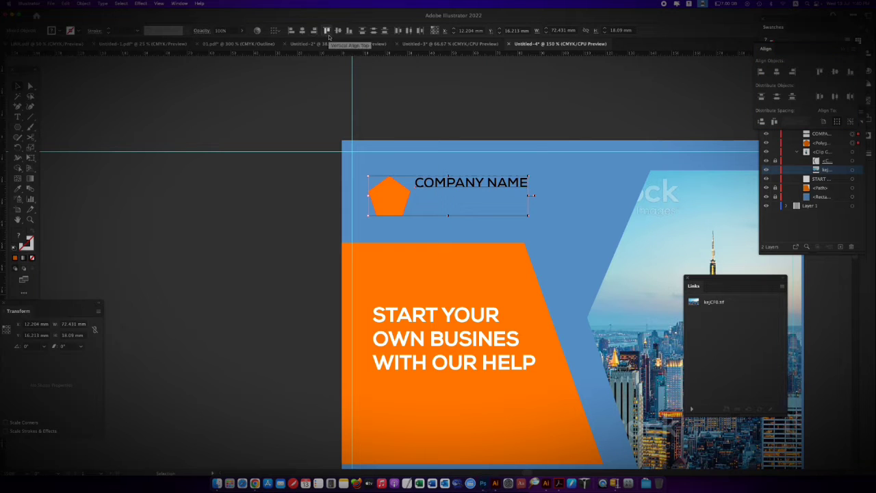
Colour the COMPANY NAME text white and dock the Align panel below the Layers panel
left_click(520, 193)
left_click(520, 186)
left_click_drag(815, 50, 816, 266)
left_click(778, 60)
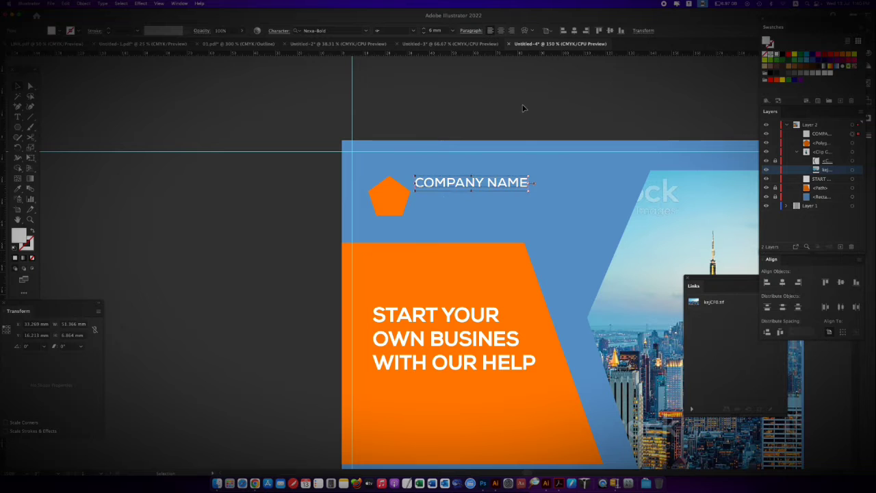
Duplicate the COMPANY NAME text directly below itself and change the copy to COMPANY TAG LINE
left_click_drag(449, 185, 468, 216)
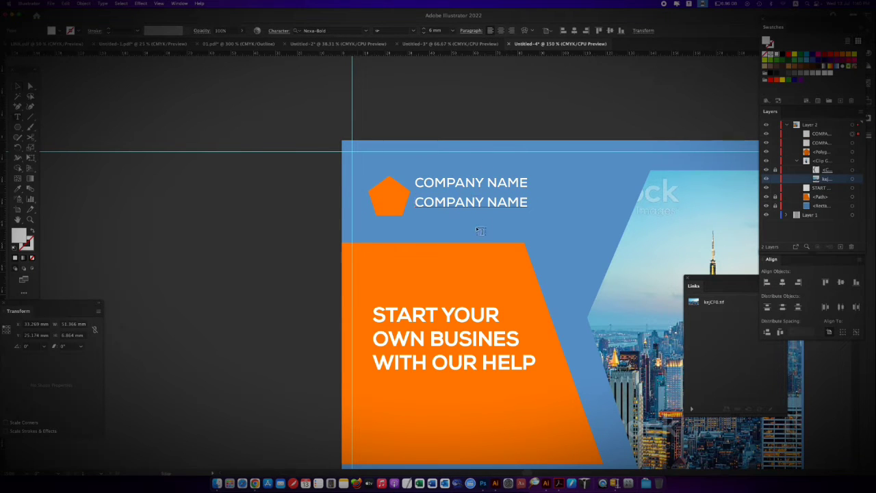
double_click(472, 204)
key("ctrl+a")
type("COM")
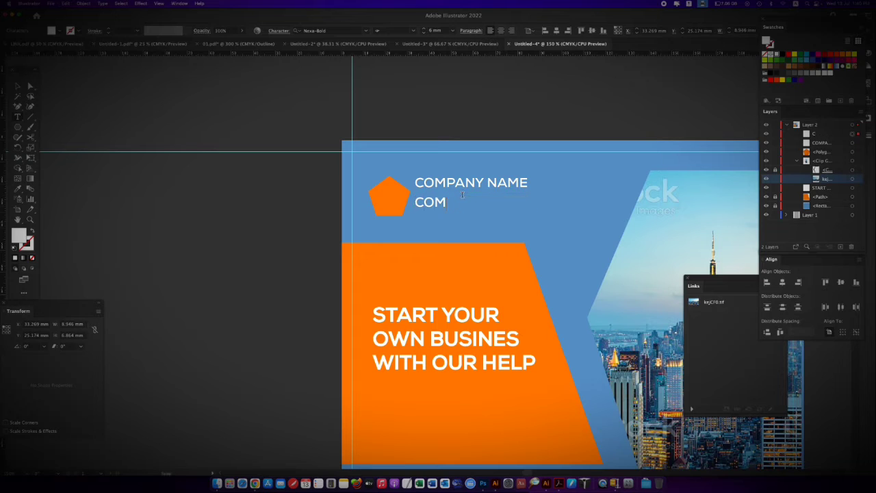
type("PANY TAG L")
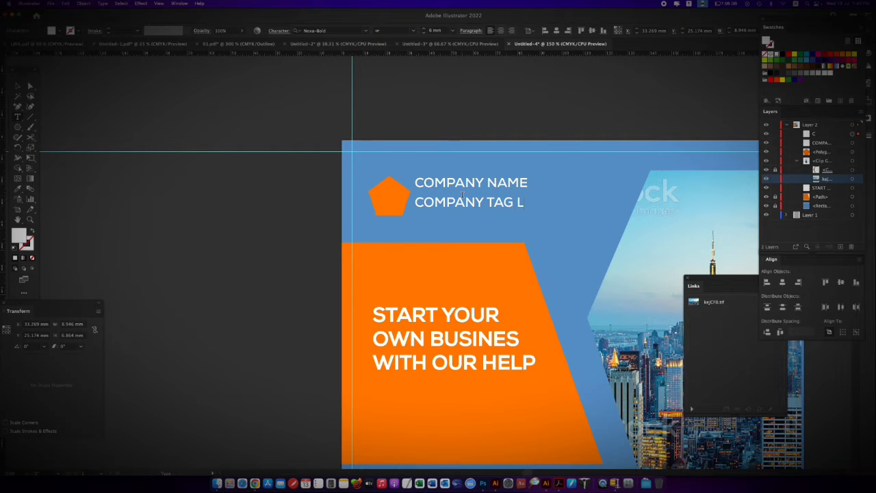
type("INE")
Set the COMPANY TAG LINE text to 5 mm and change its font to Nexa-Light
key("super+a")
left_click_drag(442, 31, 406, 31)
key("Down")
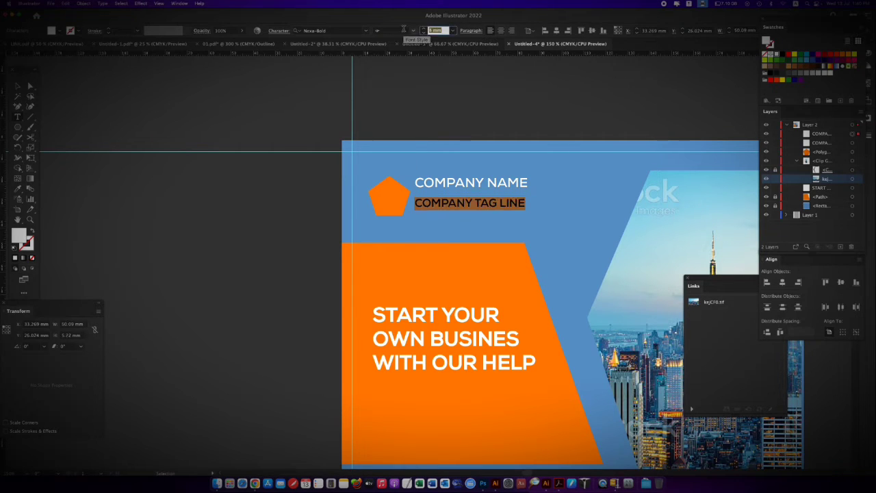
left_click(325, 30)
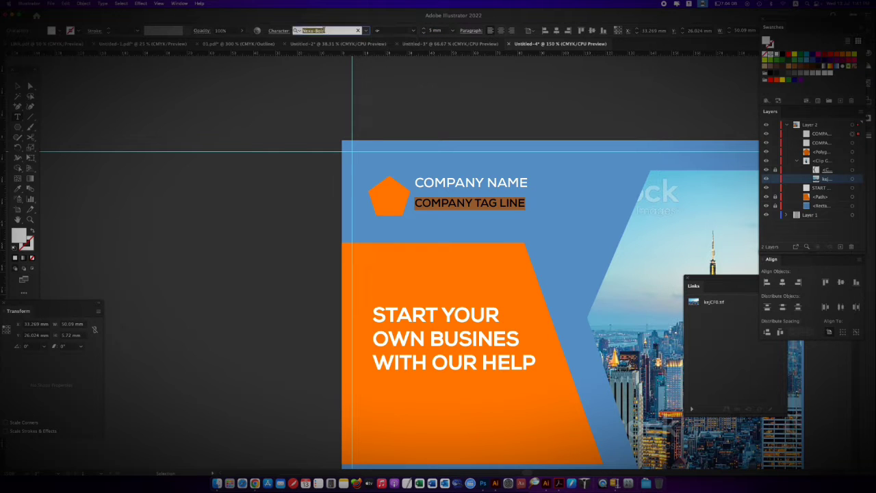
type("nexa")
left_click(343, 86)
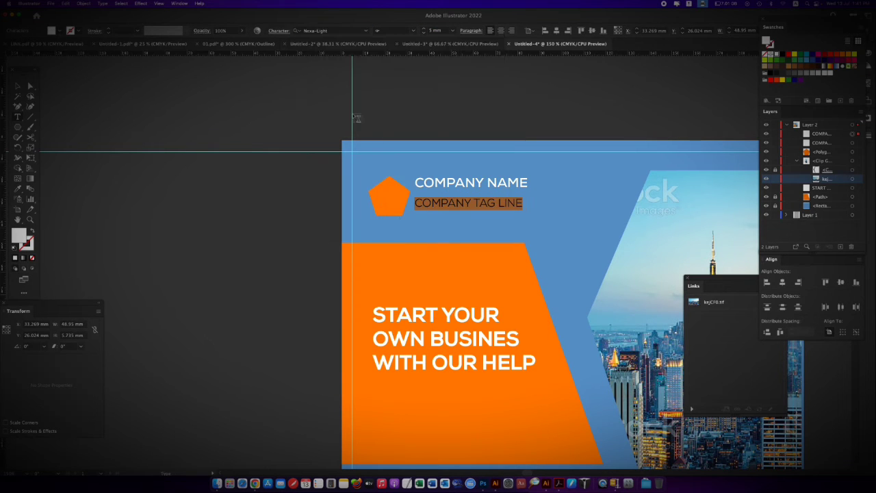
key("Escape")
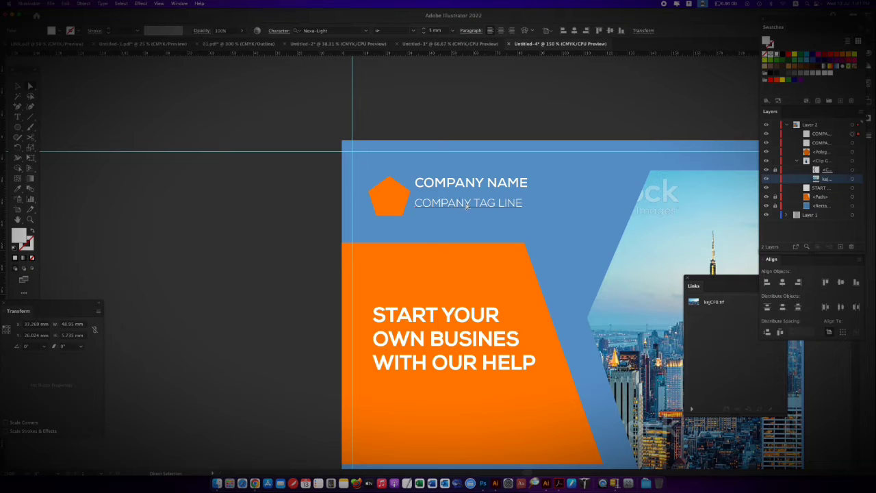
Reduce the COMPANY TAG LINE text size to 3 mm
double_click(489, 199)
key("super+a")
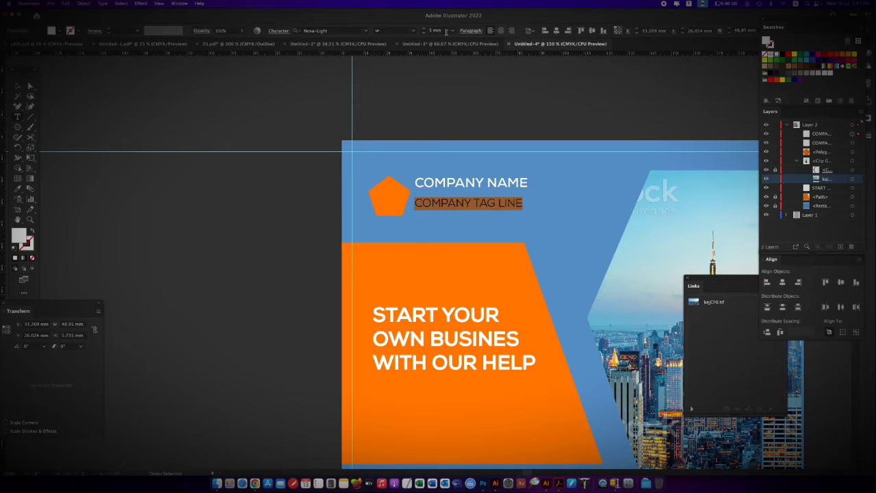
left_click(438, 31)
key("Down")
key("Down")
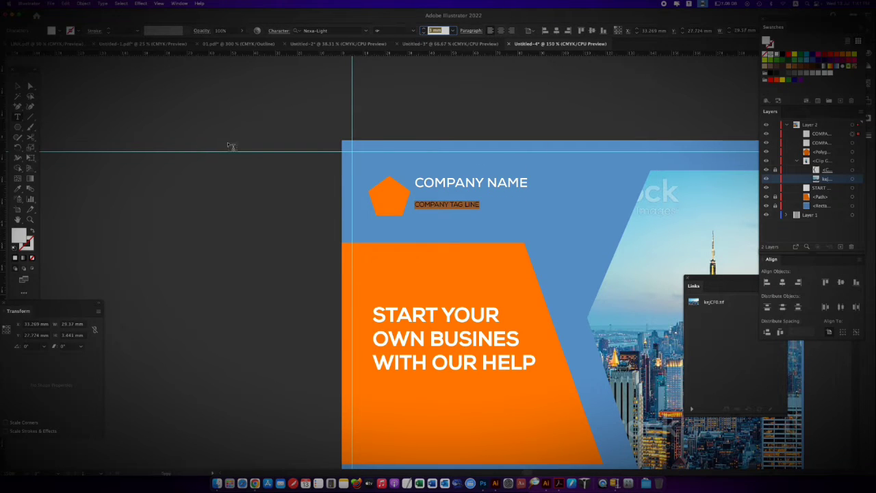
Move the tag line slightly right and bring COMPANY NAME down just above it, beside the pentagon
double_click(31, 86)
left_click(392, 311)
left_click(482, 221)
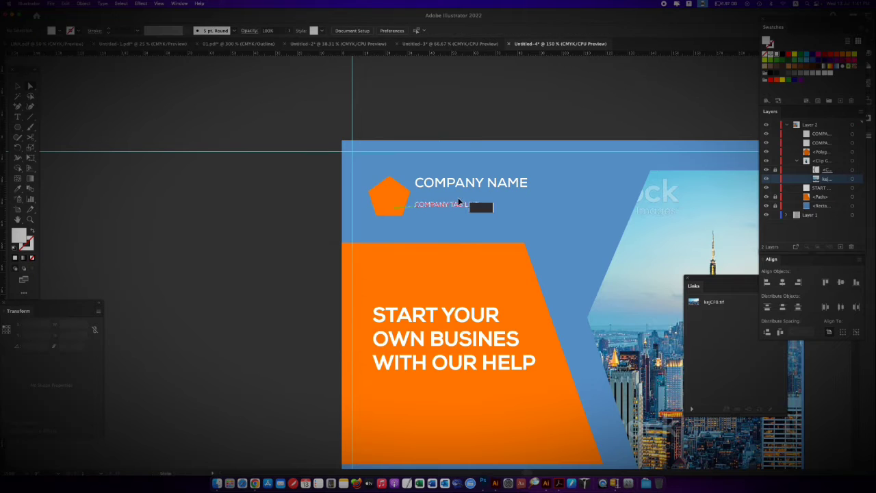
left_click_drag(458, 198, 462, 199)
left_click_drag(456, 183, 460, 192)
Select the COMPANY TAG LINE text and group it
left_click(482, 225)
left_click(479, 204)
key("super+g")
key("super+minus")
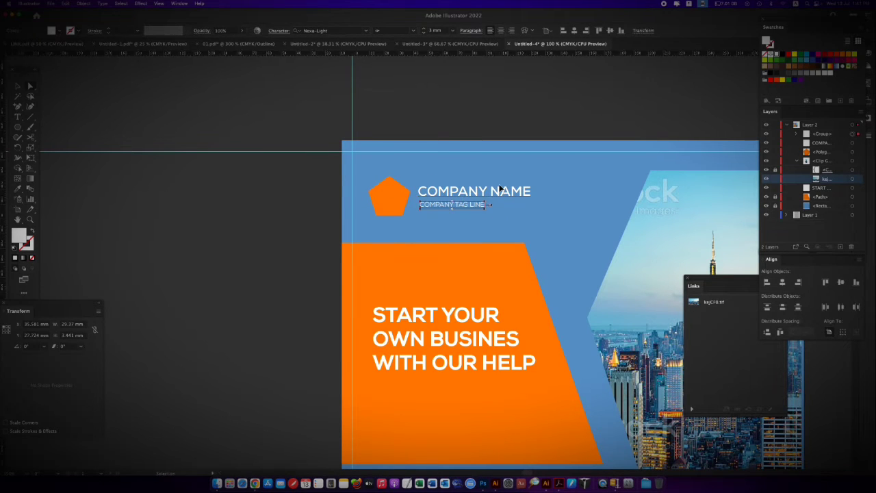
Switch to Chrome, examine the layout of the corporate flyer reference on graphicriver.net, and return to the Illustrator flyer
key("super+minus")
scroll(499, 240, "down", 5)
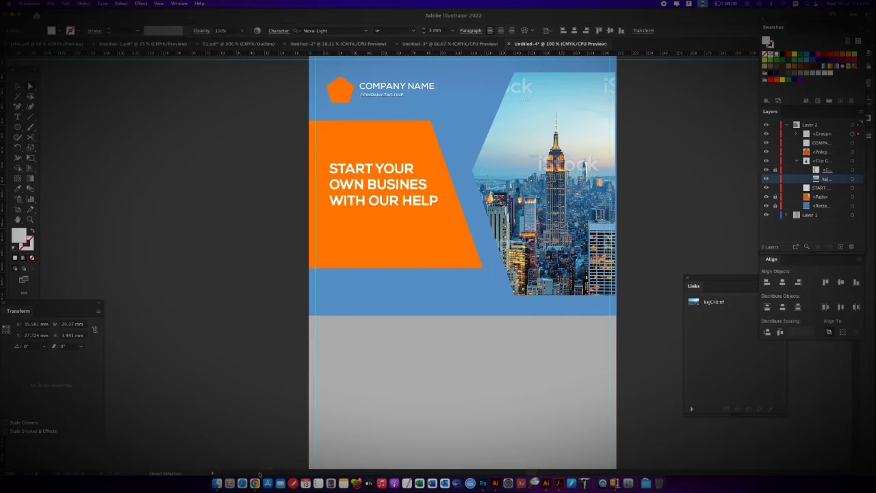
left_click(256, 483)
key("super+Left")
key("super+Left")
key("super+Left")
key("super+Left")
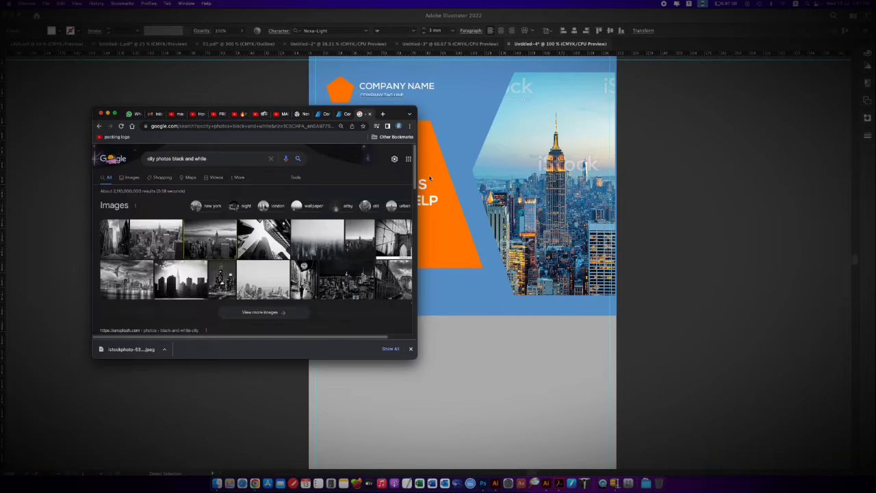
key("super+Left")
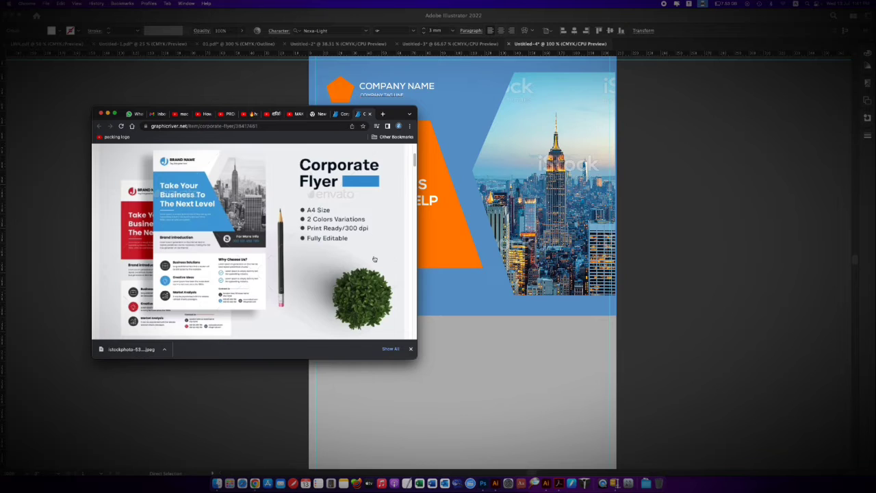
left_click(497, 360)
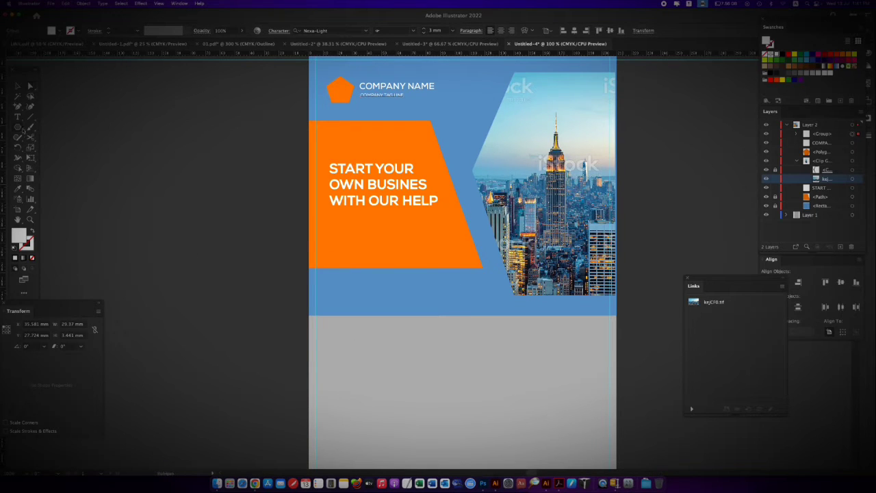
Draw a full-width rectangle about 210 by 32 mm directly below the orange shape and fill it dark grey
left_click_drag(22, 128, 65, 128)
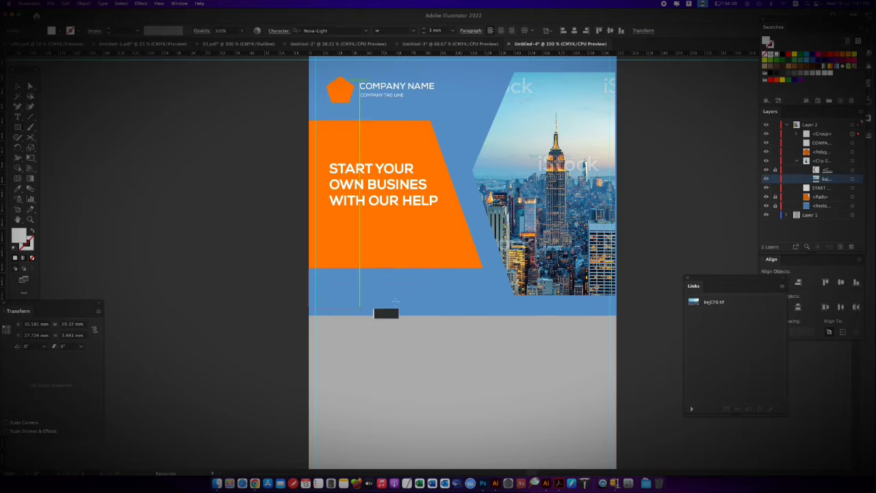
left_click_drag(616, 316, 309, 268)
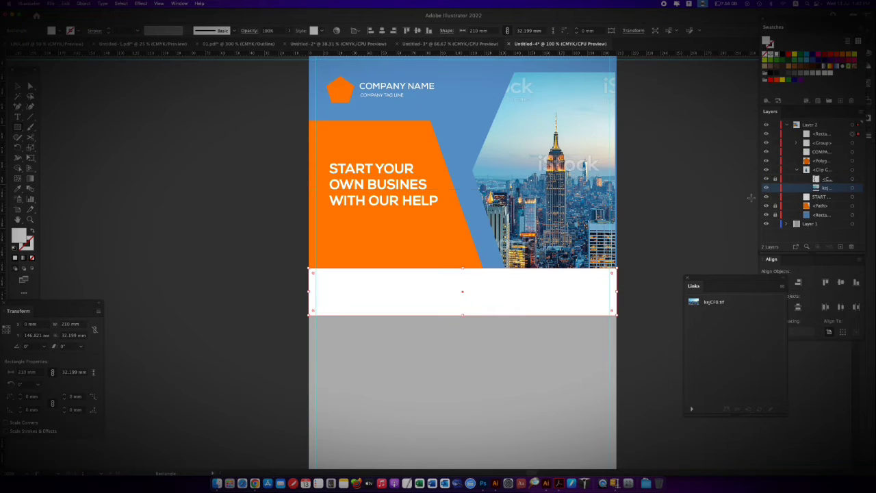
left_click(789, 73)
key("a")
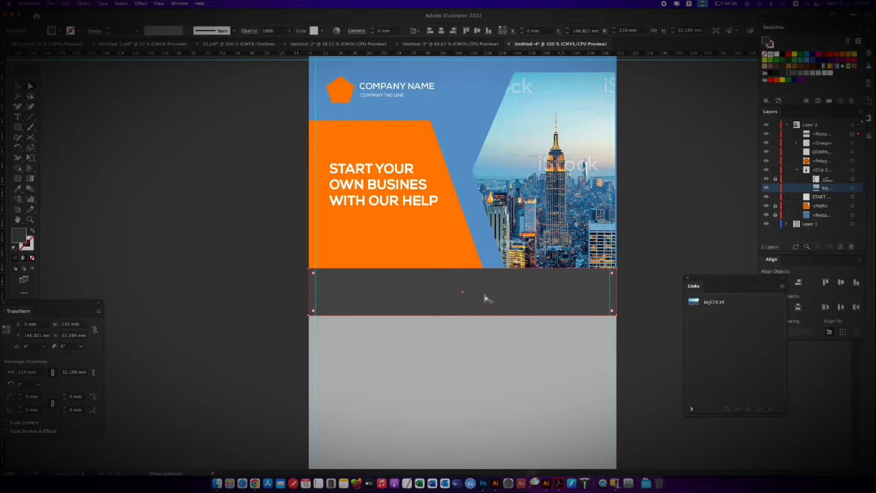
Make a slant-edged light grey copy of the dark band and fit it over the band's right part, below the photo
left_click_drag(485, 298, 488, 360)
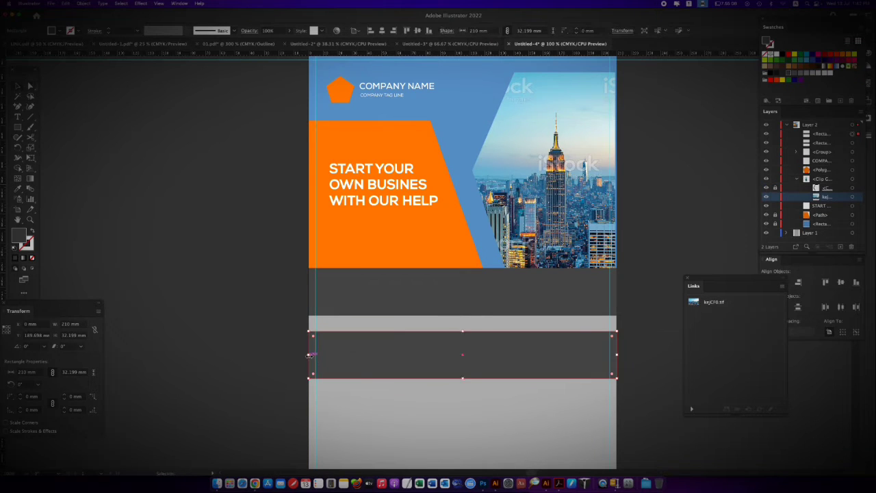
left_click_drag(310, 354, 483, 336)
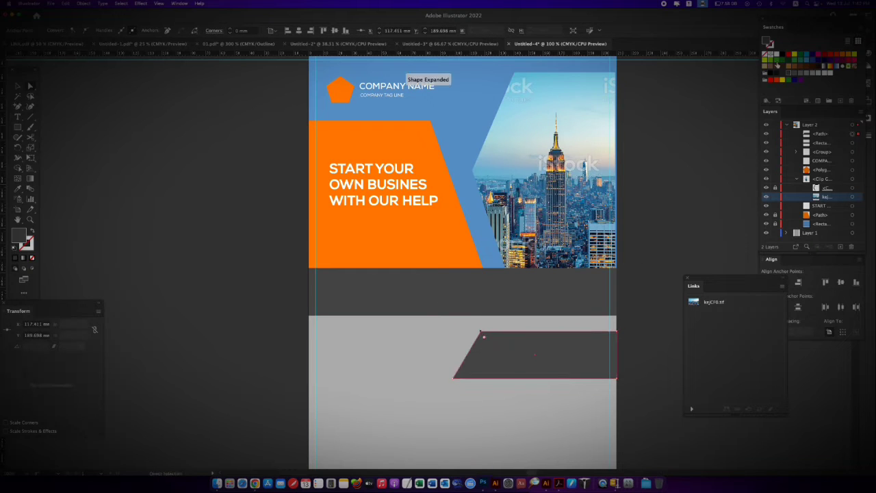
left_click(815, 74)
left_click_drag(579, 352, 578, 291)
left_click(626, 327)
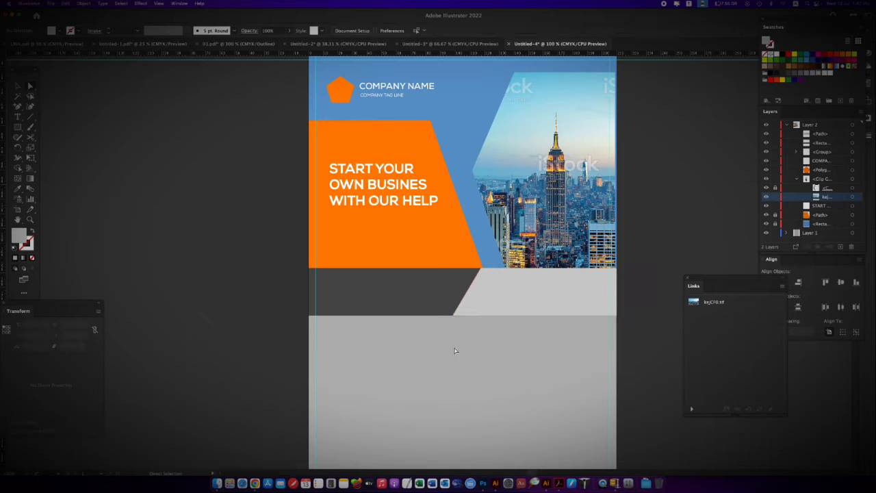
Add a placeholder text frame about 80 by 17 mm in the dark band and justify its paragraph with the last line aligned left
left_click(253, 468)
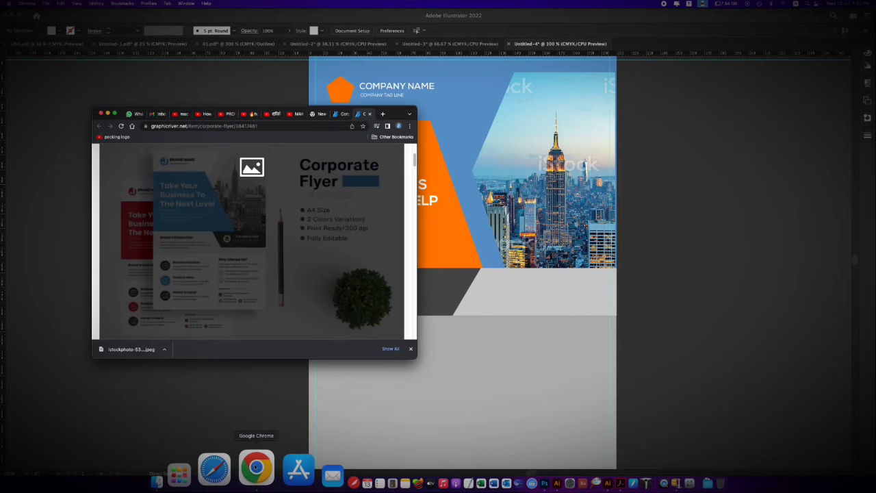
left_click(571, 289)
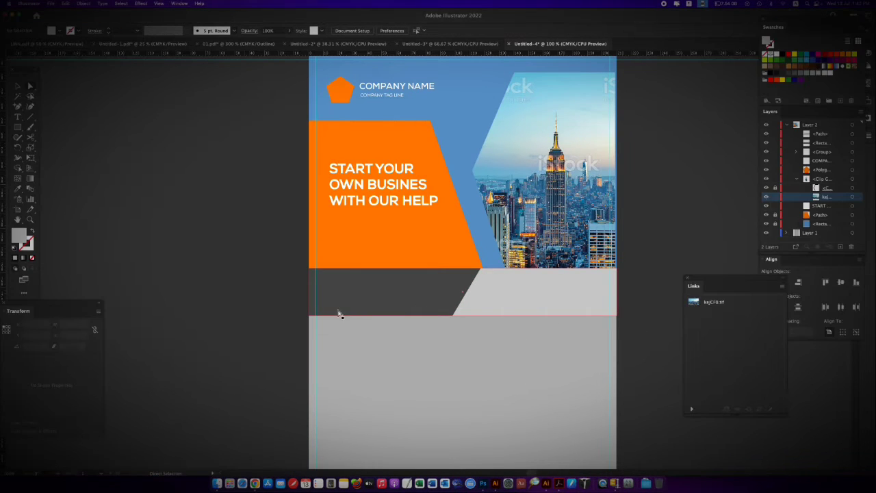
key("t")
left_click_drag(326, 287, 445, 312)
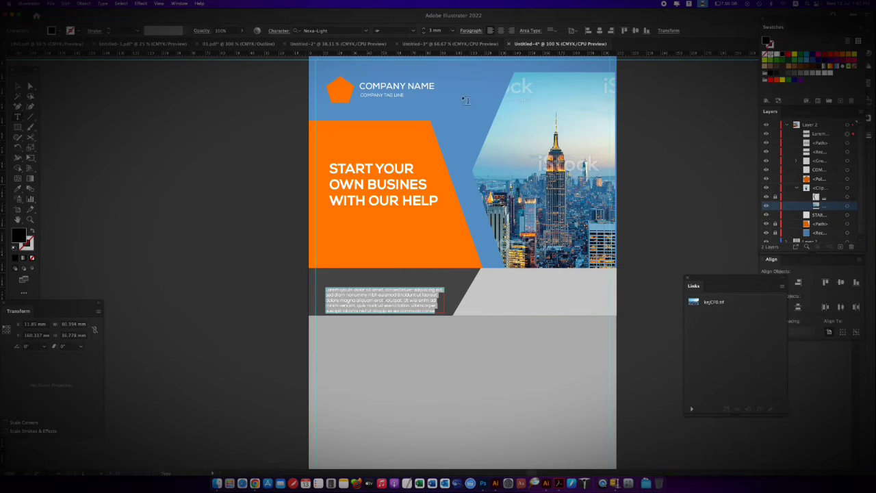
left_click(180, 4)
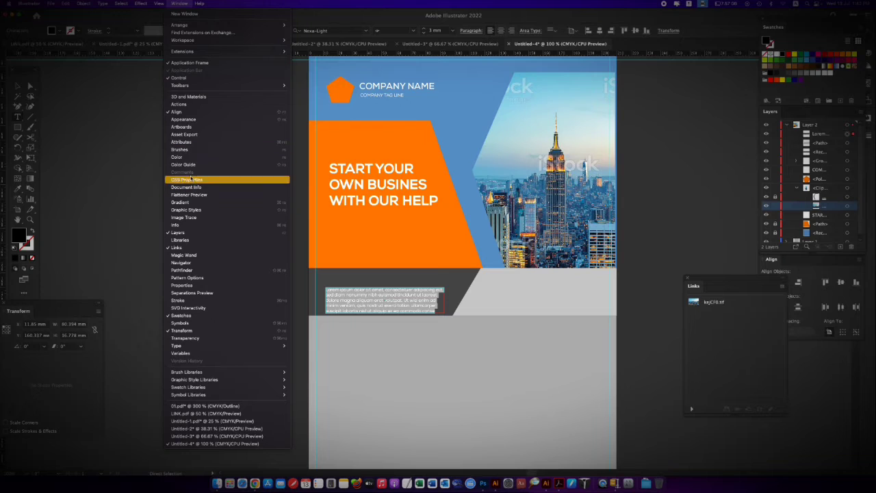
mouse_move(210, 349)
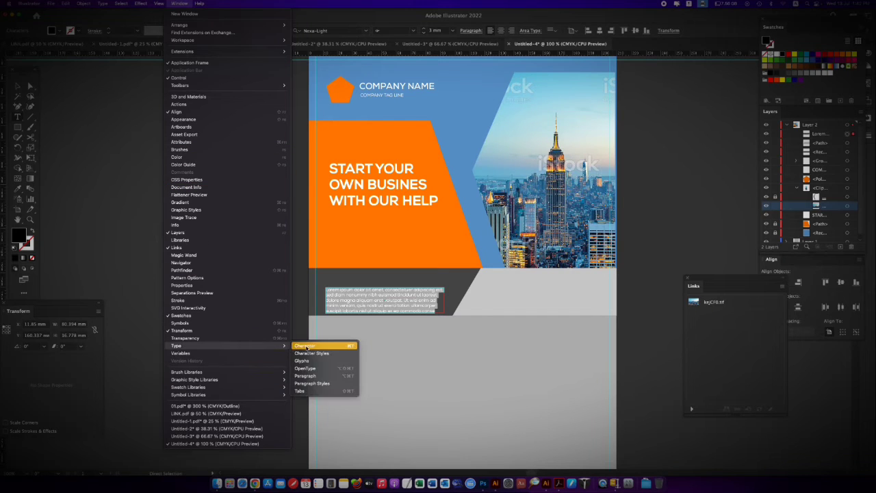
left_click(303, 346)
left_click(541, 74)
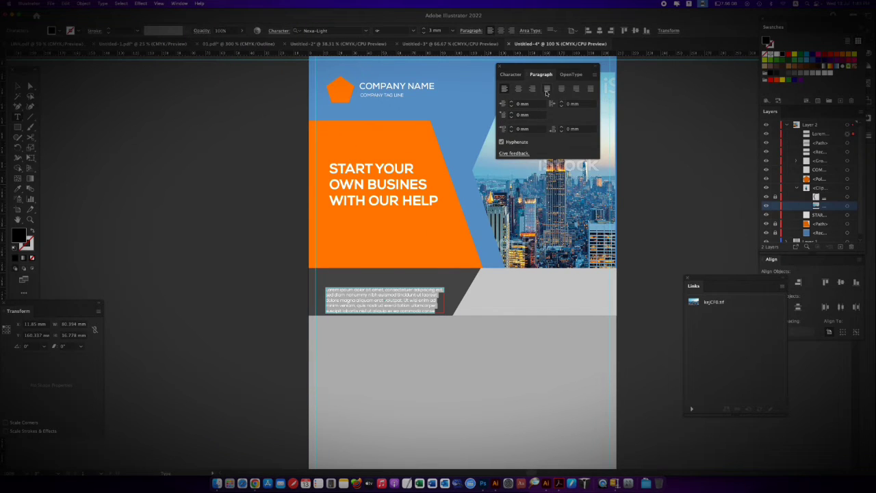
left_click(546, 90)
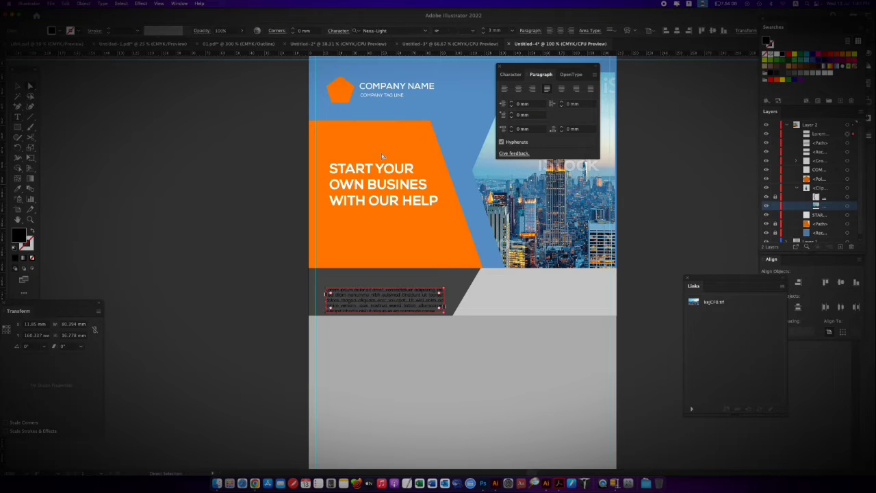
key("Escape")
key("super+equal")
key("super+minus")
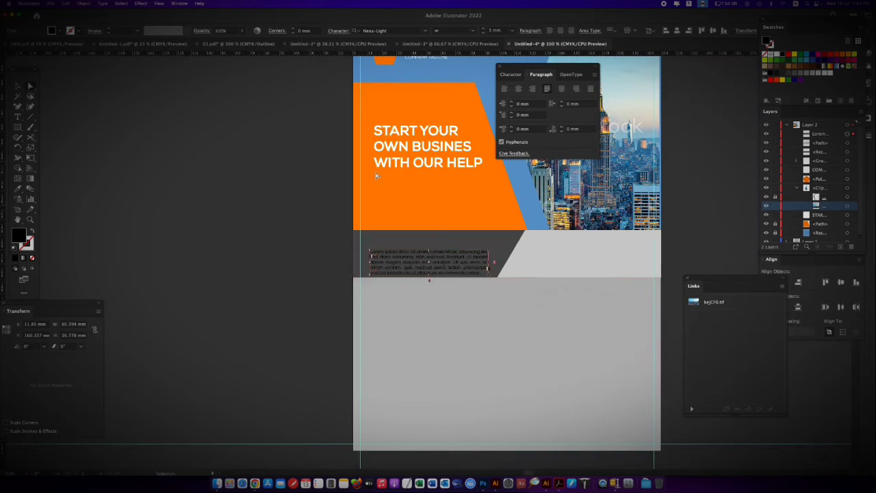
Copy COMPANY NAME to just above the placeholder paragraph in the dark band and give the copy a white stroke
left_click_drag(394, 98, 357, 293)
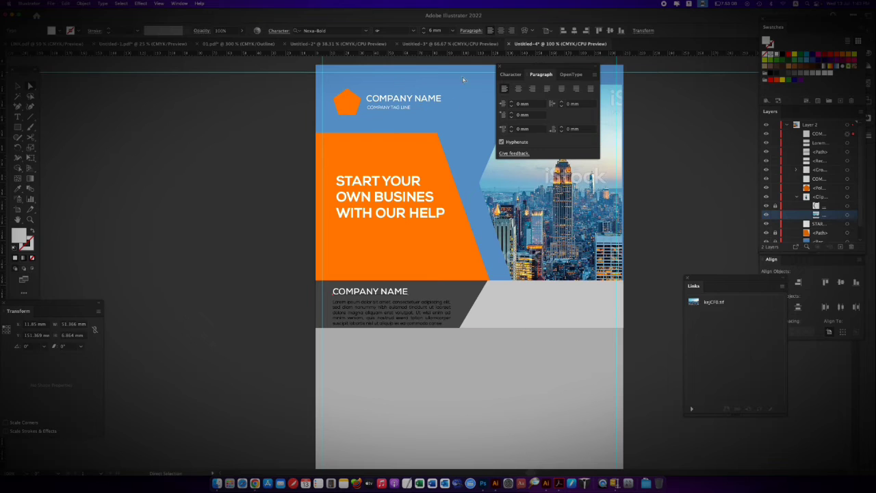
left_click(770, 46)
left_click(776, 54)
Change the copied heading in the dark band to read COMPANY INFO
key("t")
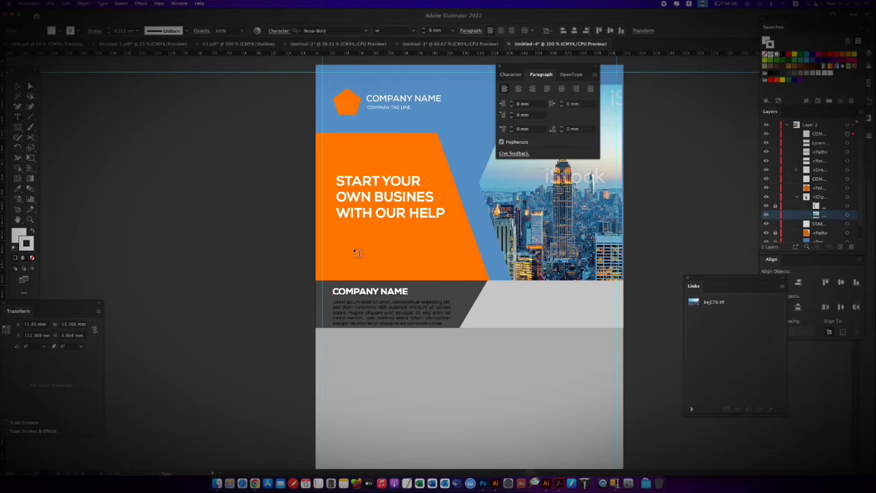
left_click(380, 292)
double_click(394, 291)
type("INFO")
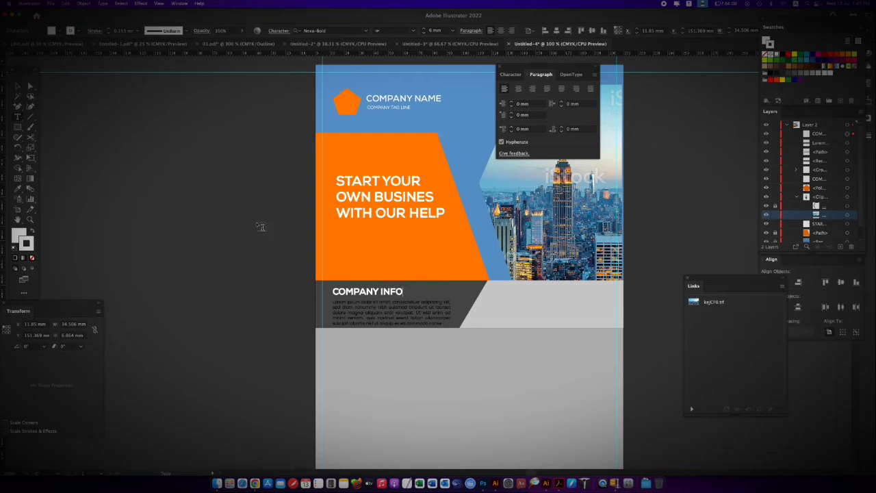
left_click(30, 87)
key("super+minus")
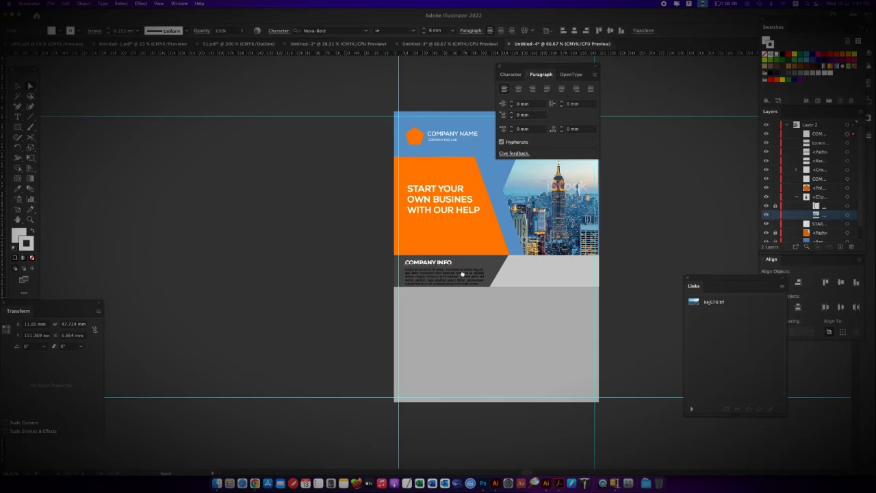
Copy the COMPANY INFO heading into the light grey panel and replace its text with EMARGENCY NUMBER
left_click(255, 469)
left_click(479, 299)
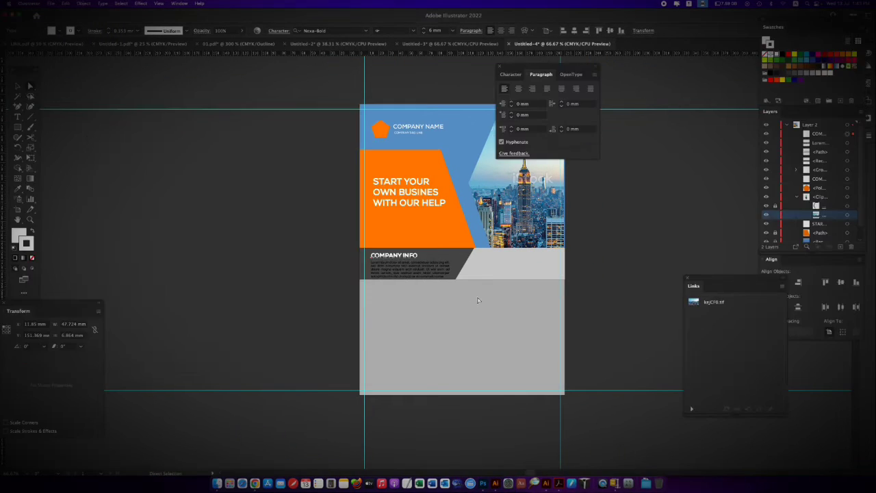
key("super+equal")
left_click_drag(509, 269, 365, 246)
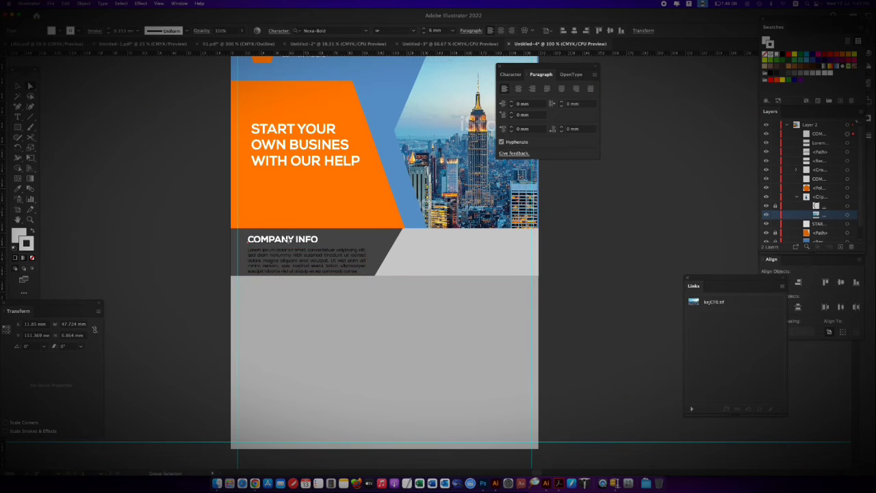
left_click_drag(287, 247, 466, 249)
left_click(468, 240)
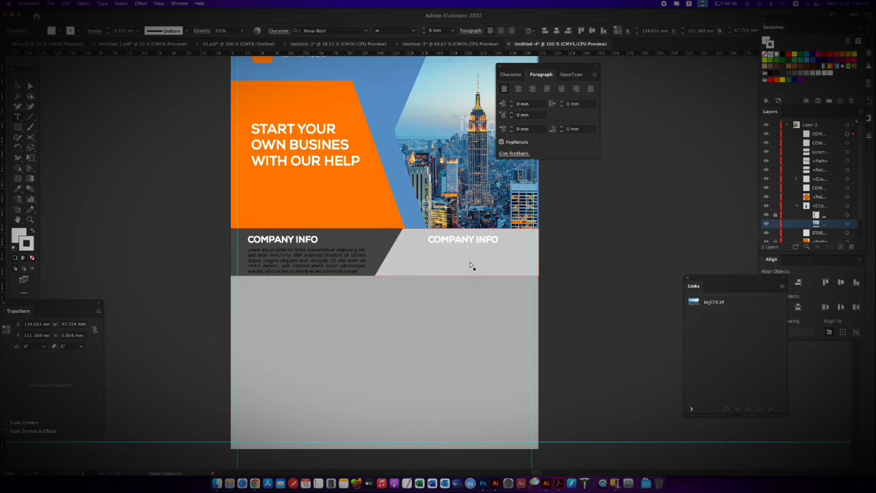
key("super+a")
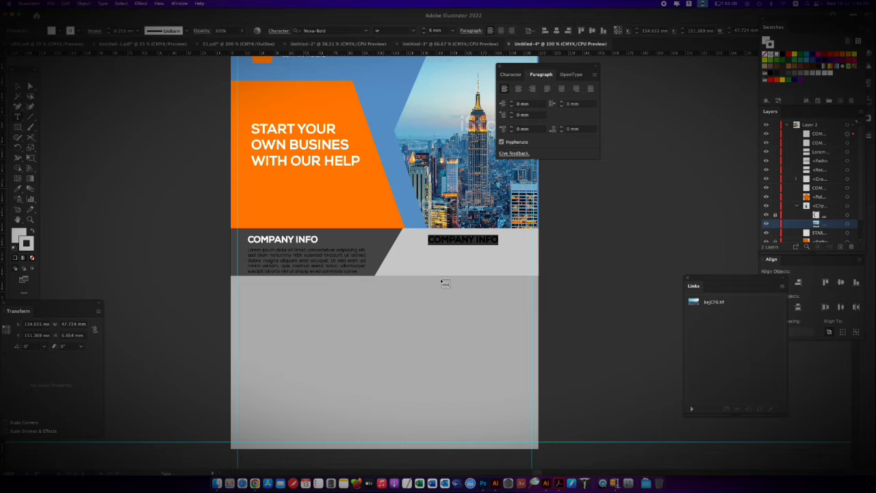
type("EMARGENCY NUMBE")
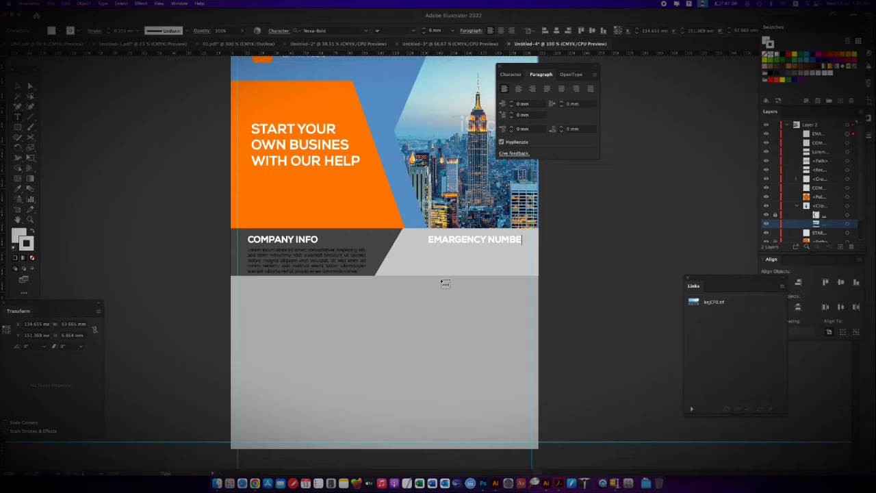
type("00968")
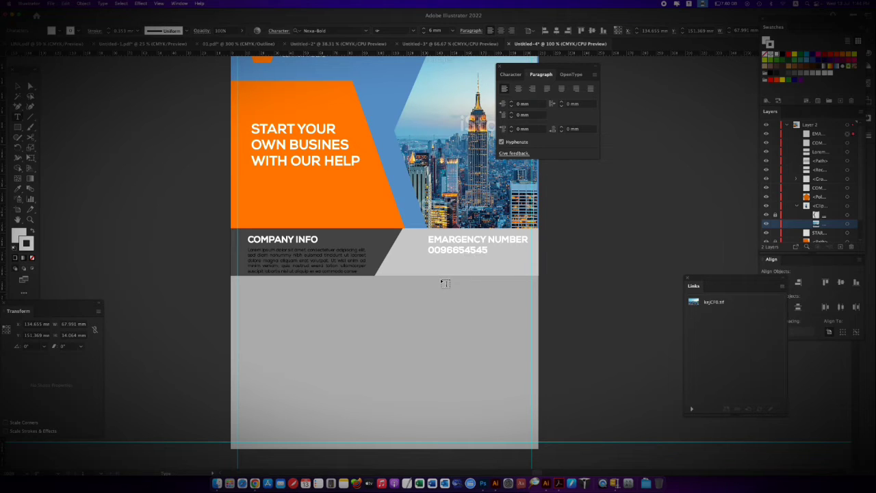
left_click_drag(503, 253, 410, 247)
key("super+z")
key("BackSpace")
Copy the EMARGENCY NUMBER heading directly below itself and replace the copy's text with a row of placeholder zeros
left_click(32, 88)
left_click_drag(445, 242, 446, 261)
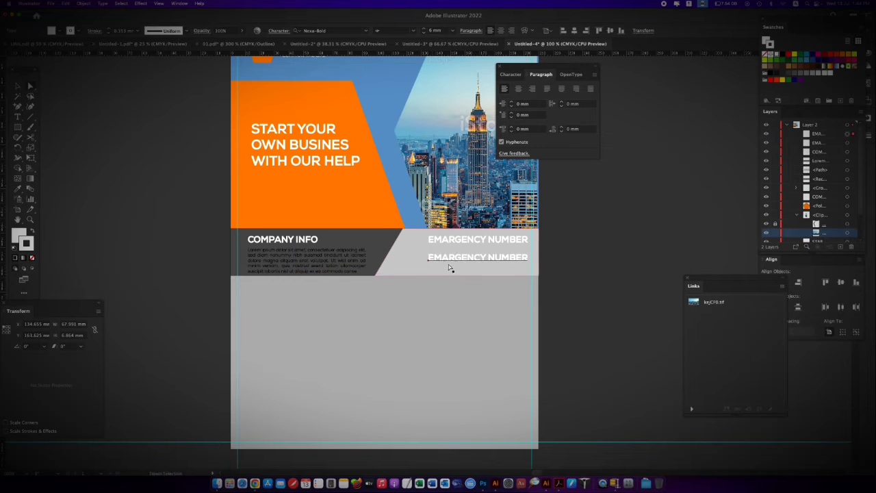
triple_click(461, 255)
type("000000000000000")
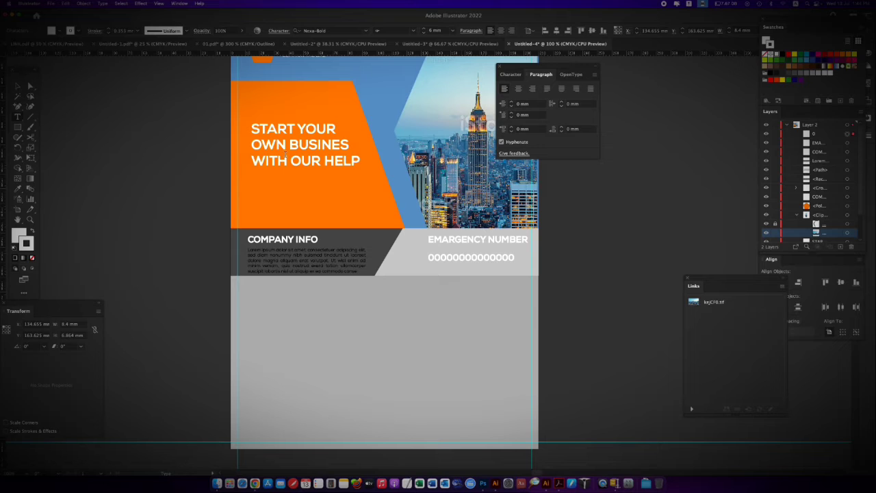
Recolour the row of zeros by sampling the orange background shape with the Eyedropper
left_click(31, 88)
key("super+shift+a")
key("i")
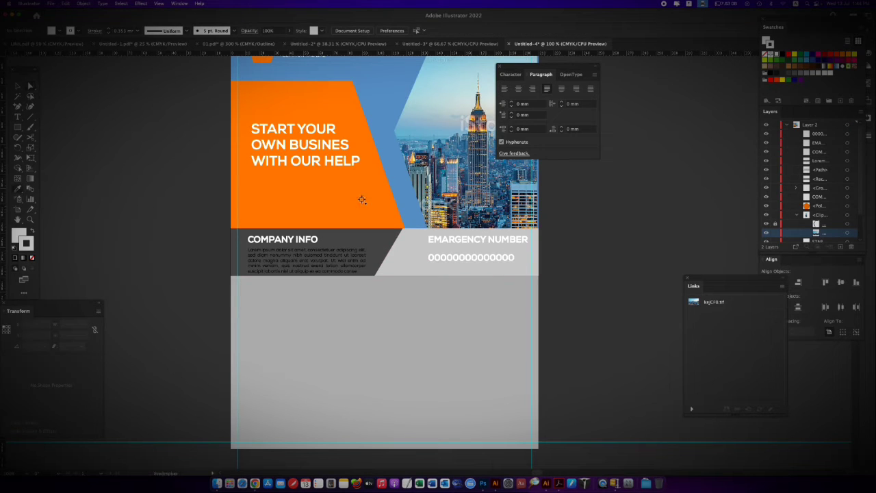
left_click(362, 200)
left_click(504, 261, "super")
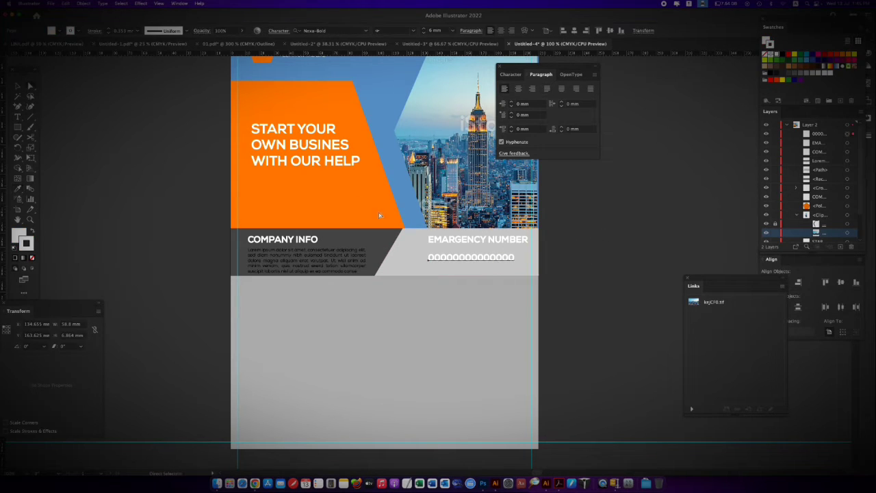
left_click(325, 212)
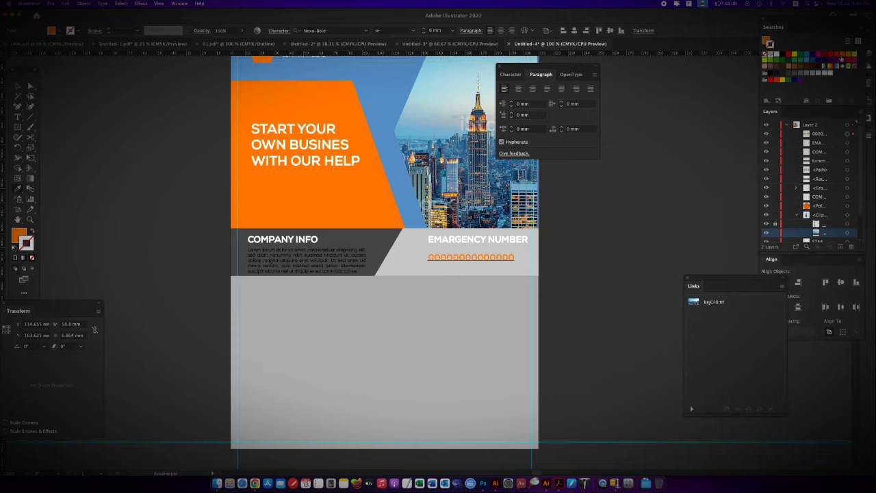
key("comma")
Centre the EMARGENCY NUMBER heading and the orange row of zeros horizontally on each other
left_click(30, 87)
left_click(466, 240)
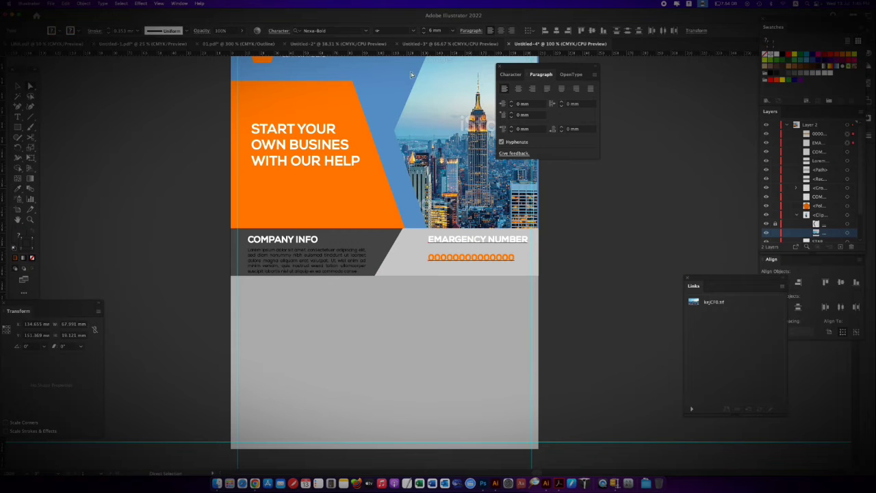
left_click_drag(694, 278, 646, 278)
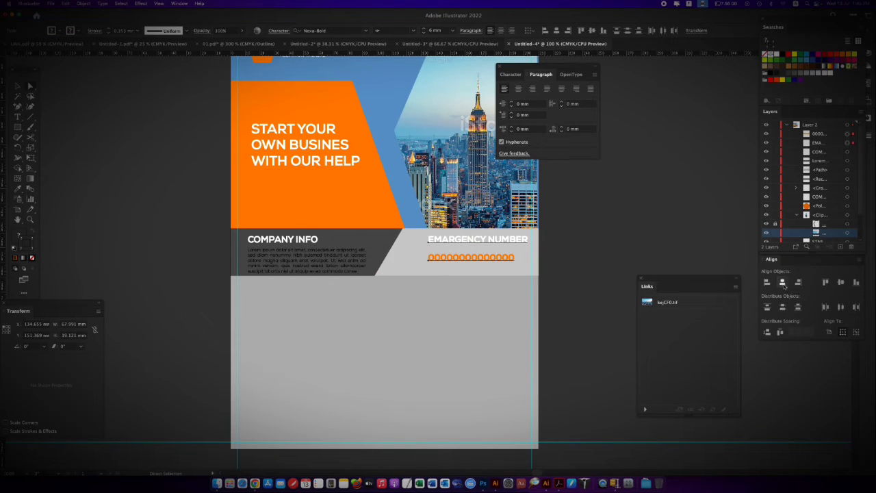
Keep the orange zeros close beneath the EMARGENCY NUMBER heading, close the Links panel, and group the two text lines
left_click(641, 279)
mouse_move(473, 259)
left_mouse_down()
mouse_move(471, 252)
mouse_move(485, 263)
mouse_move(477, 258)
left_mouse_up()
key("super+z")
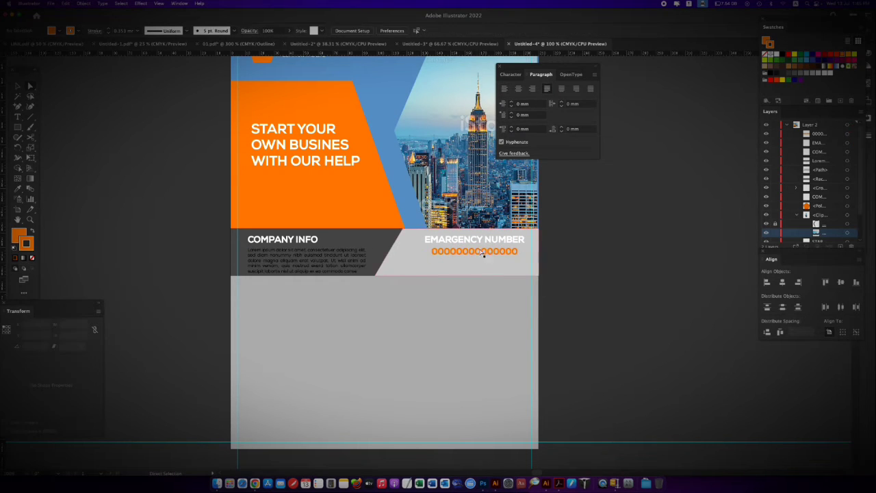
left_click(446, 239, "shift")
key("super+g")
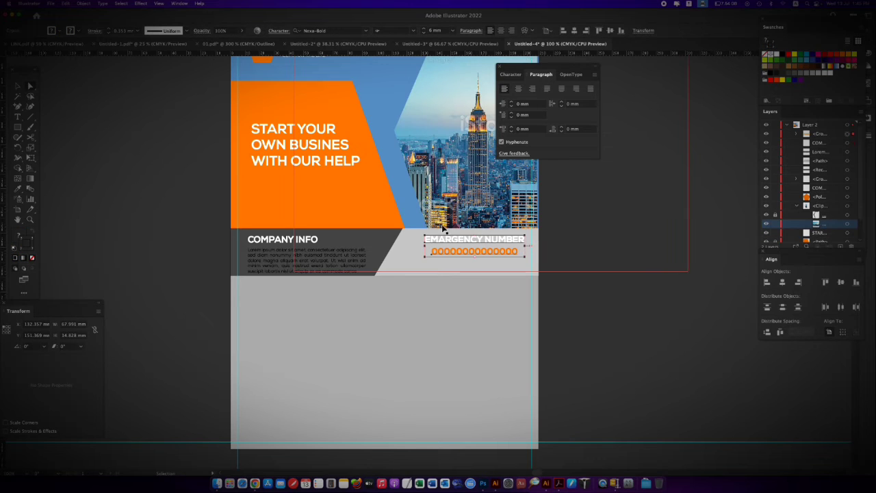
Align the grouped emergency number text and the light grey panel to a common vertical centre
left_click(509, 272)
key("super+z")
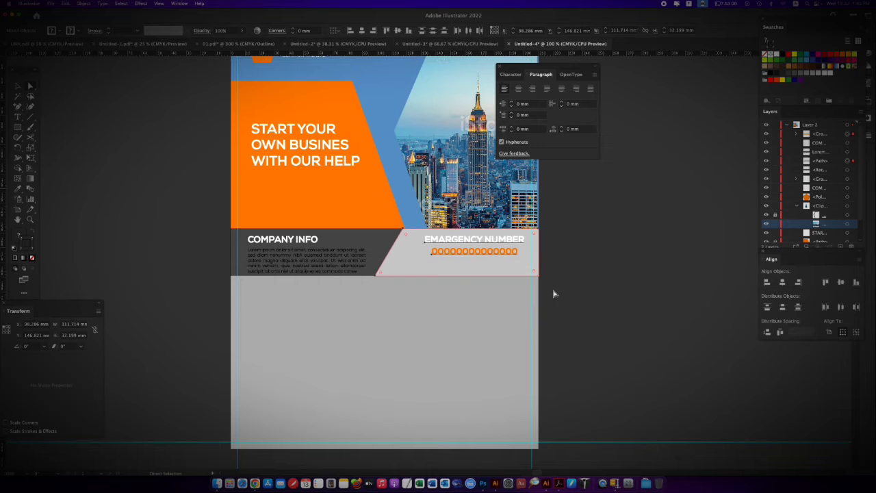
key("super+plus")
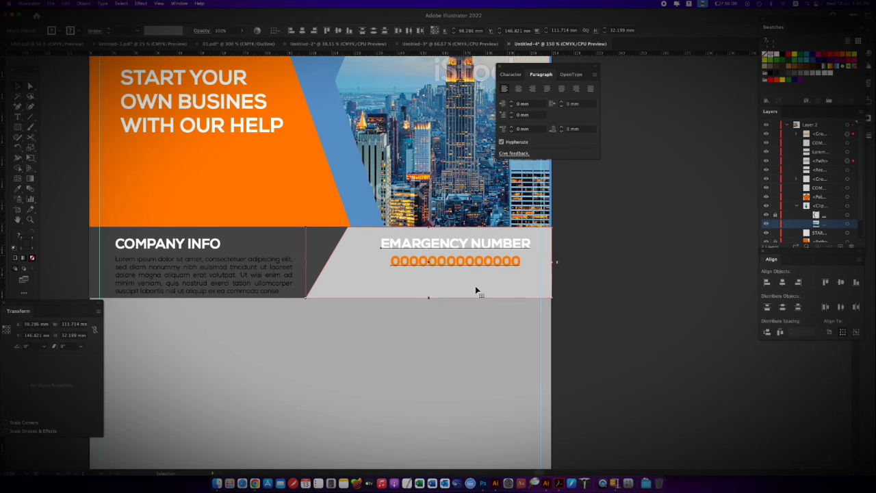
left_click(503, 313)
left_click(512, 290)
left_click(339, 31)
Move only the light grey panel back down so it sits flush with the dark grey COMPANY INFO panel
left_click(529, 275, "shift")
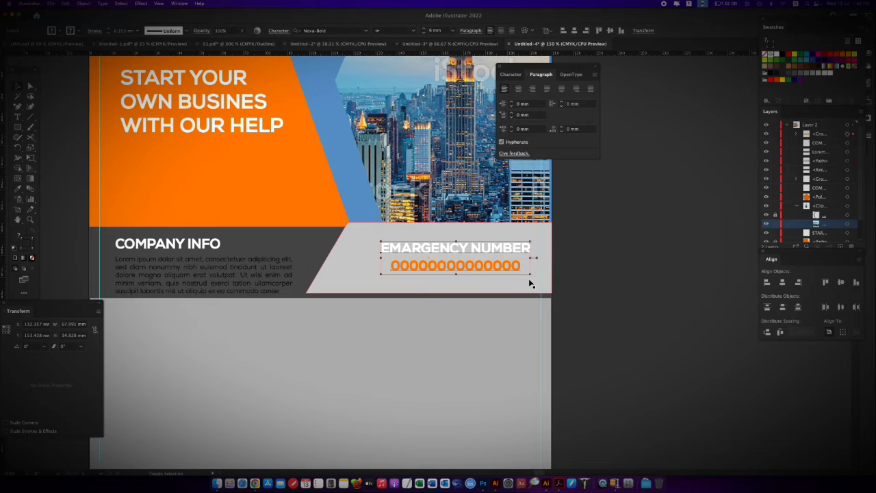
left_click_drag(538, 285, 538, 289)
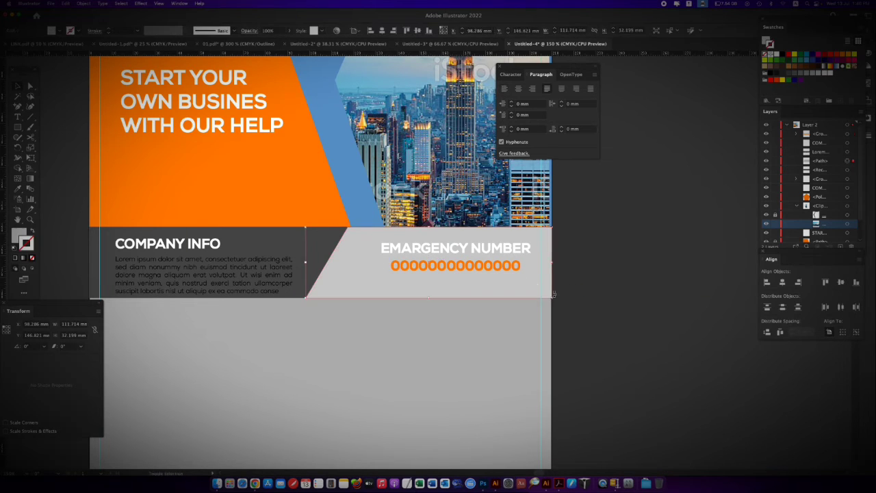
left_click(556, 295)
left_click(495, 274)
Centre the emergency text group vertically on the light grey panel again, keeping the panel flush with the dark grey one
left_click(507, 290)
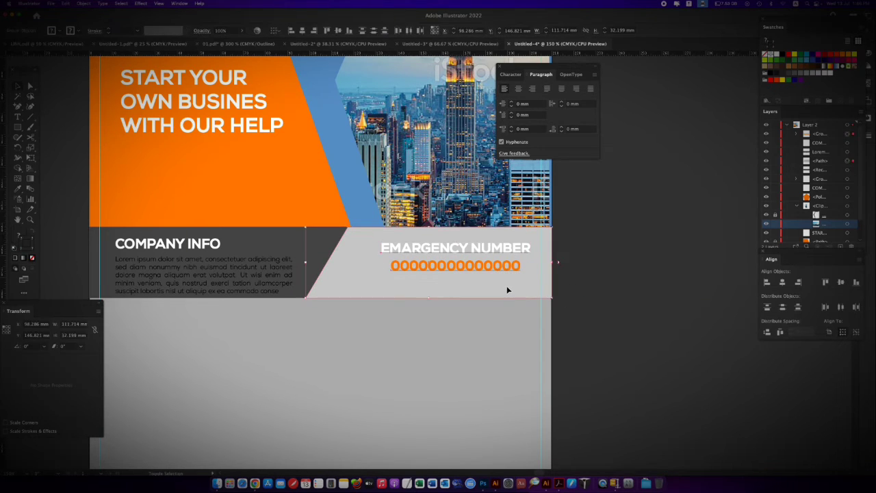
left_click(322, 302)
left_click(323, 298)
left_click(400, 265, "shift")
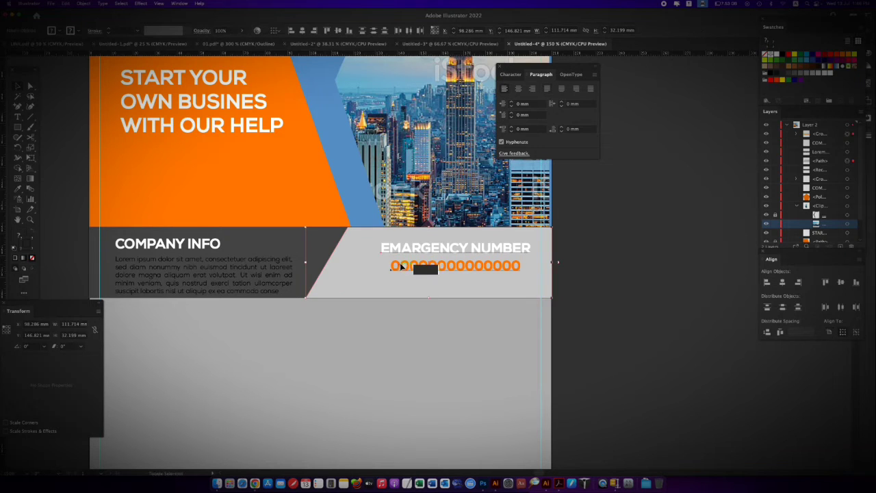
left_click(343, 300)
left_click(618, 283)
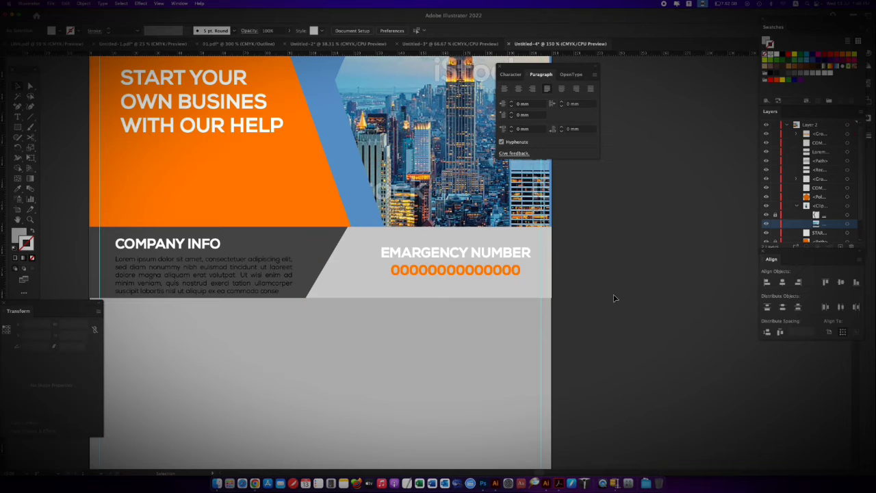
Switch to Chrome, search Google for FLAT ICON in a new tab, and open the Flaticon website
key("ctrl+1")
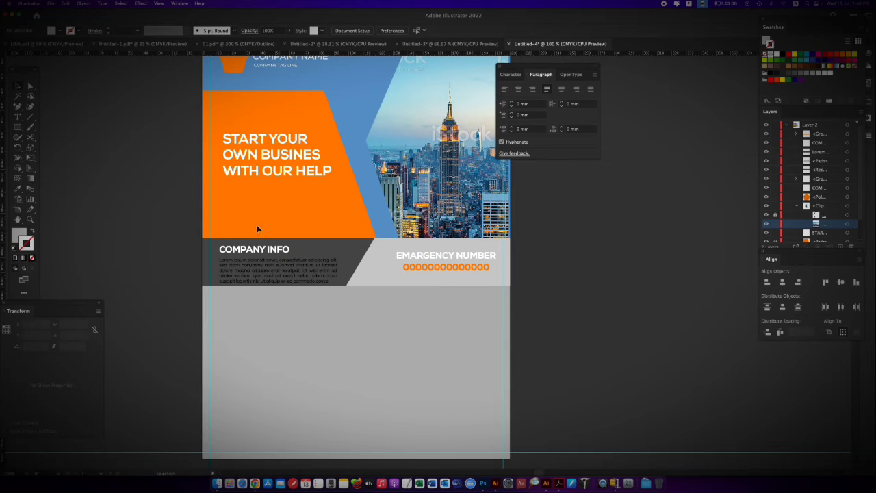
left_click(209, 468)
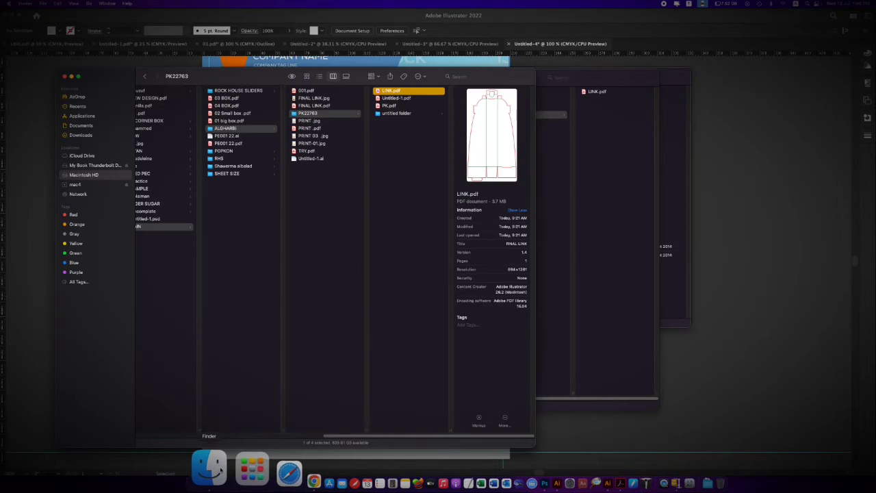
left_click(253, 470)
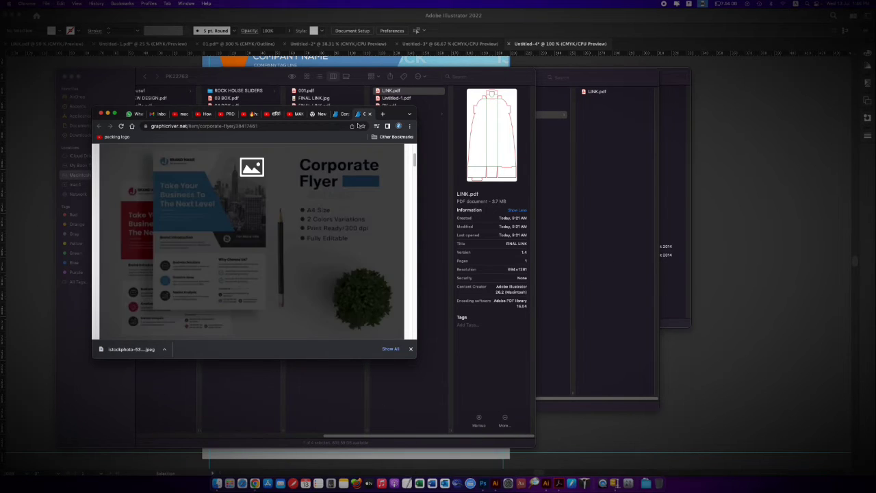
left_click(382, 115)
left_click(314, 123)
type("FLAT ICON")
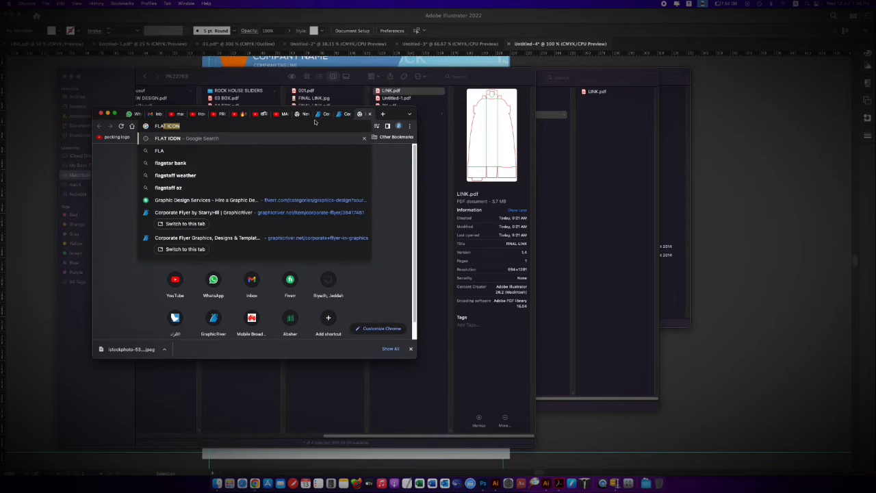
key("Return")
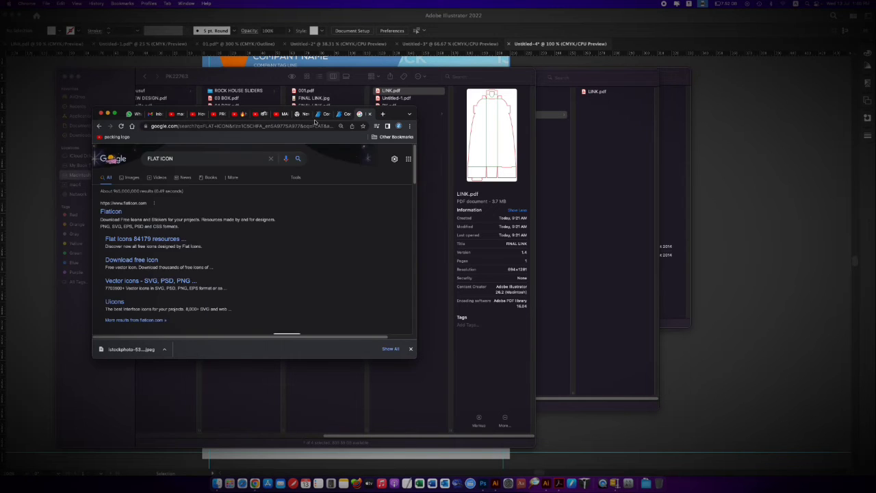
left_click(112, 211)
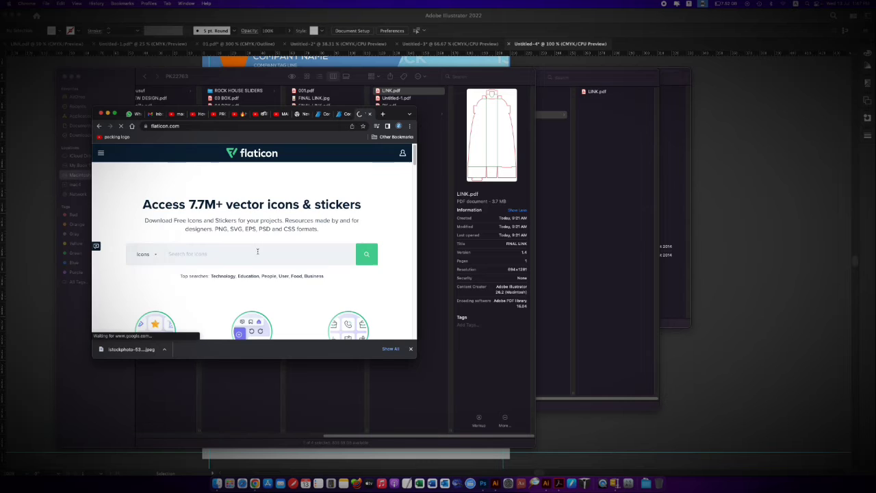
Open Flaticon's Animated Icons page in a new tab and search the site's icons for CONTUCTS
scroll(274, 205, "down", 2)
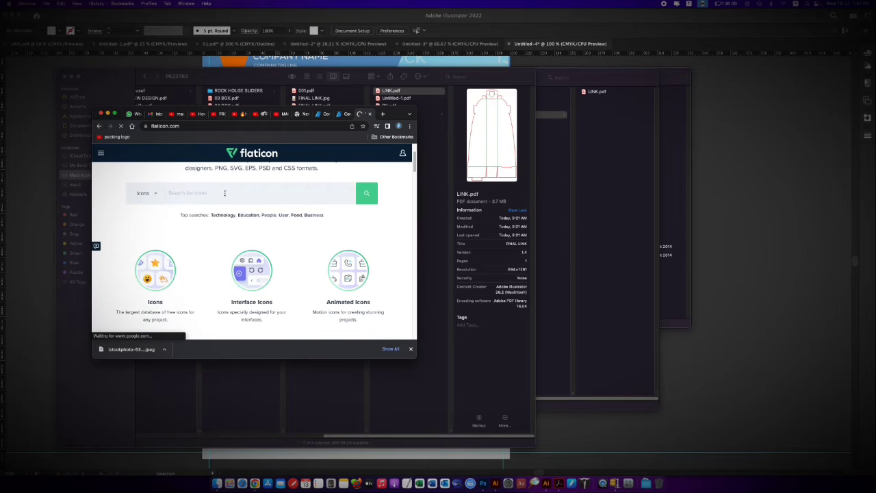
right_click(349, 284)
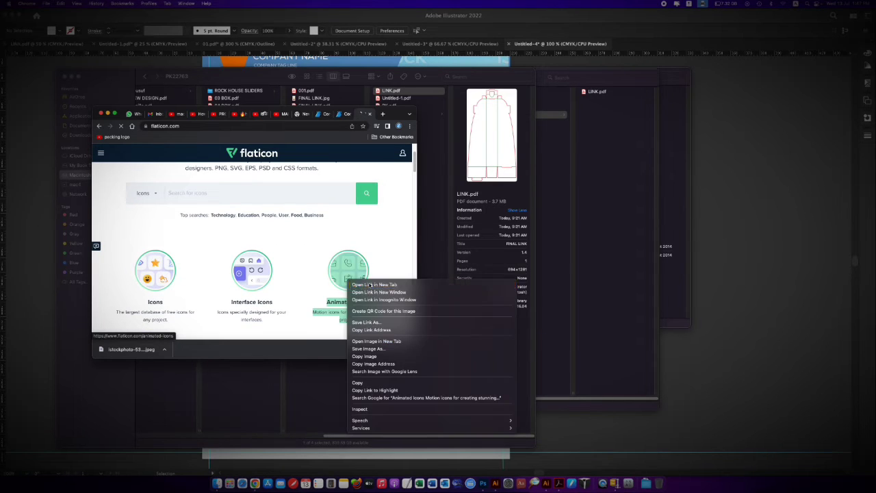
left_click(369, 285)
mouse_move(415, 168)
left_mouse_down()
mouse_move(418, 219)
mouse_move(415, 163)
left_mouse_up()
left_click(364, 115)
left_click(343, 115)
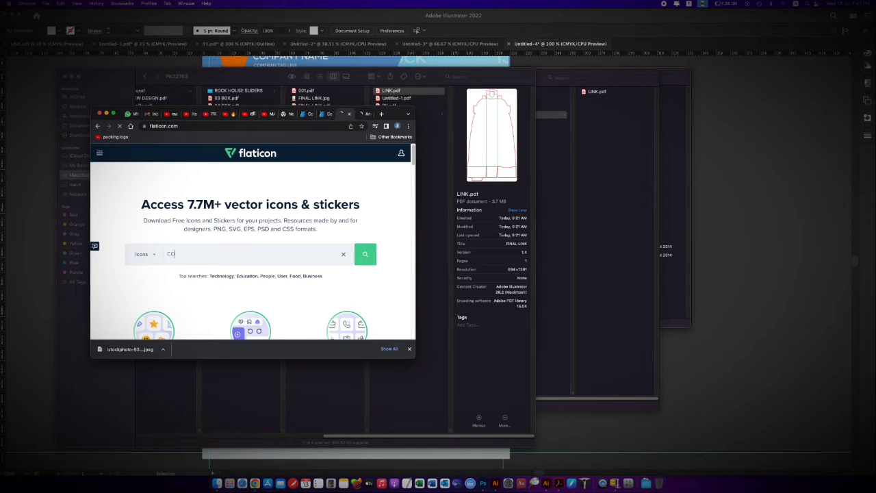
Enlarge the browser window and look through the CONTUCTS results and the trending animated icons
left_click(363, 114)
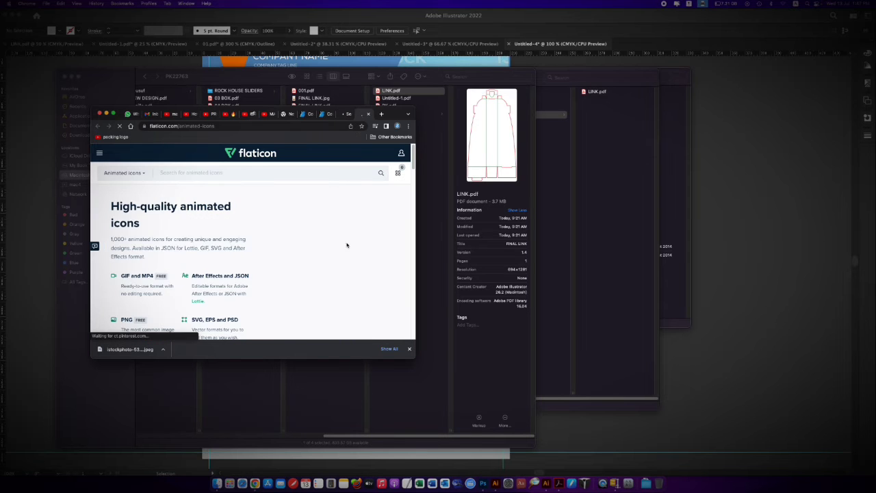
mouse_move(414, 168)
left_mouse_down()
mouse_move(414, 179)
mouse_move(413, 167)
left_mouse_up()
left_click_drag(413, 360, 440, 392)
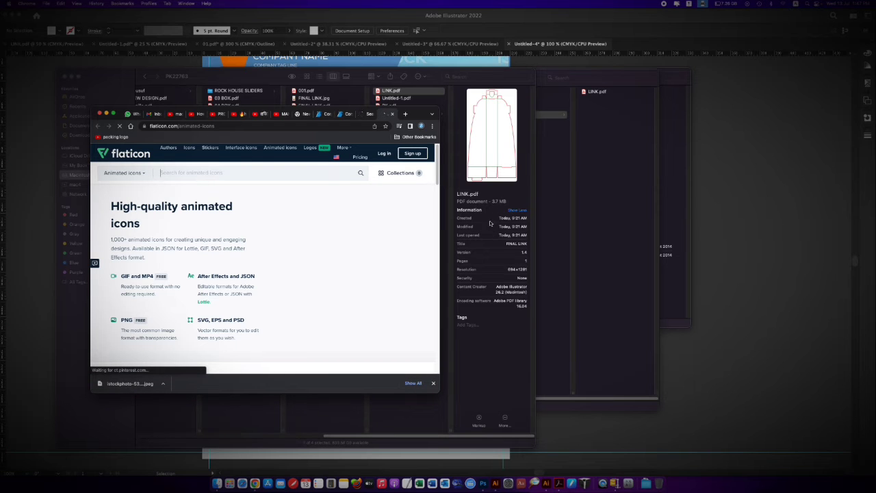
left_click(346, 115)
left_click(364, 115)
left_click_drag(436, 157, 437, 196)
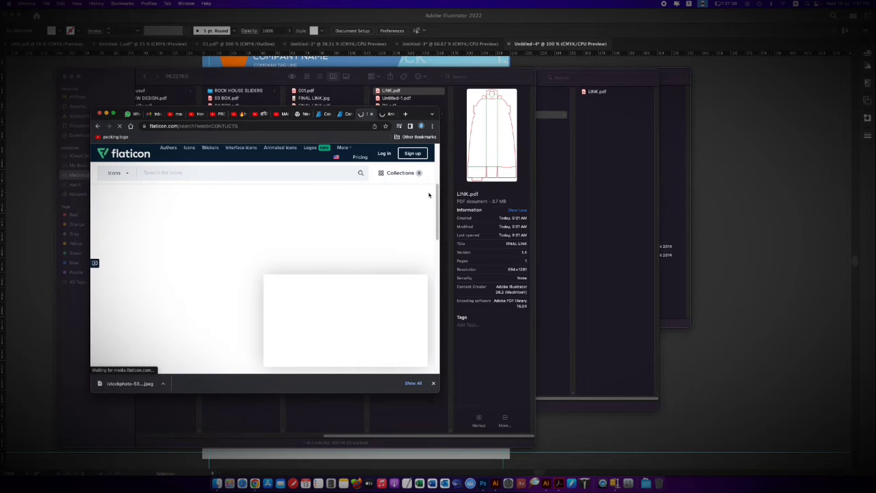
left_click(382, 114)
scroll(191, 245, "down", 5)
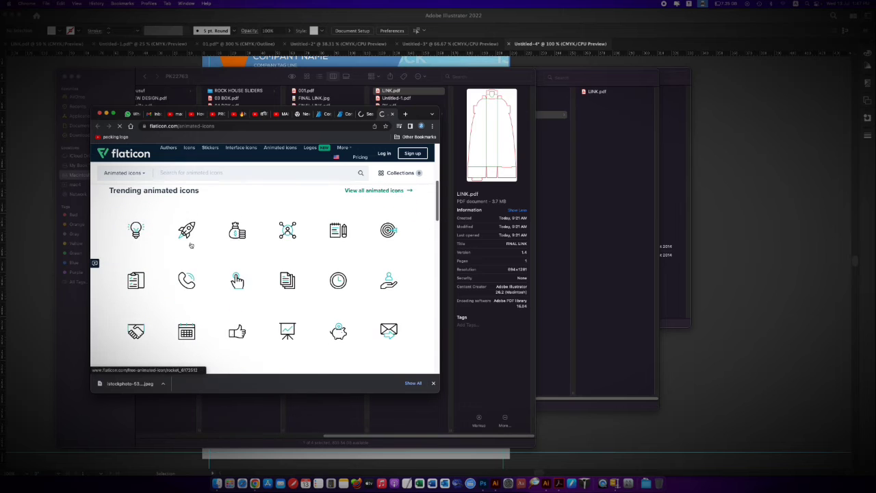
Open the light bulb icon from the trending animated icons, download it as PNG, and dismiss the attribution notice
right_click(140, 231)
left_click(143, 236)
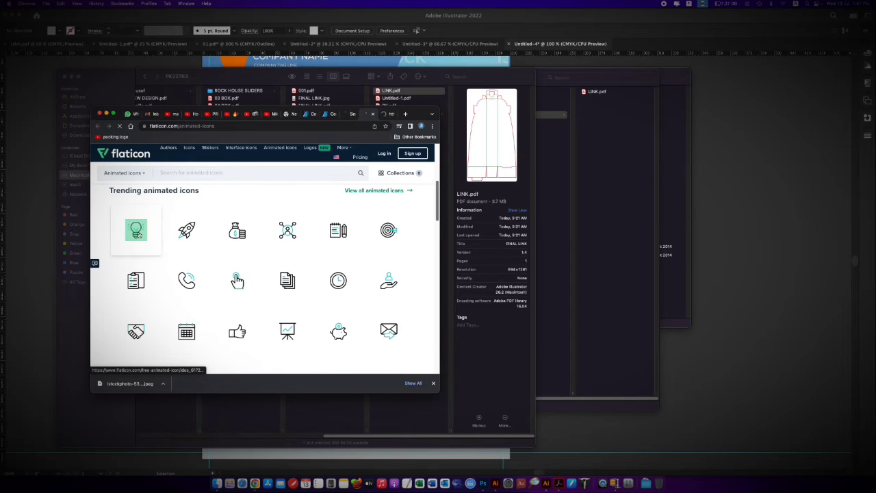
mouse_move(436, 208)
left_mouse_down()
mouse_move(432, 309)
mouse_move(429, 214)
left_mouse_up()
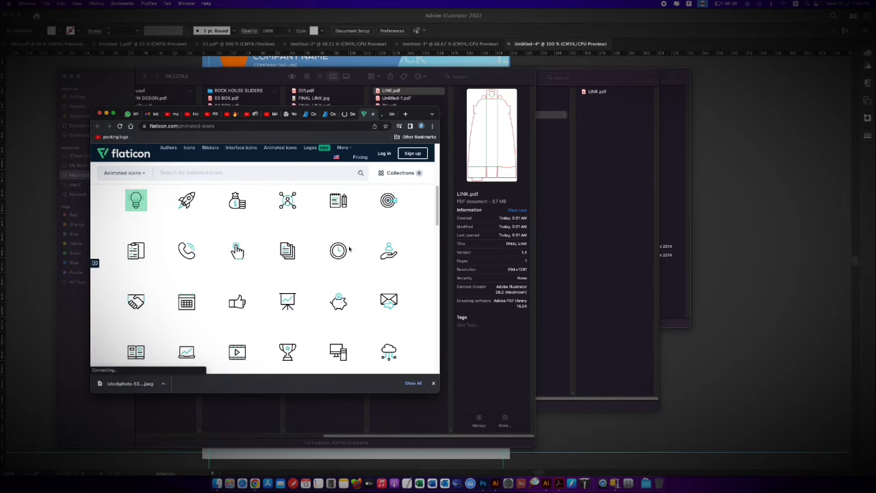
scroll(159, 292, "up", 3)
scroll(160, 293, "down", 1)
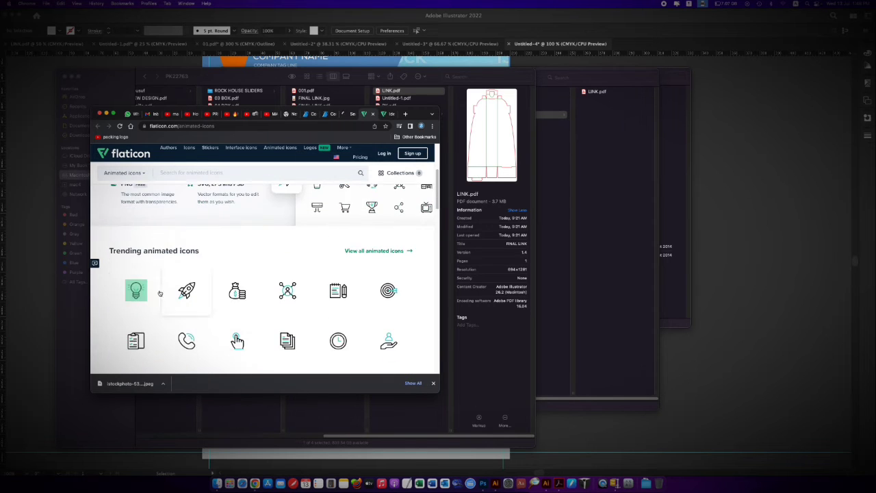
left_click(142, 290)
left_click(369, 177)
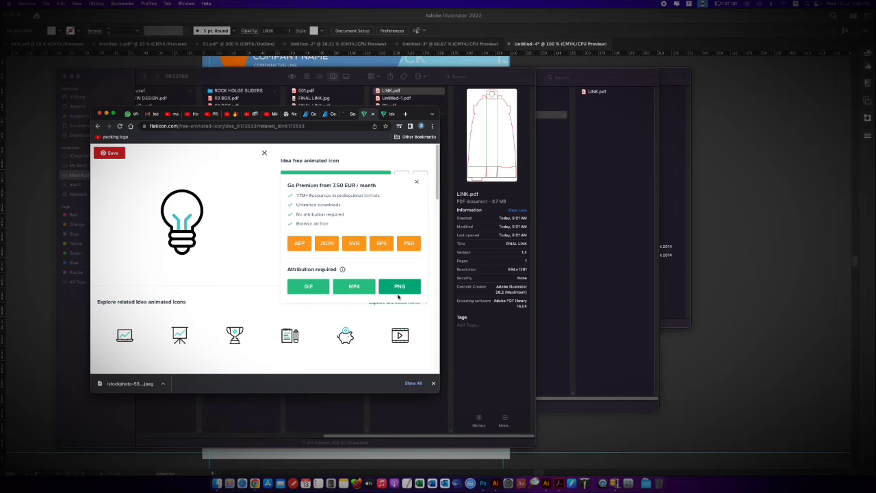
left_click(163, 384)
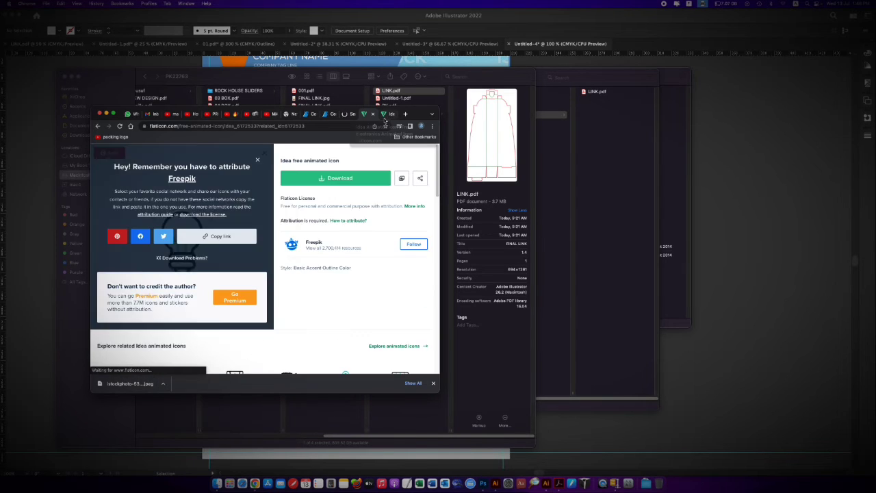
left_click(257, 160)
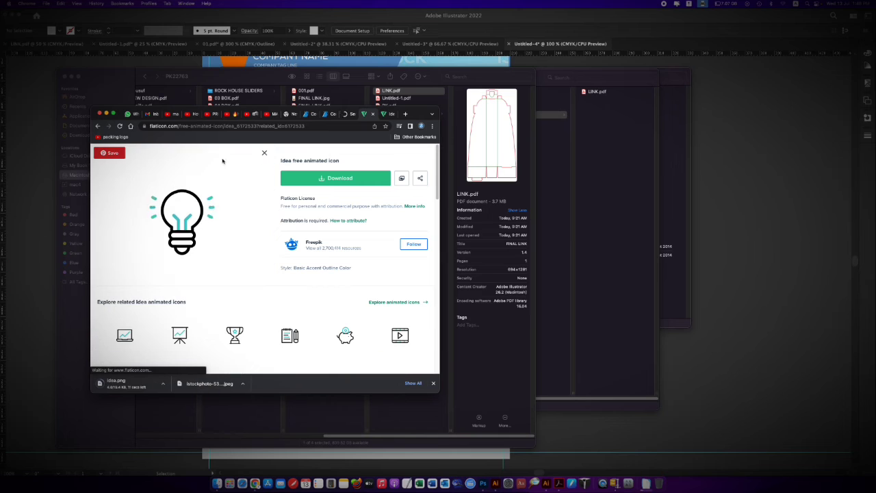
Place the downloaded idea.png in the Illustrator flyer and scale it to about 17 mm square beneath the COMPANY INFO panel
left_click(163, 383)
left_click(184, 414)
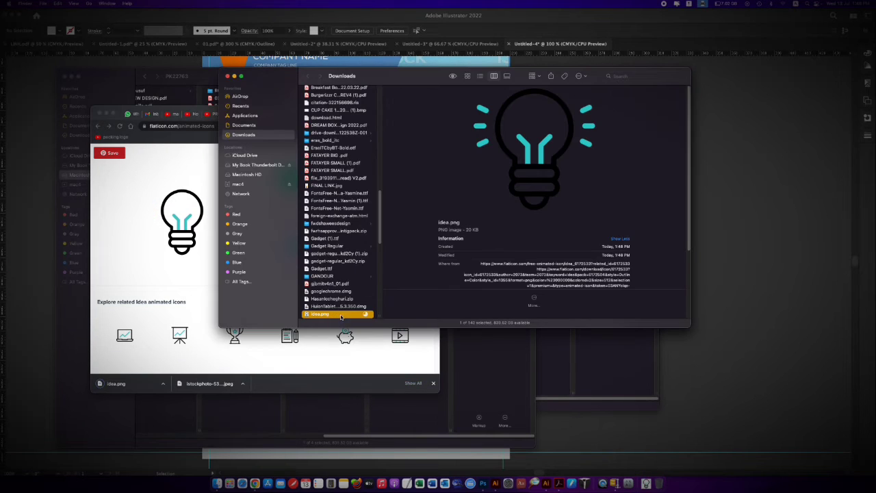
left_click_drag(332, 313, 719, 339)
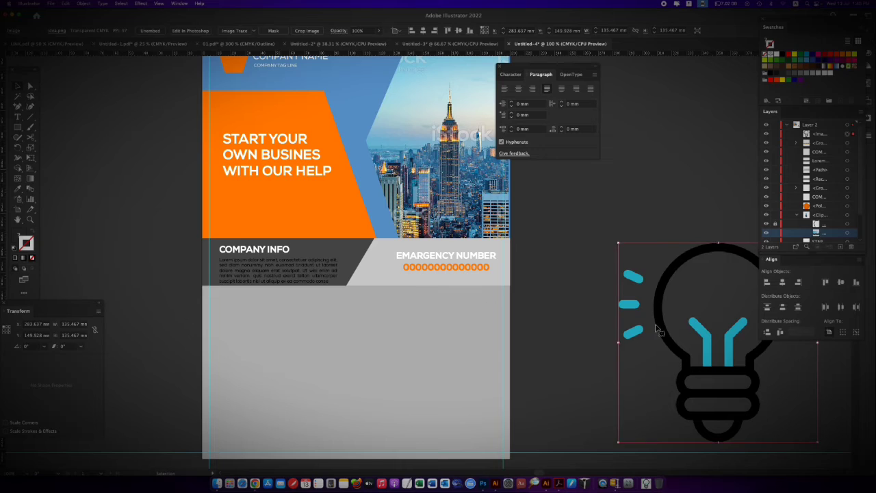
left_click_drag(666, 327, 538, 298)
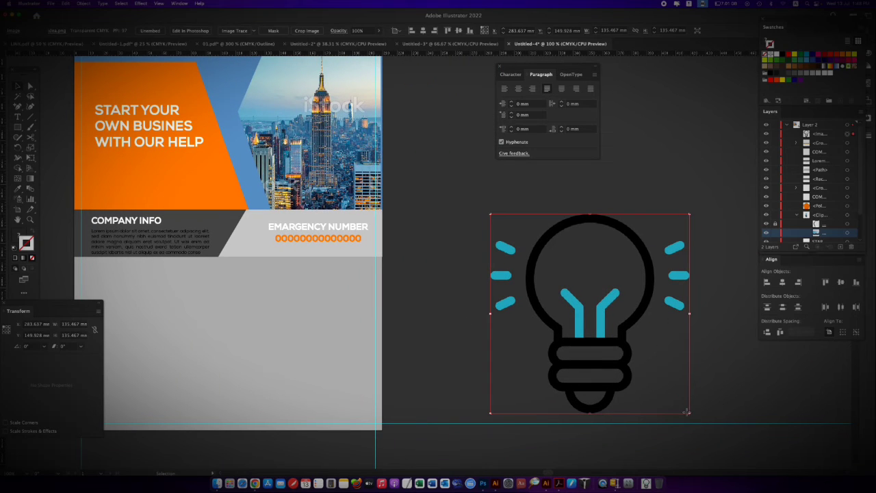
left_click_drag(689, 413, 152, 296)
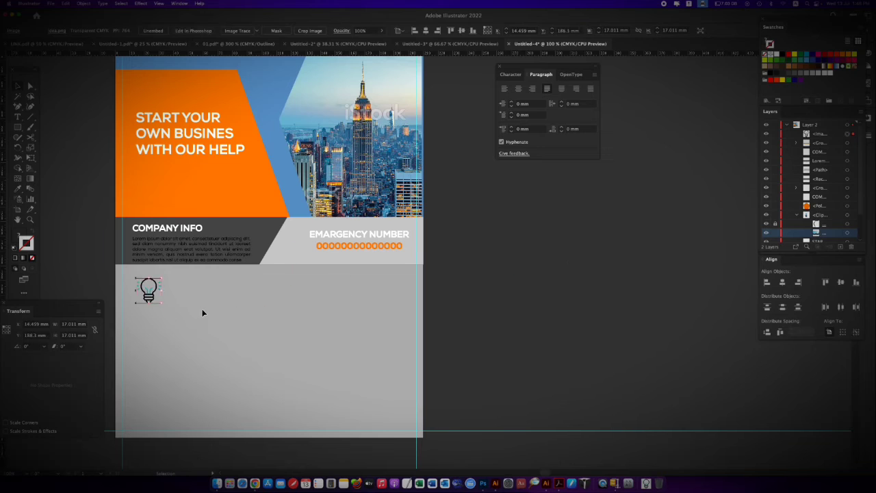
Check the icon layout on the GraphicRiver Corporate Flyer reference in Chrome and return to the Illustrator flyer
left_click(255, 483)
left_click(324, 114)
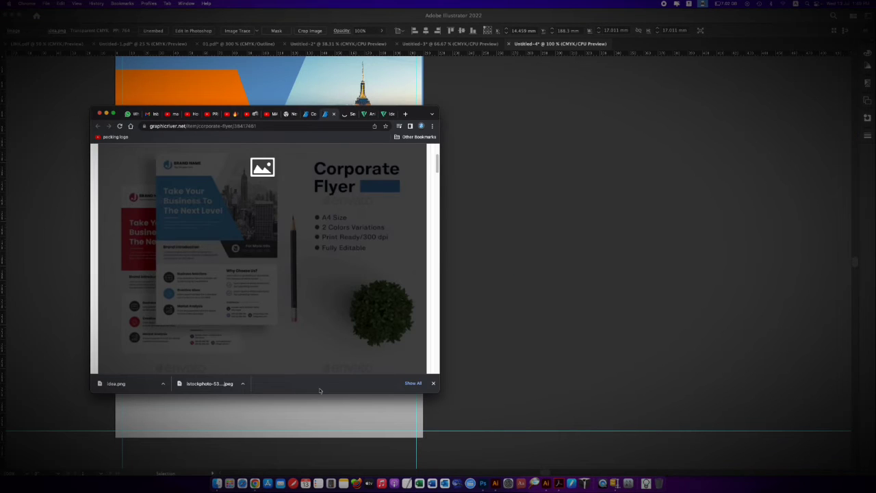
left_click(319, 409)
Move the bulb icon aside and draw a white square about 18.6 mm wide beneath the COMPANY INFO panel
left_click_drag(158, 284, 212, 305)
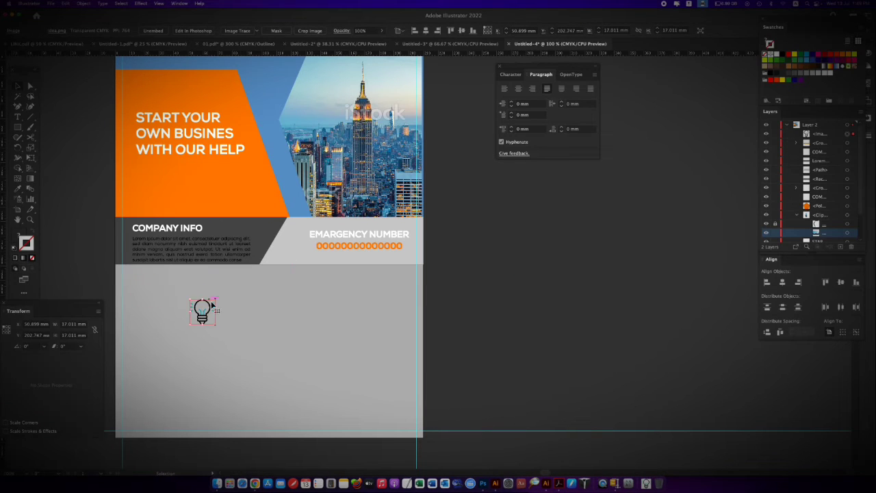
left_click_drag(133, 282, 160, 309)
key("super+equal")
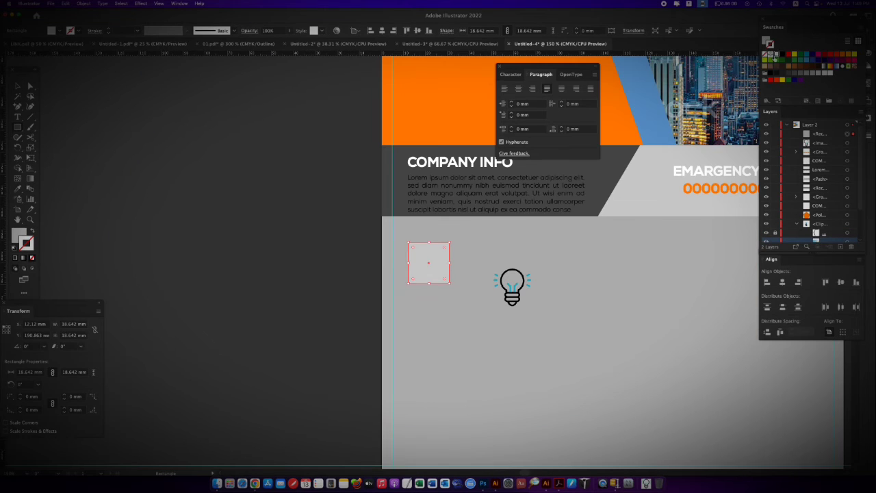
left_click(773, 57)
left_click(775, 56)
key("a")
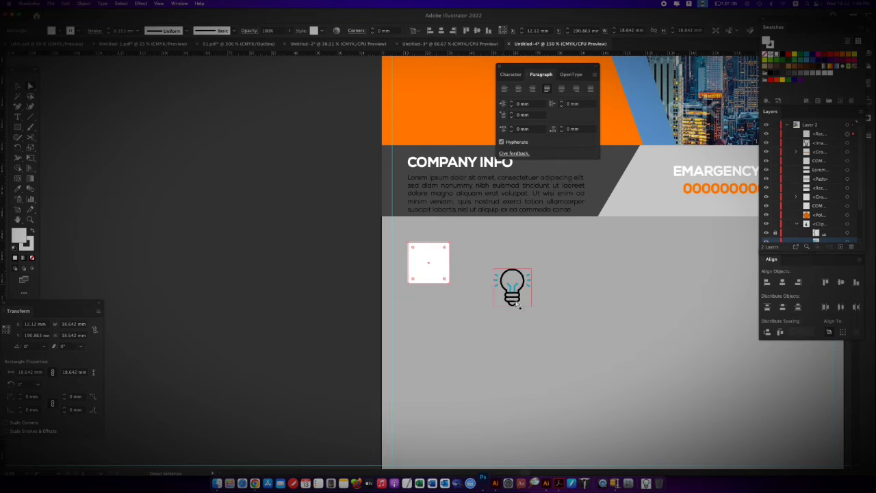
Place the bulb icon in front of the white square and scale it down slightly so it sits centred inside
left_click_drag(512, 297, 429, 268)
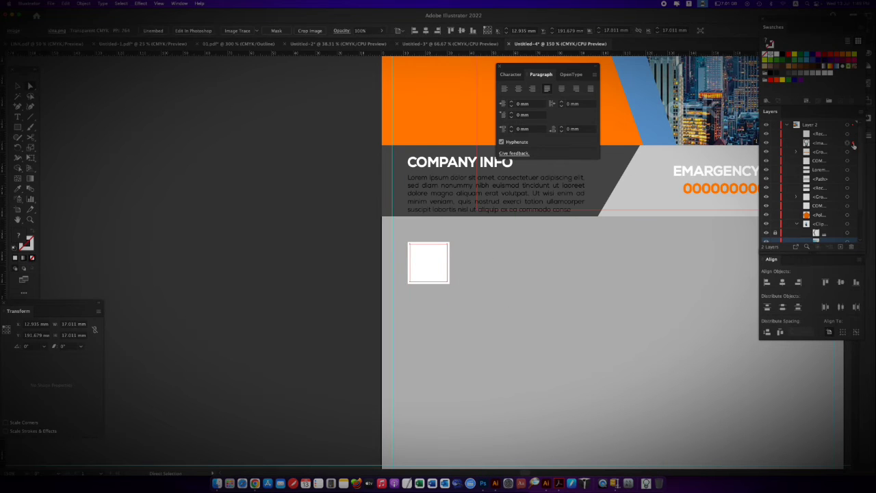
key("super+shift+]")
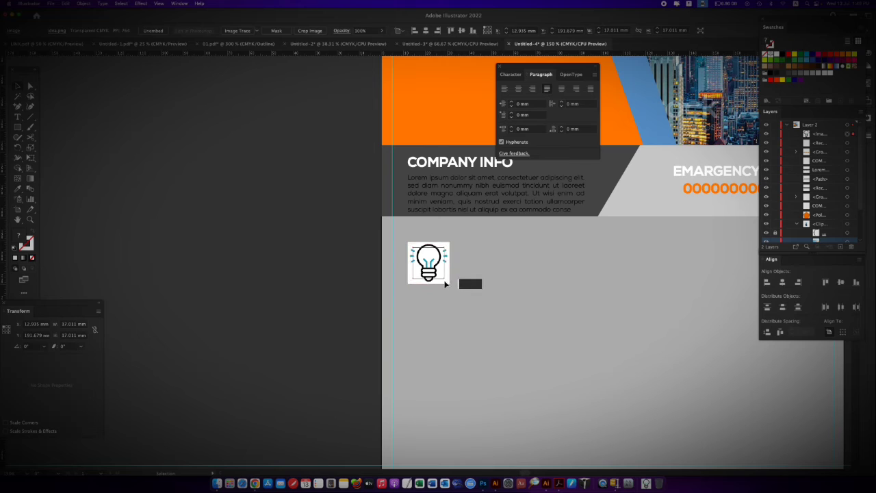
left_click_drag(444, 283, 441, 279)
left_click(425, 245, "shift")
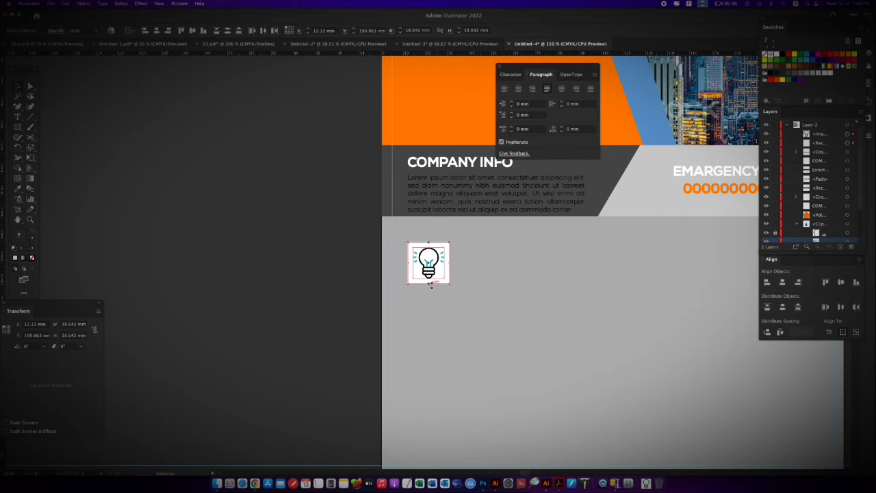
left_click(433, 283)
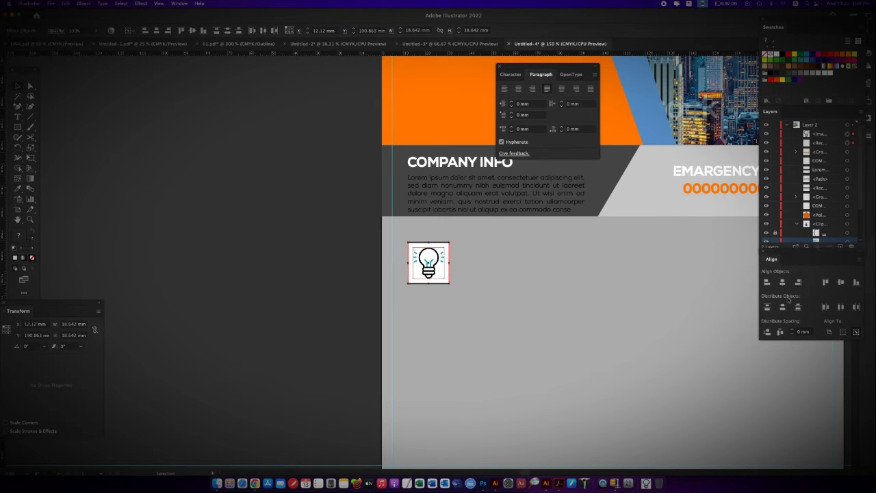
Add a justified placeholder text area beside the bulb icon and resize it to about 67 by 18.6 mm, leaving room for a heading
key("super+minus")
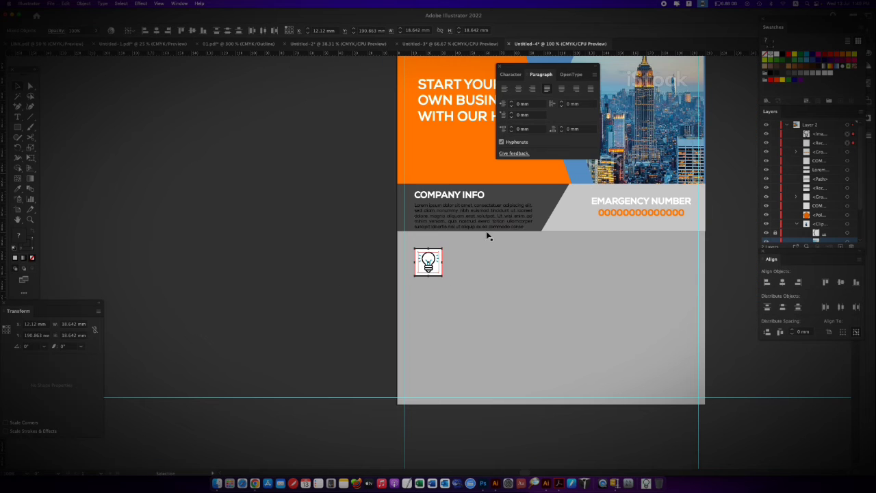
scroll(488, 236, "right", 3)
left_click_drag(403, 239, 506, 285)
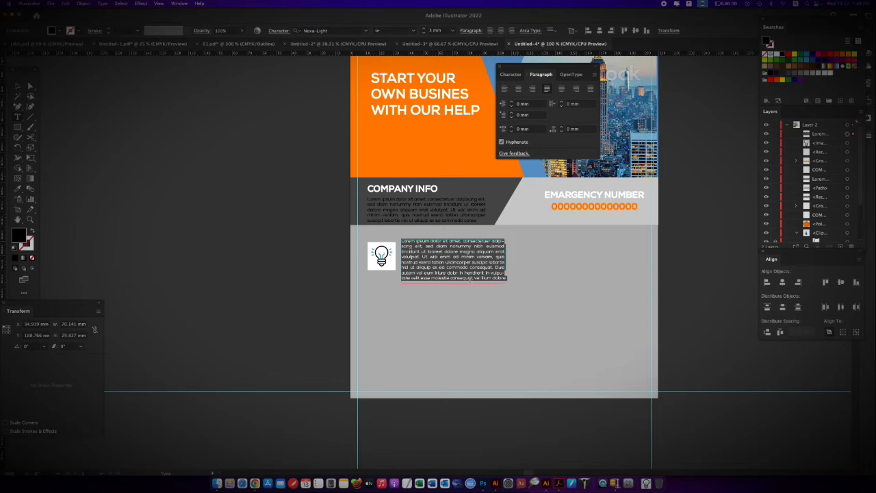
left_click(251, 479)
left_click(466, 258)
key("BackSpace")
left_click(28, 87)
key("super+z")
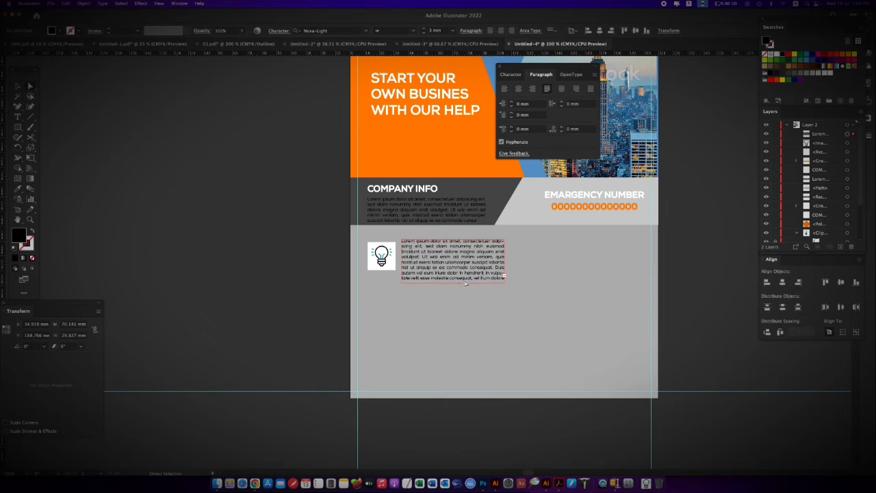
left_click(465, 282)
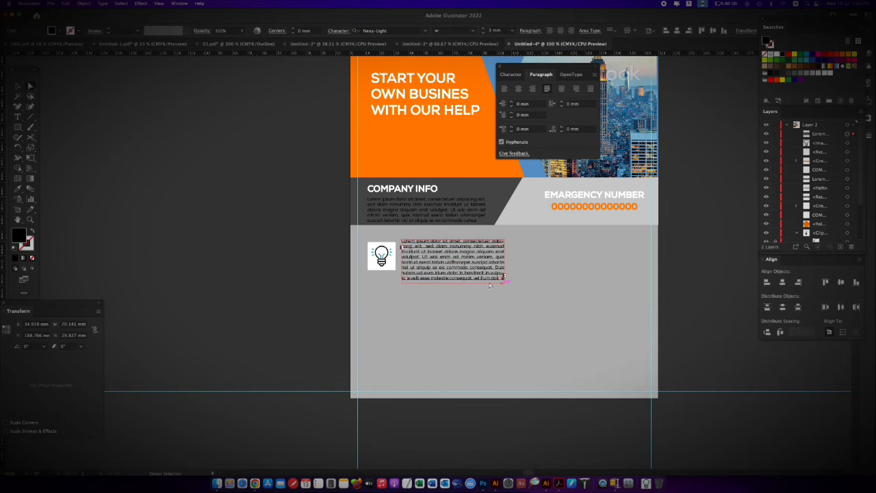
key("v")
mouse_move(505, 282)
left_mouse_down()
mouse_move(487, 268)
mouse_move(504, 276)
mouse_move(498, 280)
left_mouse_up()
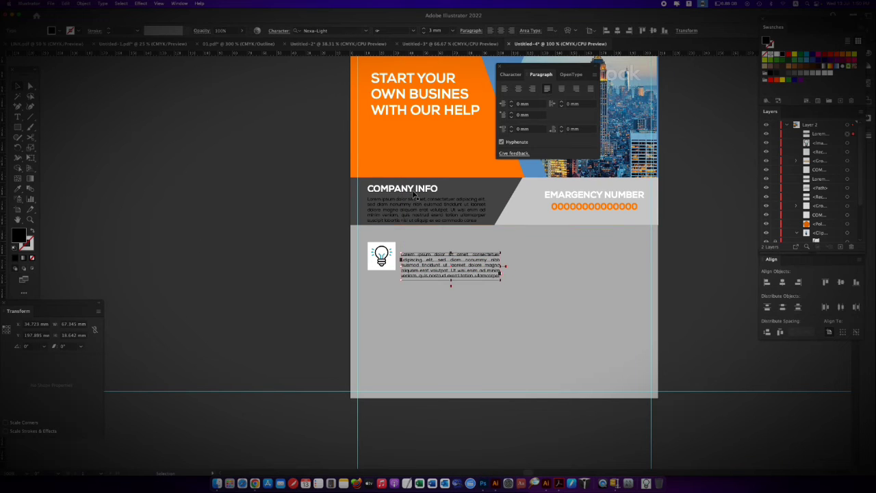
Copy the COMPANY INFO heading above the new placeholder paragraph and give its fill and stroke the orange colour
left_click_drag(414, 191, 449, 246)
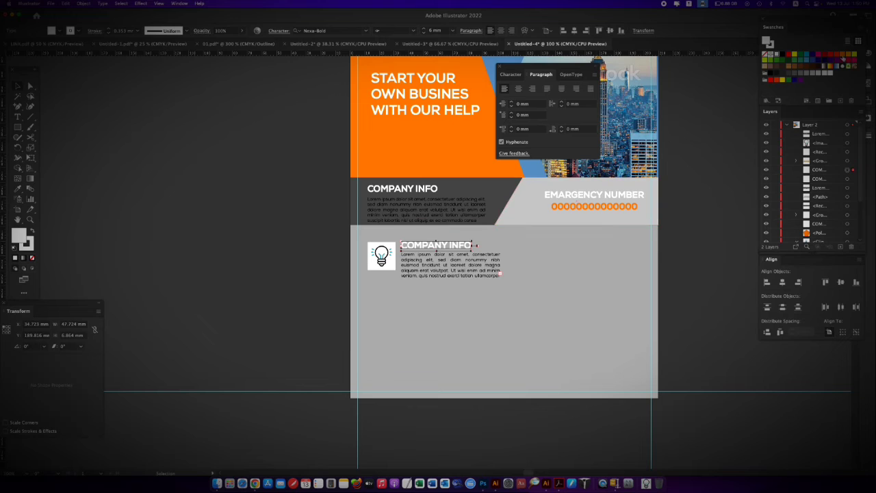
left_click(837, 58)
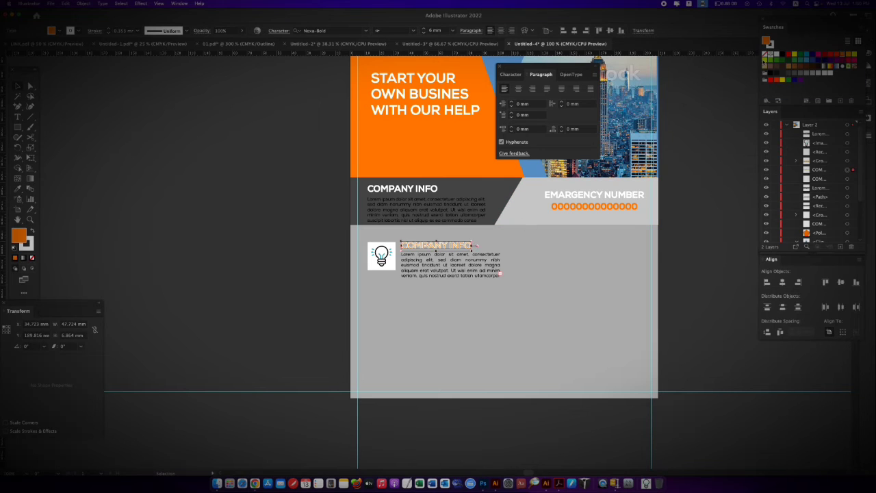
left_click(459, 280)
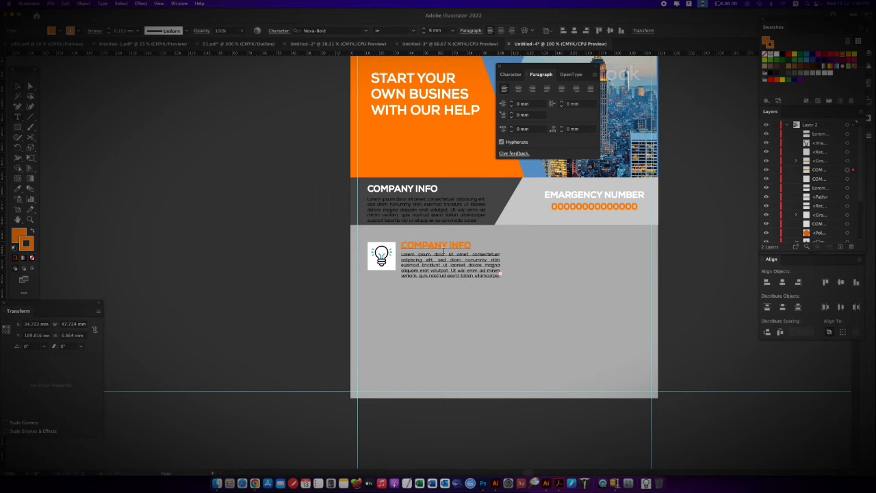
left_click_drag(433, 246, 394, 248)
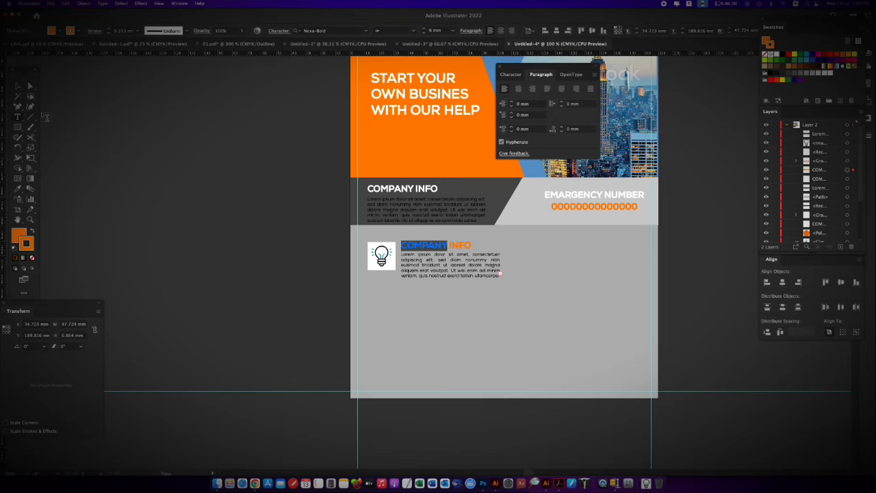
Duplicate the bulb icon, heading and paragraph block twice below the original to make three evenly spaced rows
left_click(30, 86)
left_click_drag(473, 285, 386, 305)
key("super+z")
left_click_drag(514, 306, 386, 343)
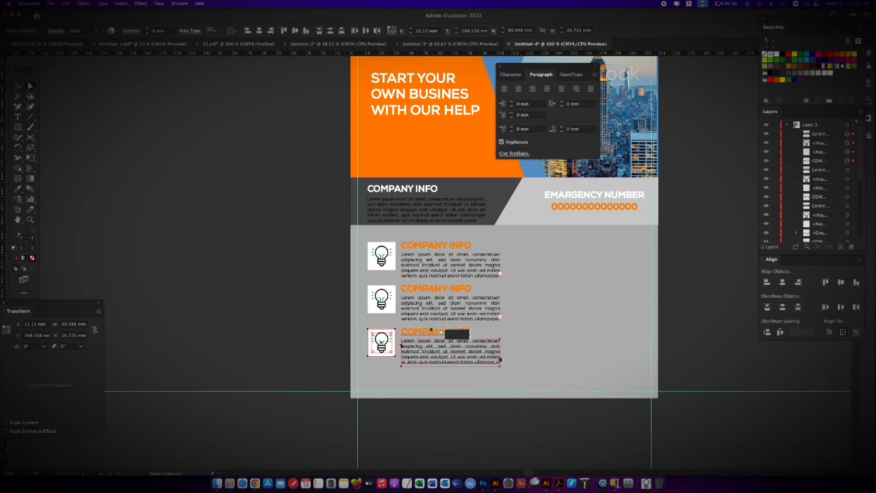
left_click(313, 324)
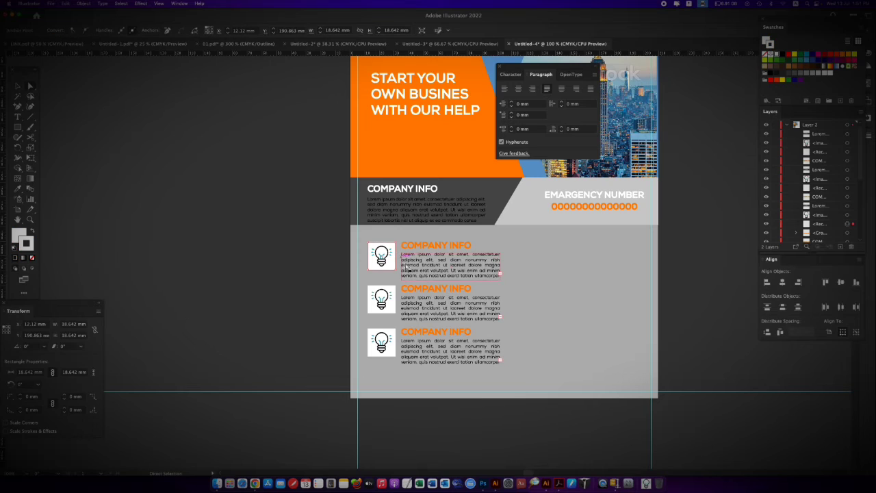
Give the white squares behind all three bulb icons an orange stroke with a weight of 2 mm
left_click(373, 313)
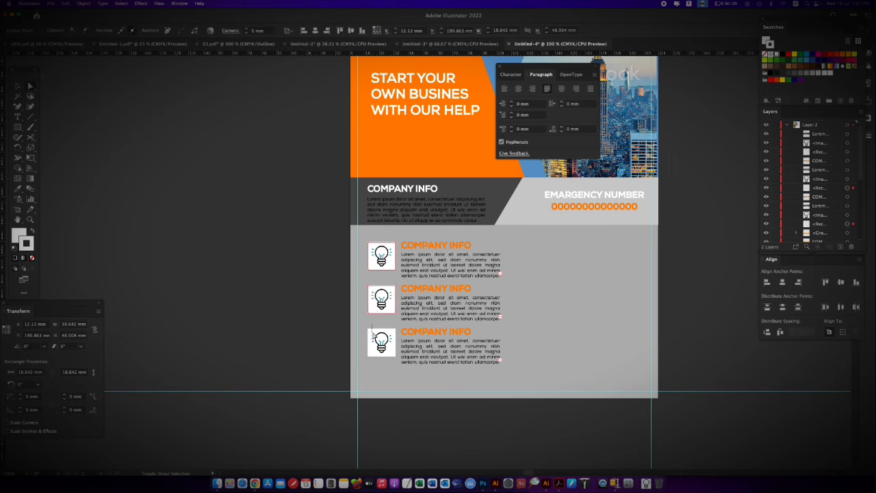
left_click(373, 334, "shift")
left_click(789, 52)
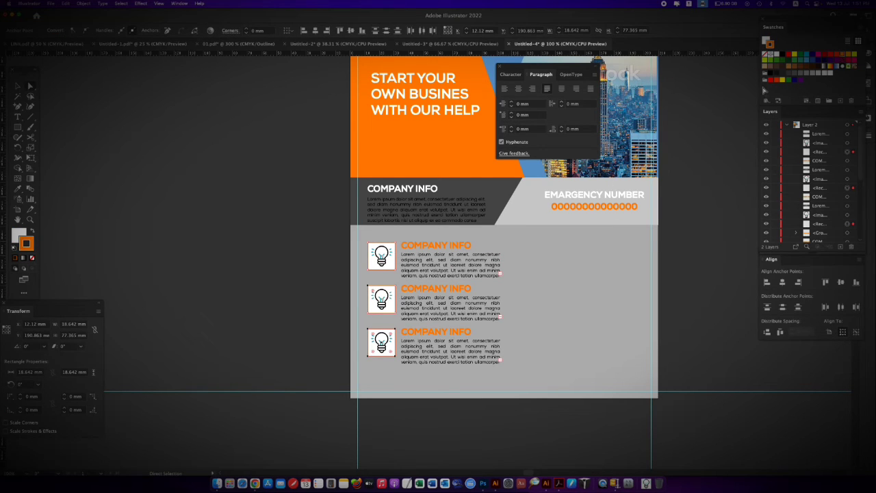
left_click(179, 3)
left_click(205, 301)
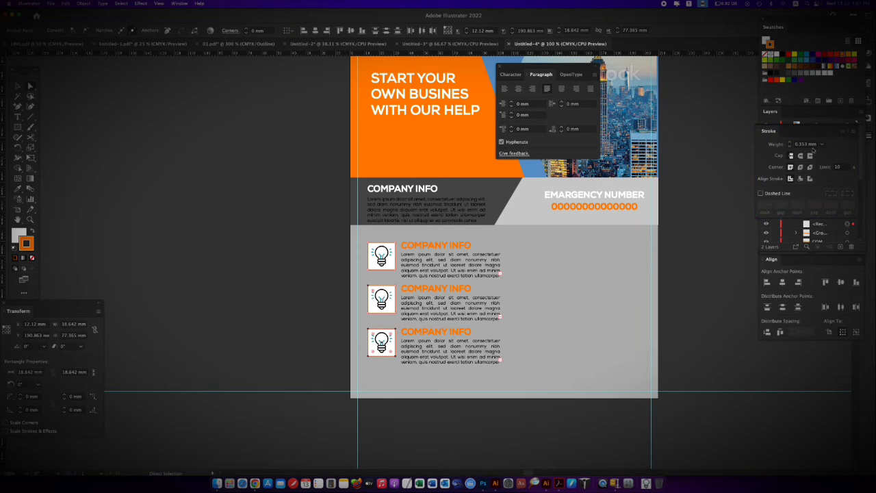
left_click(822, 144)
left_click(836, 219)
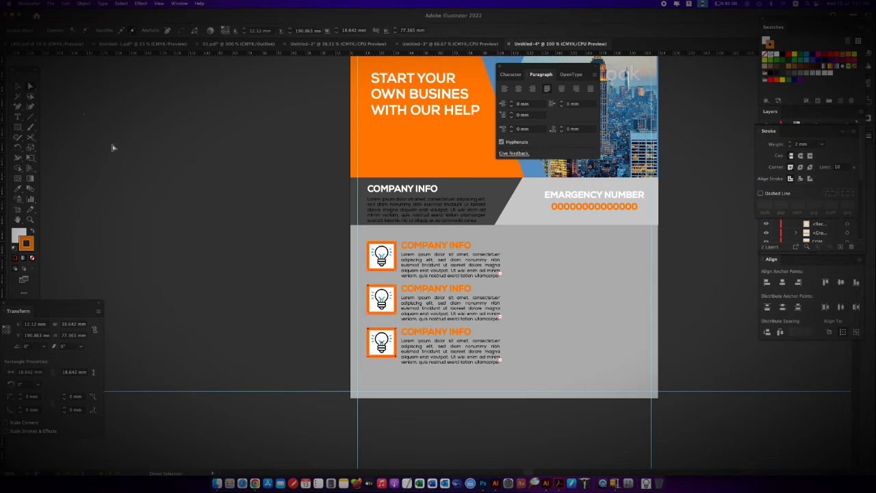
Check the Corporate Flyer reference in Chrome, then copy the first row's heading and paragraph beneath the EMARGENCY NUMBER band in Illustrator
left_click(258, 469)
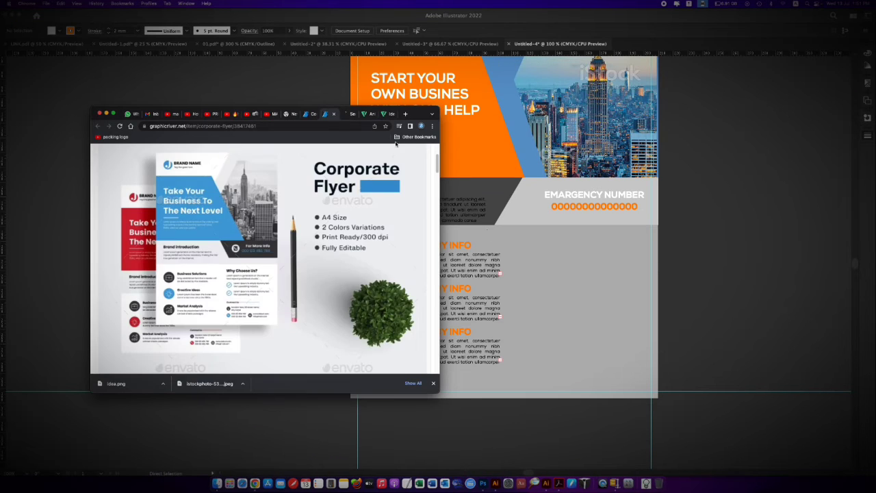
left_click(310, 93)
left_click(436, 243)
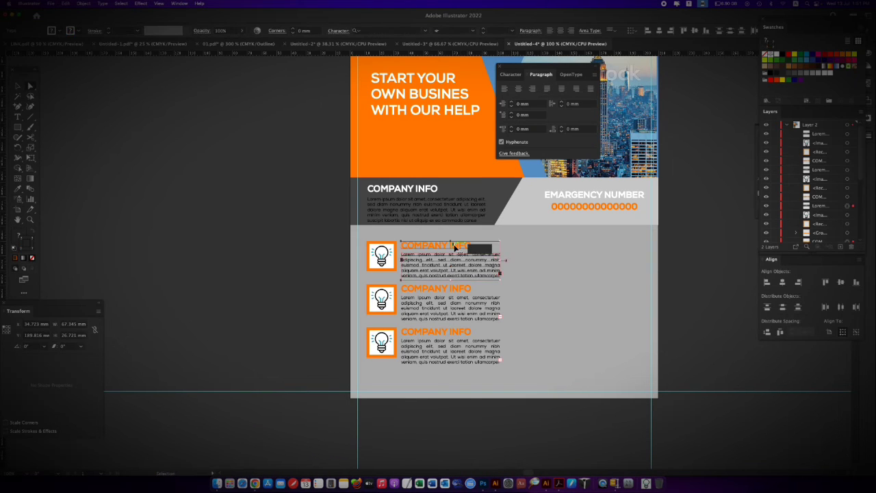
left_click_drag(435, 243, 593, 247)
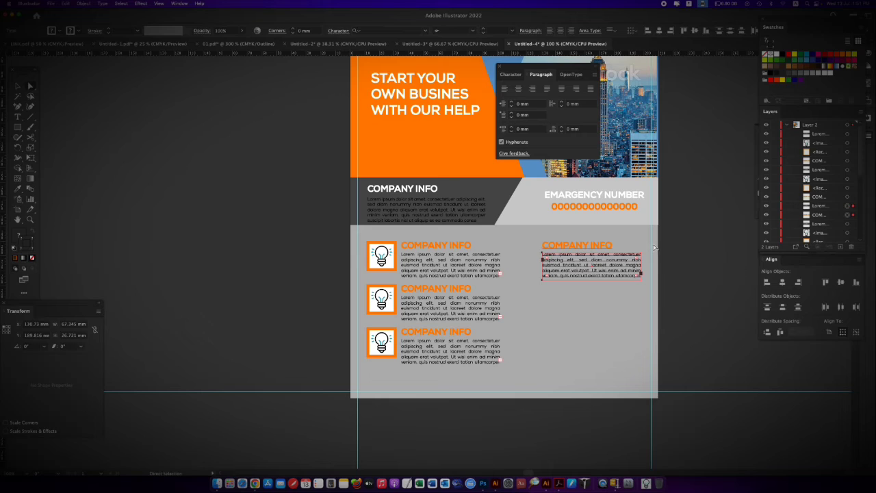
Set the copied heading's font size to 5 mm and replace its text with WHY CHOOSE US
double_click(603, 247)
key("super+a")
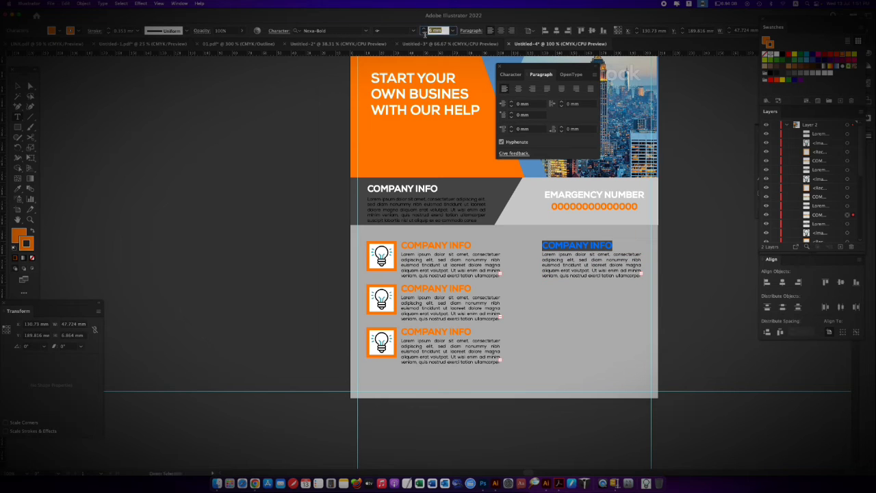
key("Down")
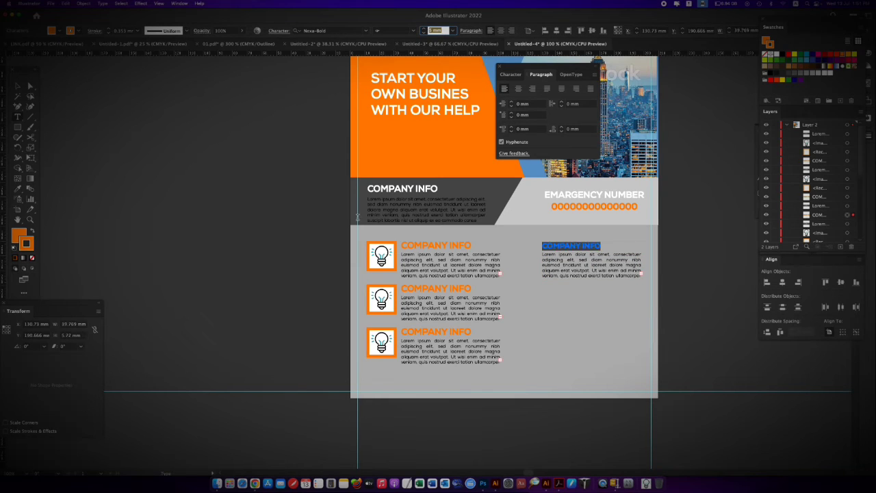
left_click(575, 245)
key("super+a")
type("WH")
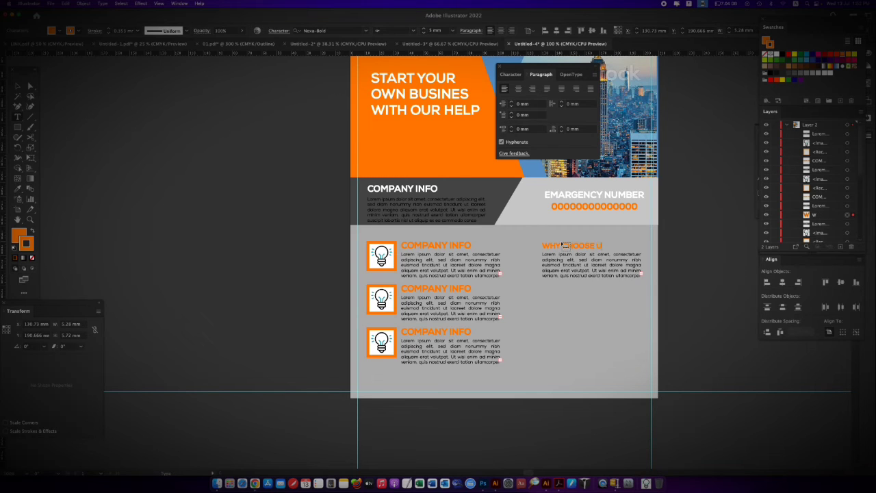
After rechecking the Chrome reference, copy an icon block beneath the WHY CHOOSE US paragraph in Illustrator and scale it to about 66 mm wide
left_click(254, 479)
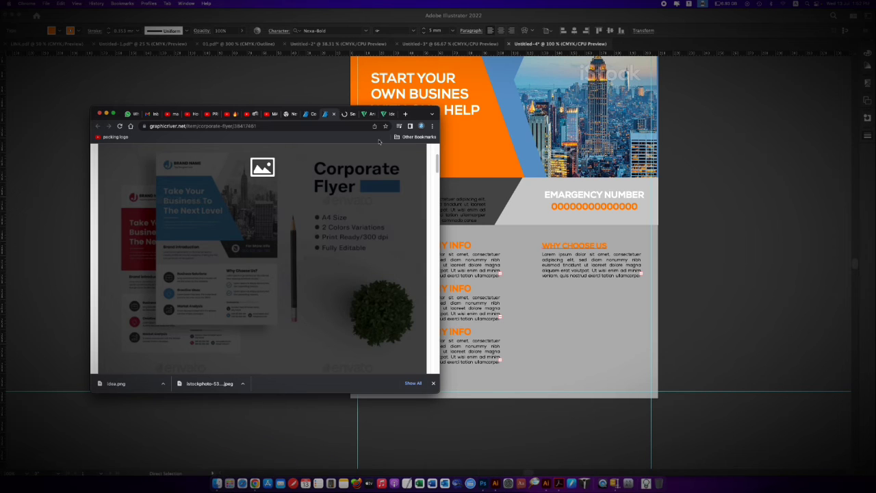
left_click(100, 114)
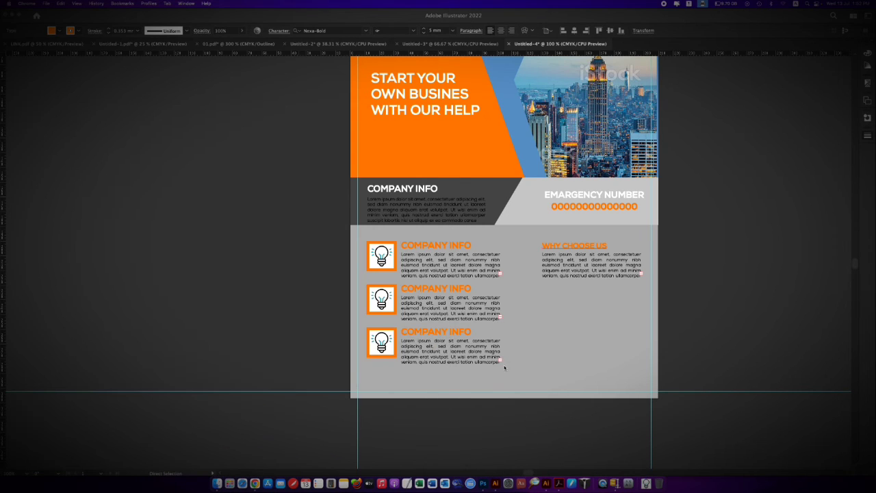
key("Tab")
left_click(435, 333)
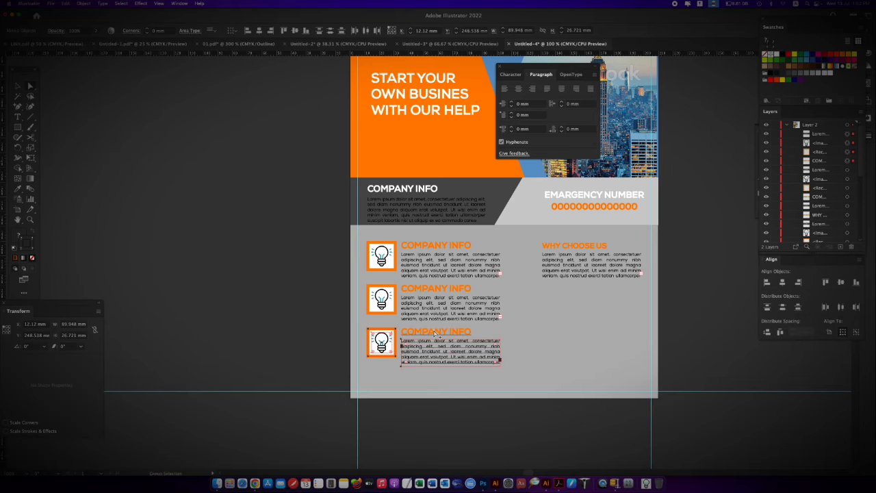
left_click_drag(435, 334, 579, 295)
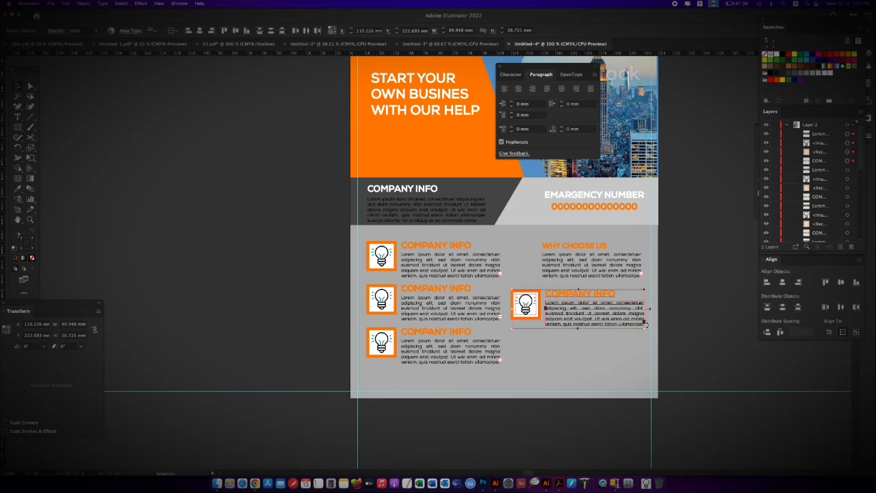
left_click_drag(646, 324, 627, 323)
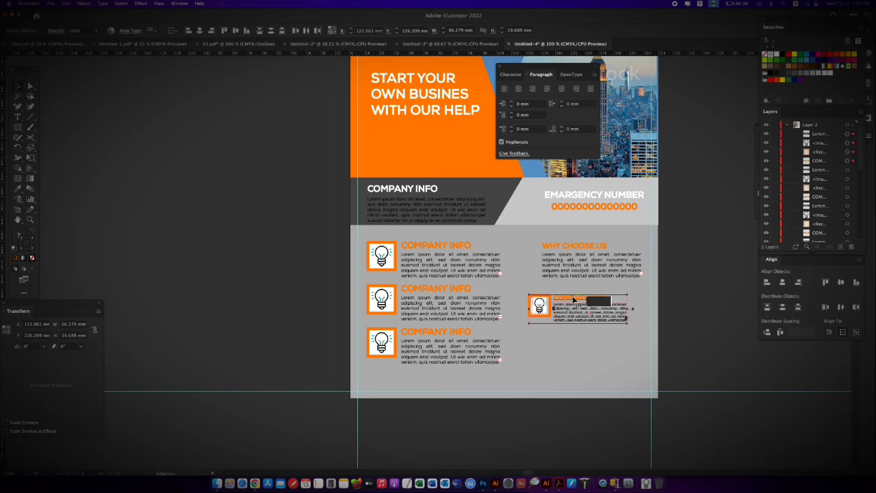
left_click_drag(574, 300, 586, 292)
left_click(663, 343)
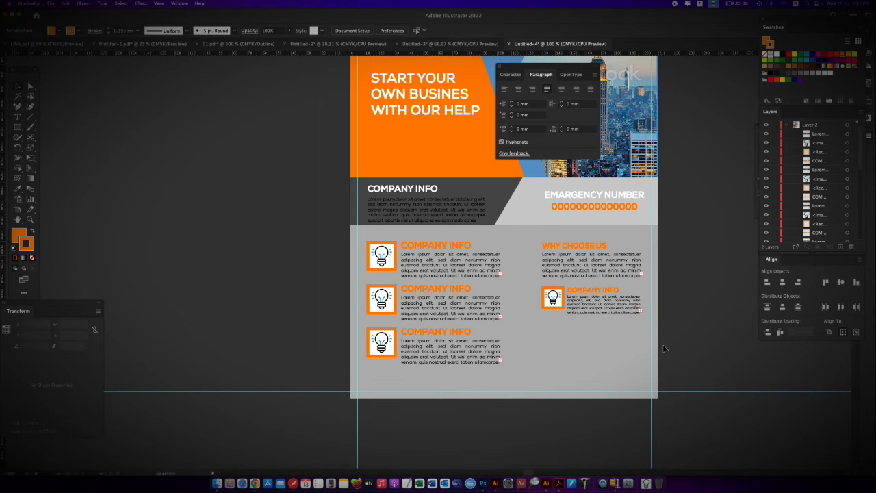
Draw an orange-outlined rectangle about 73.7 by 28.6 mm below the small icon block and fill it with light grey
left_click(549, 309)
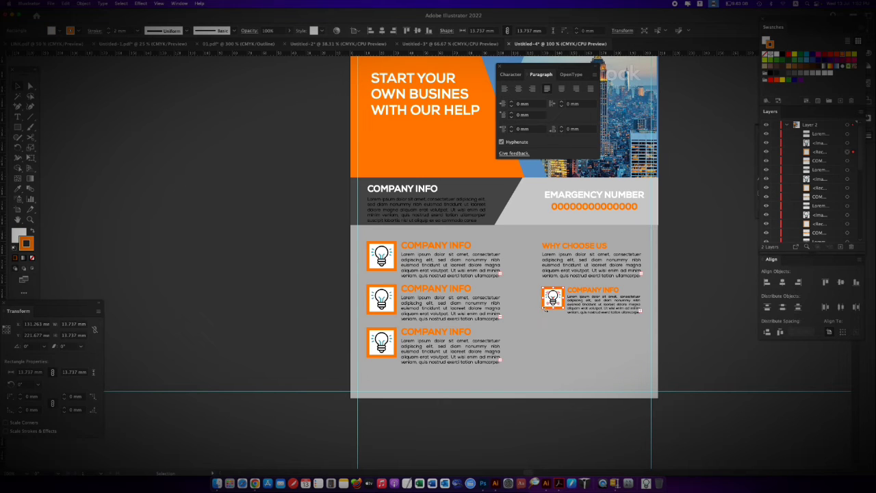
left_click_drag(546, 338, 641, 354)
left_click_drag(587, 363, 587, 383)
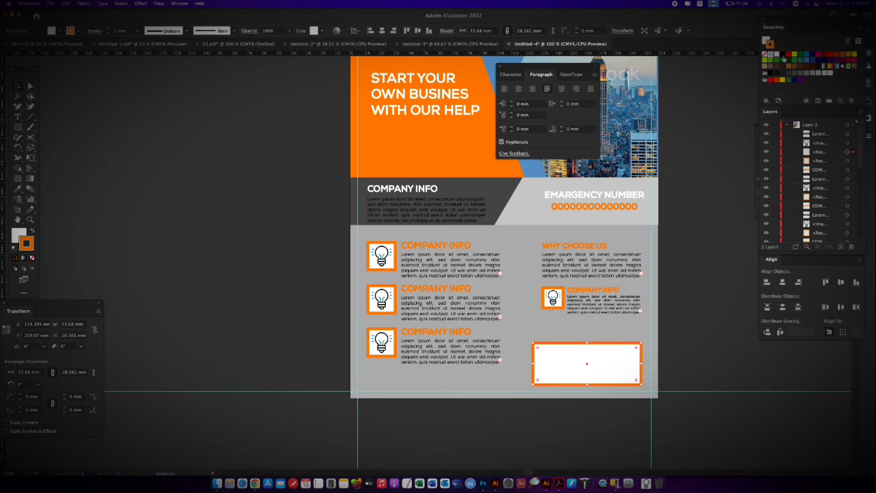
left_click(810, 77)
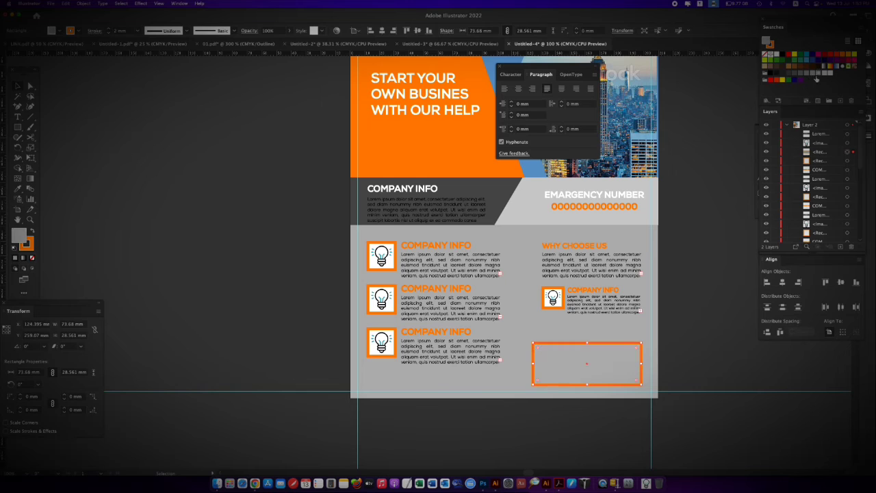
left_click(816, 79)
left_click(822, 78)
left_click(689, 322)
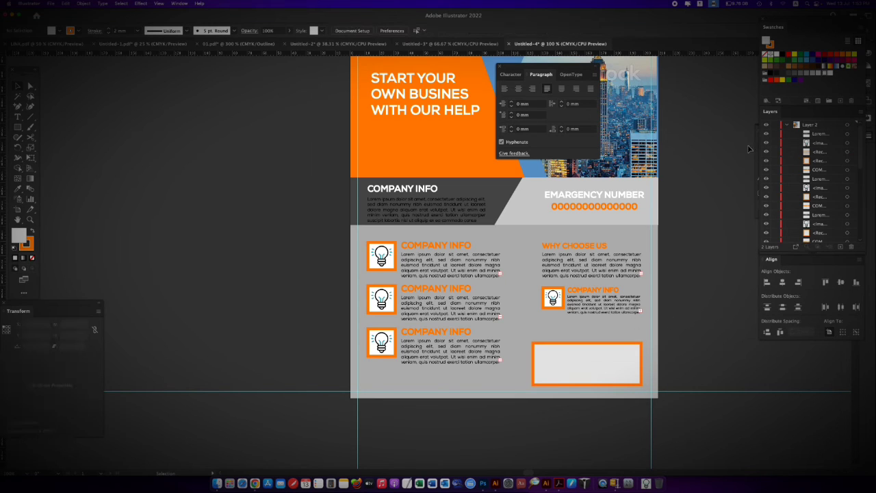
Set the orange outline of the light grey contact box to a stroke weight of 1 mm
left_click_drag(799, 234, 633, 394)
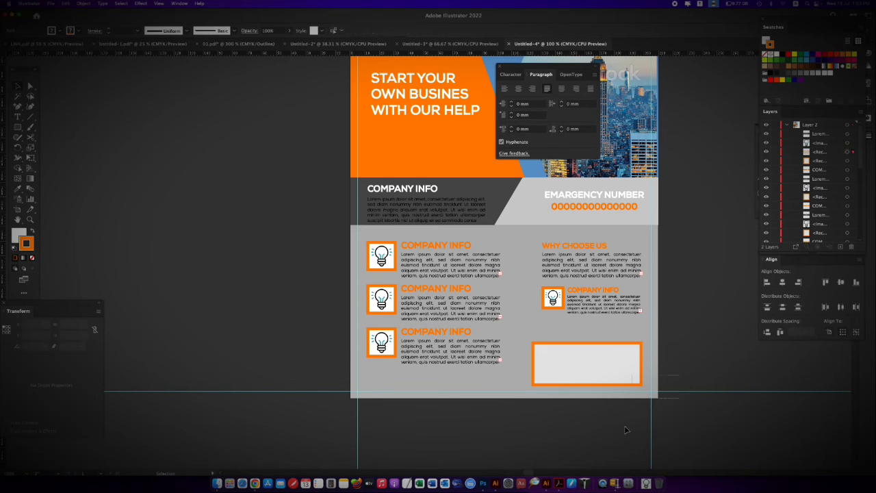
left_click(612, 362)
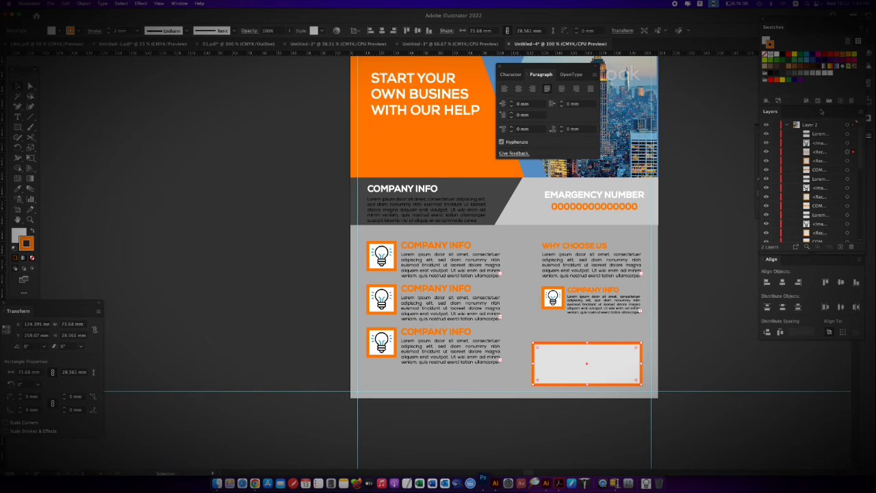
left_click(179, 4)
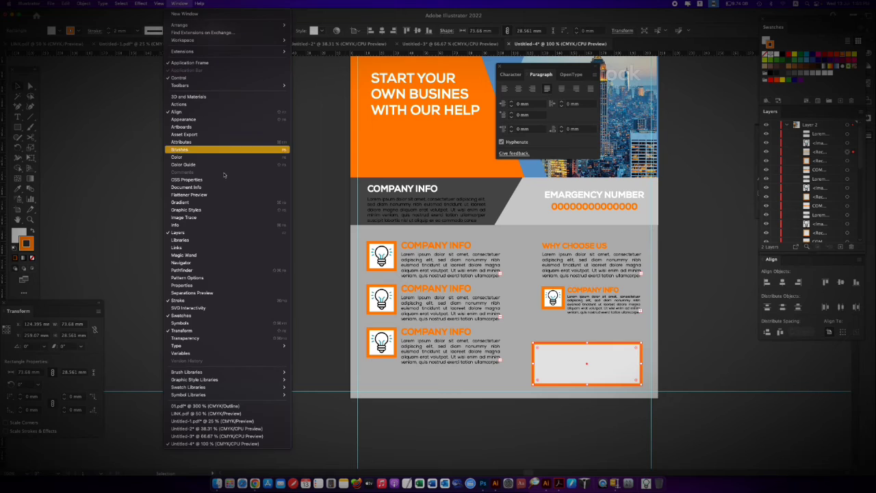
left_click(226, 308)
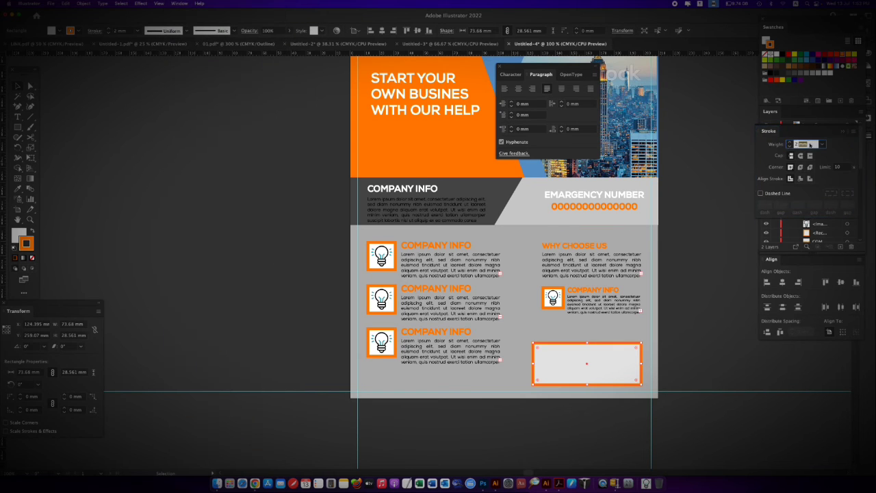
left_click_drag(810, 145, 765, 143)
key("Down")
left_click(693, 340)
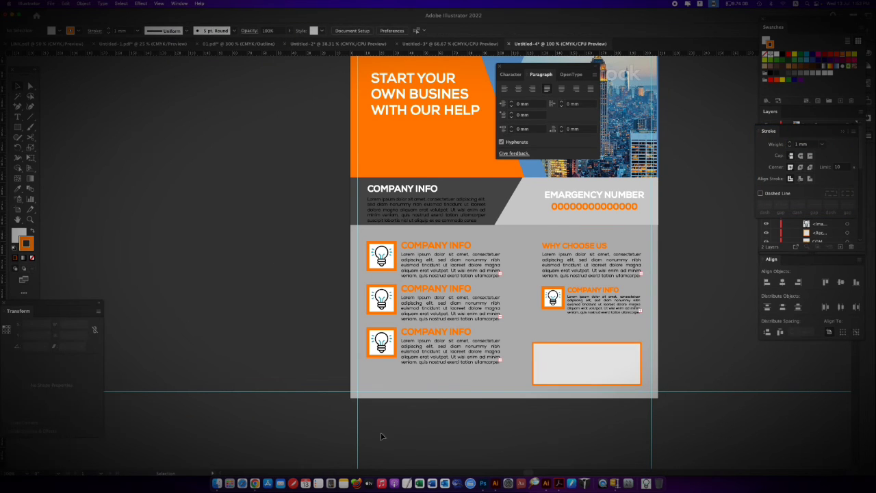
In Chrome, look up FLAT ICON, go to flaticon.com and open its Interface Icons collection in a new tab
left_click(250, 468)
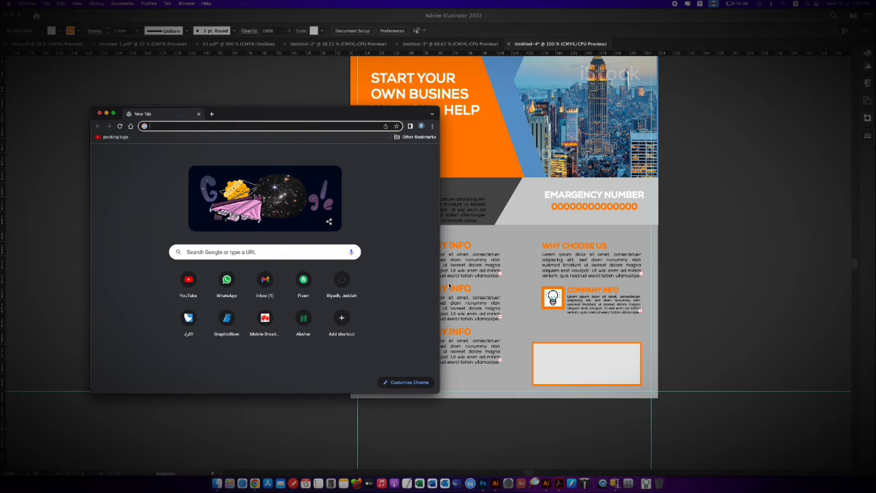
type("FLAT ICON")
key("Return")
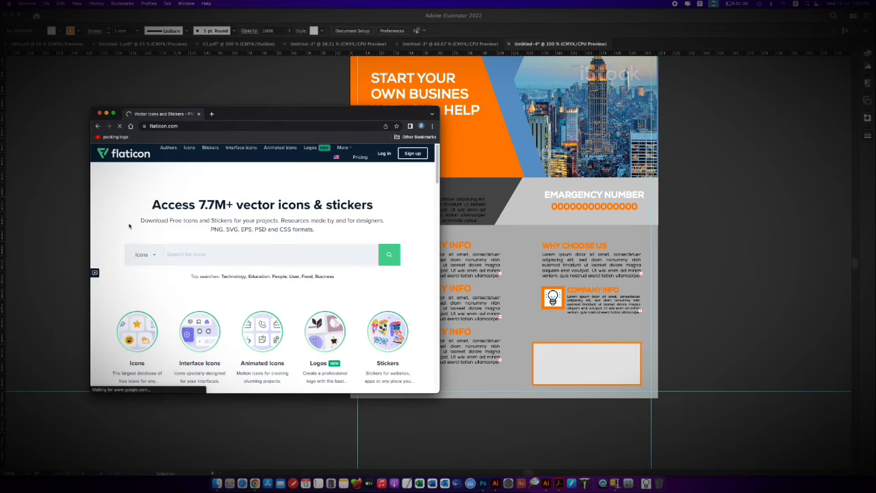
right_click(198, 323)
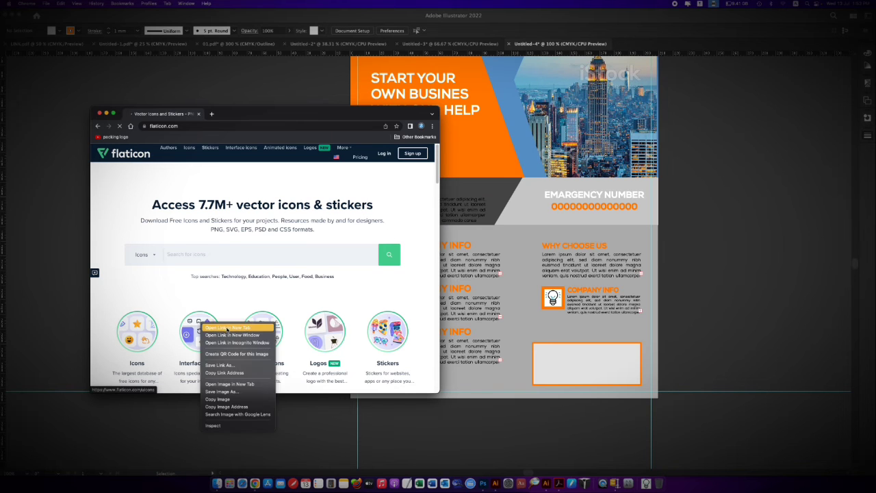
left_click(219, 327)
scroll(365, 243, "down", 15)
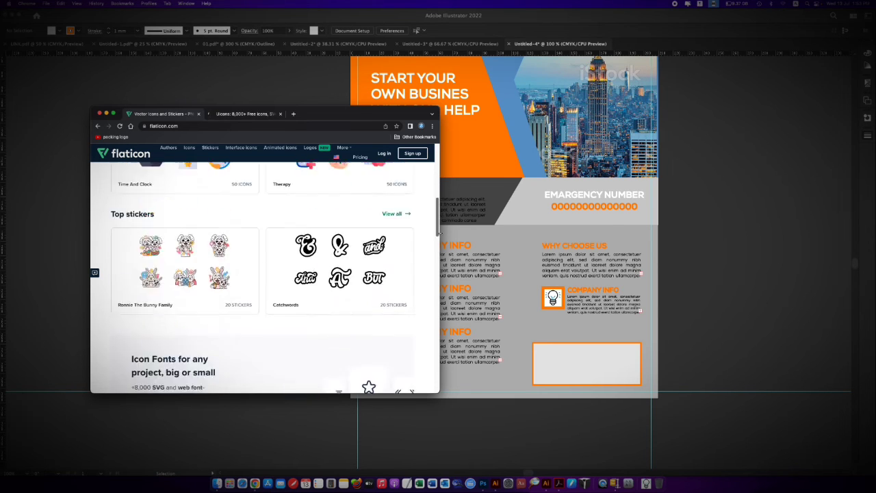
left_click(343, 228)
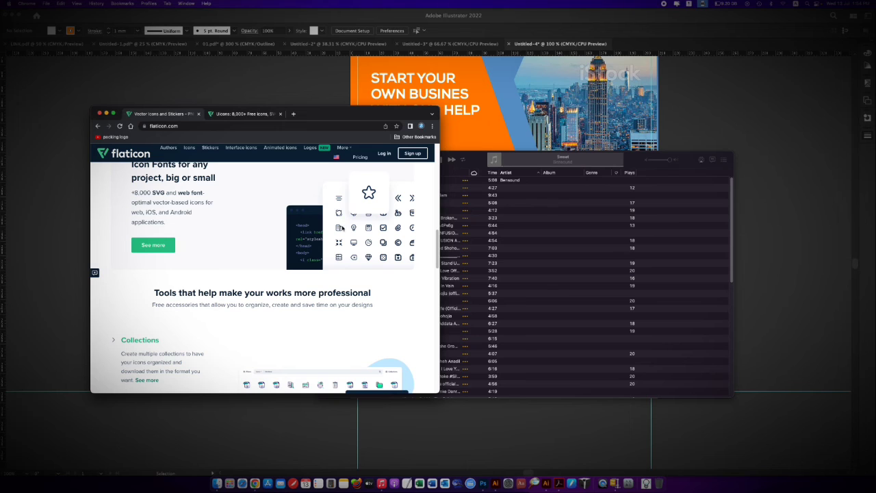
left_click(539, 167)
key("super+w")
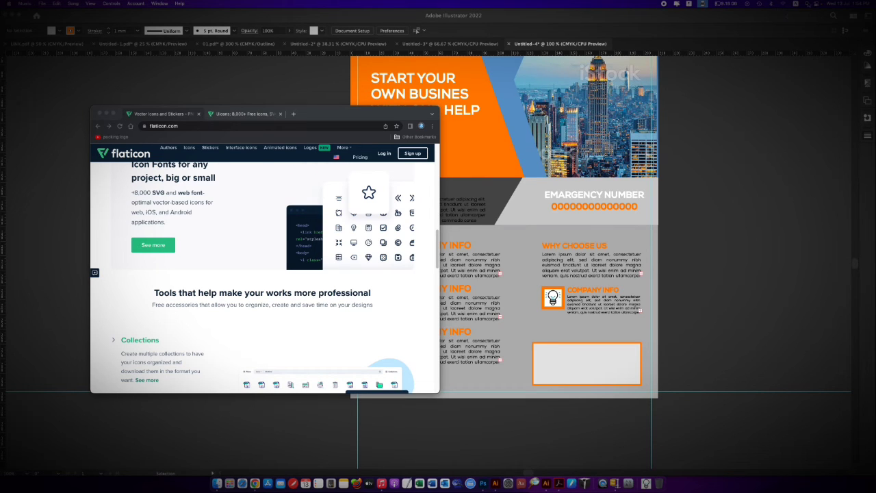
left_click(816, 4)
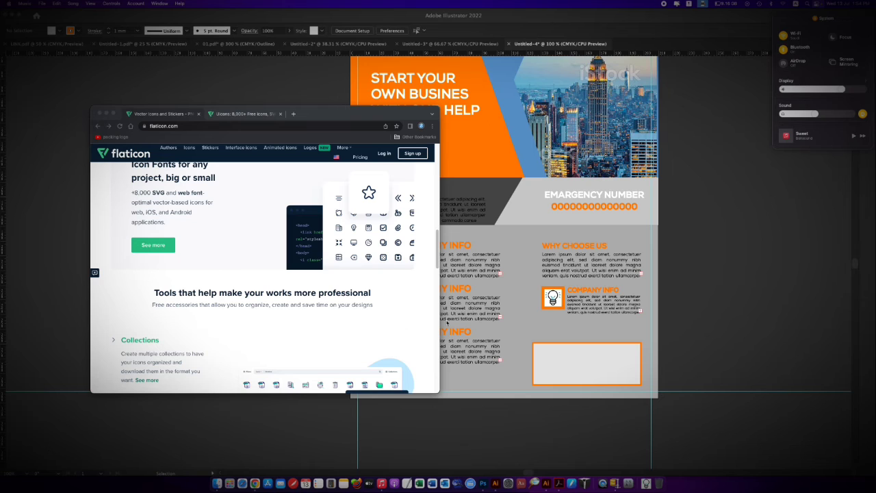
Search Flaticon for LOCATOPN and open the black house and location pin stock icons in new tabs
left_click(439, 235)
scroll(206, 246, "up", 5)
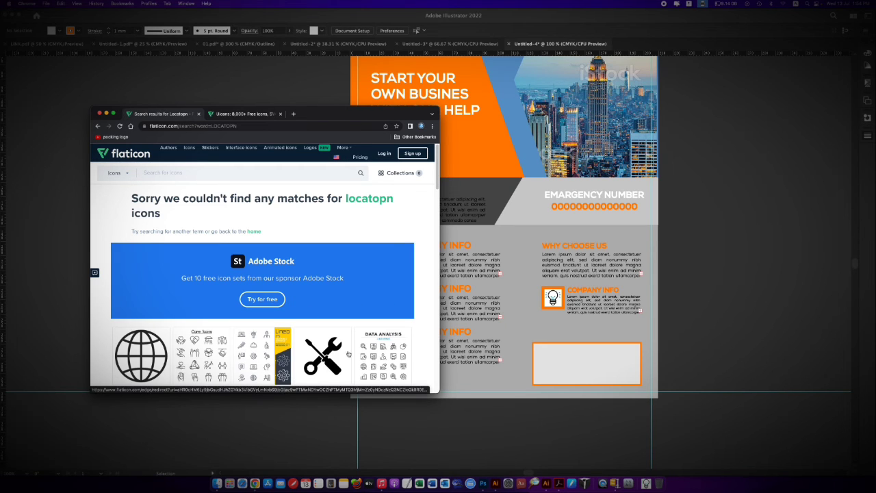
scroll(259, 253, "down", 5)
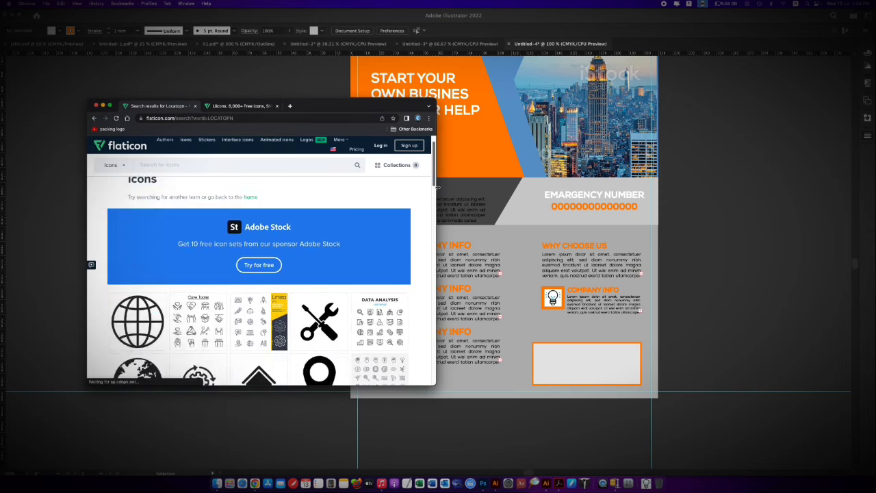
right_click(259, 254)
left_click(288, 254)
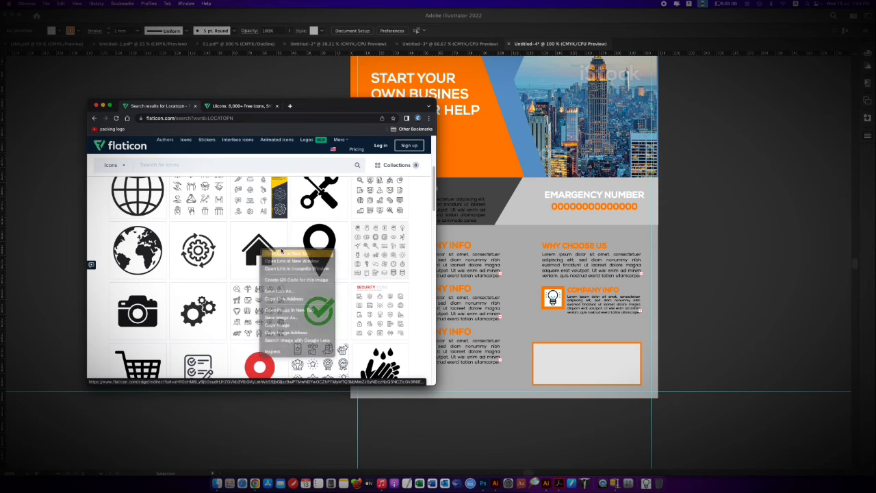
right_click(313, 237)
left_click(332, 245)
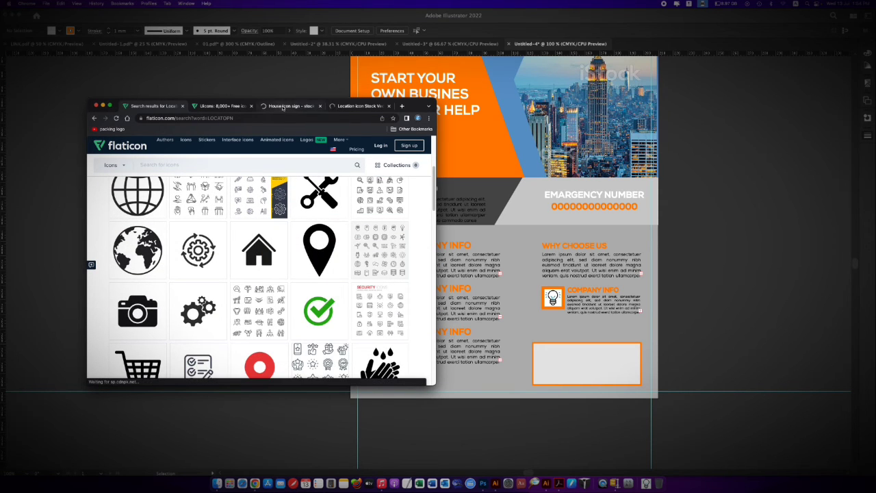
From the Uicons page, open the Facebook and Instagram icon pages in new tabs
left_click(282, 108)
left_click(239, 108)
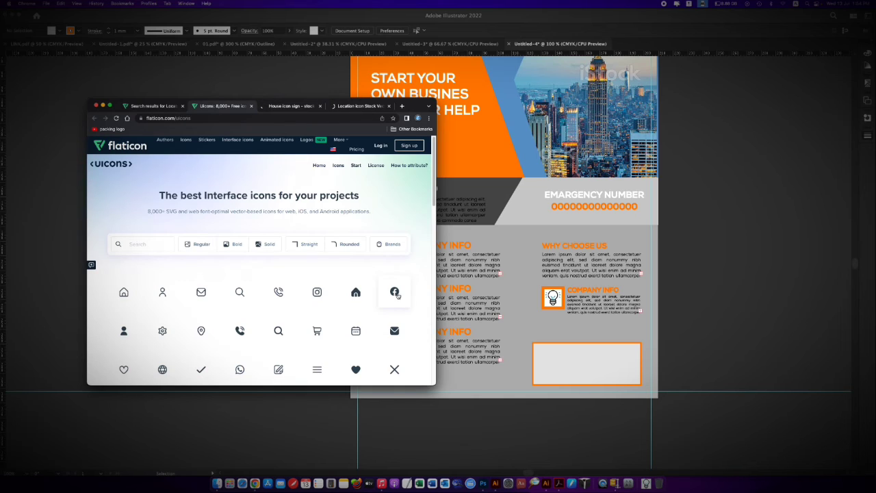
right_click(394, 293)
left_click(415, 301)
right_click(317, 293)
left_click(337, 301)
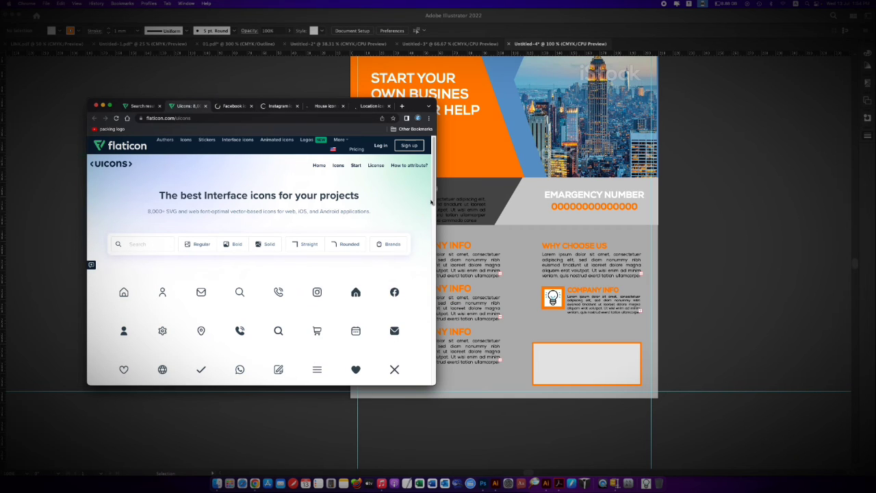
left_click_drag(433, 202, 433, 231)
Download the Facebook icon as facebook.png and place it in Illustrator's contact box, scaled to about 9.2 mm
left_click(241, 108)
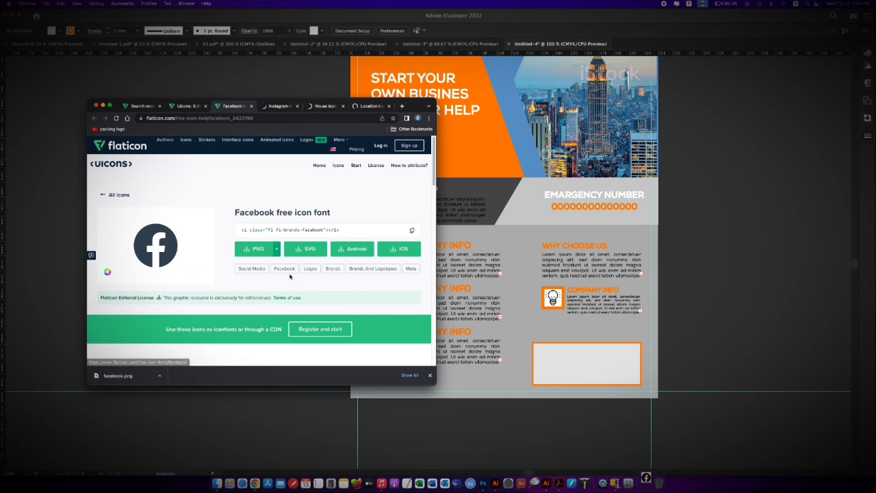
left_click(160, 376)
left_click(182, 399)
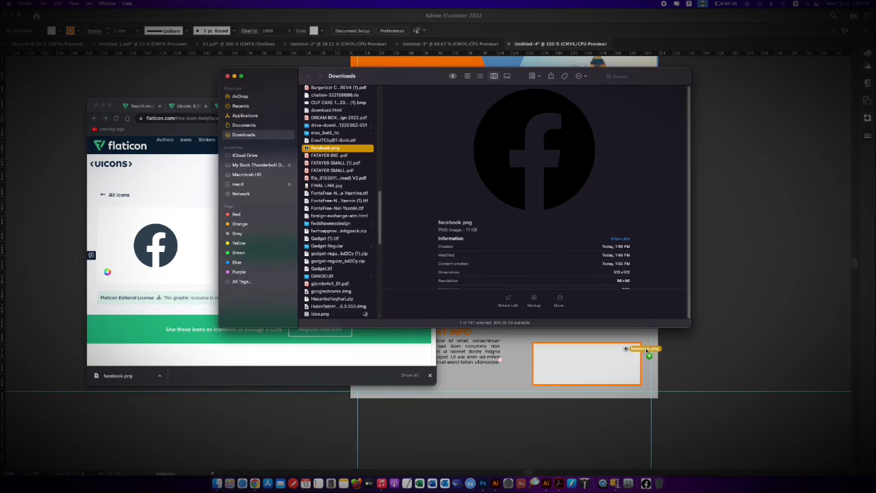
left_click_drag(647, 351, 676, 361)
scroll(684, 340, "right", 3)
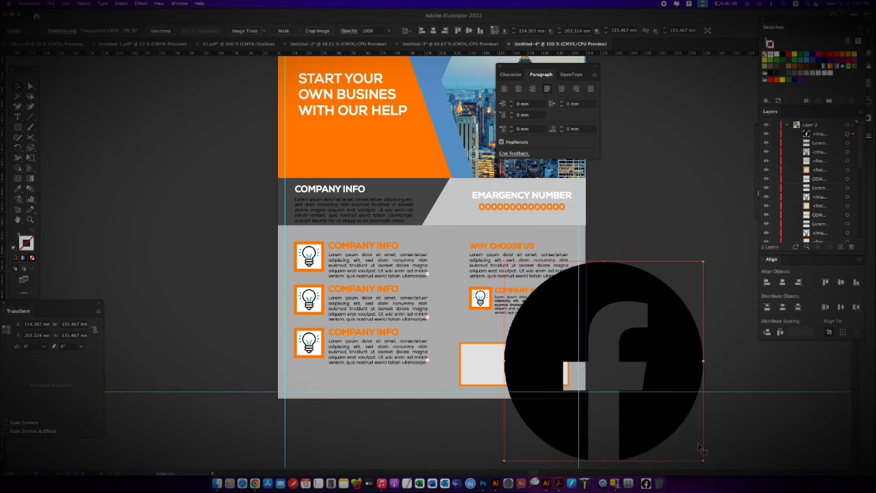
left_click_drag(703, 460, 490, 373)
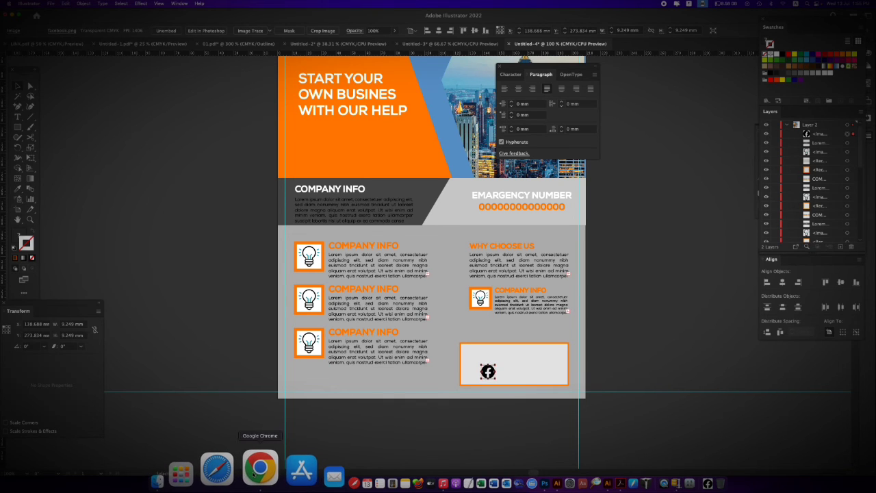
Download the Instagram icon as a PNG from Chrome and place instagram.png on the Illustrator flyer over the contact box
left_click(260, 469)
left_click(250, 106)
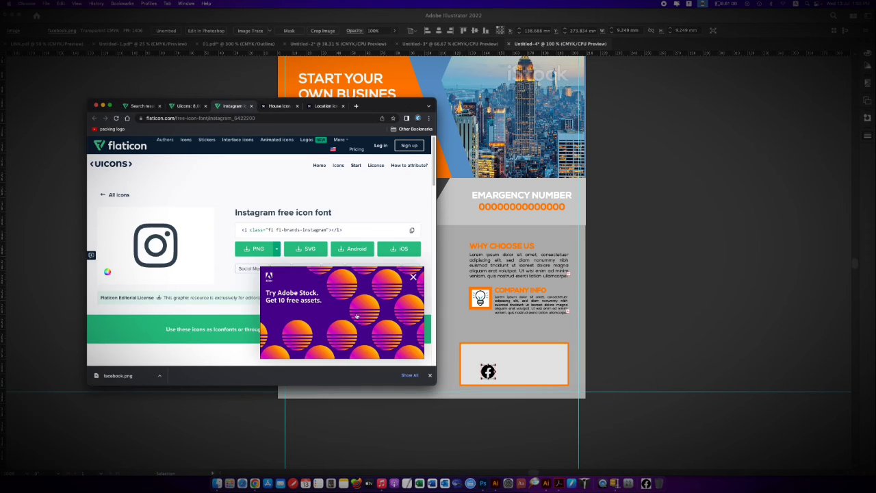
left_click(305, 250)
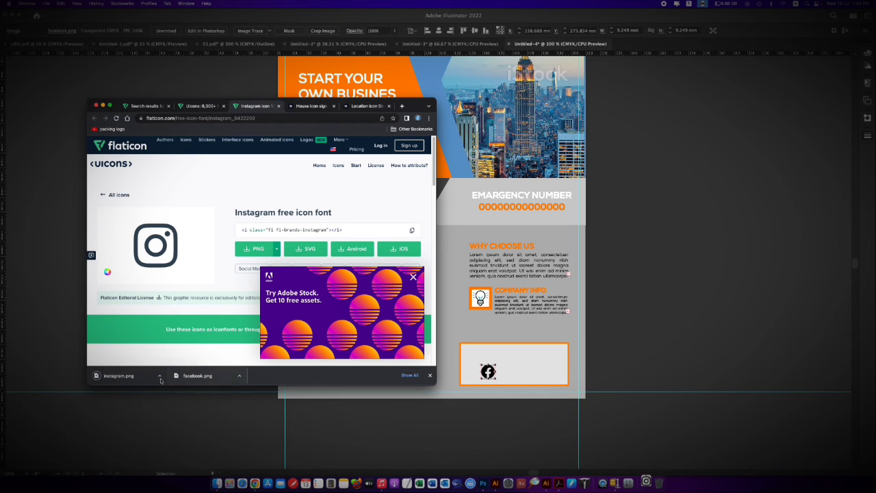
left_click(159, 375)
left_click(189, 400)
left_click_drag(336, 316, 335, 330)
scroll(327, 273, "up", 6)
left_click(331, 213)
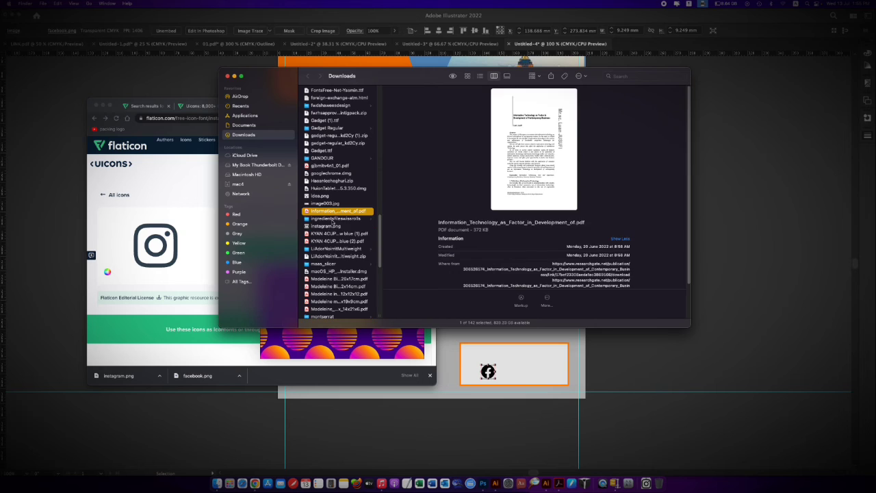
left_click_drag(332, 226, 520, 397)
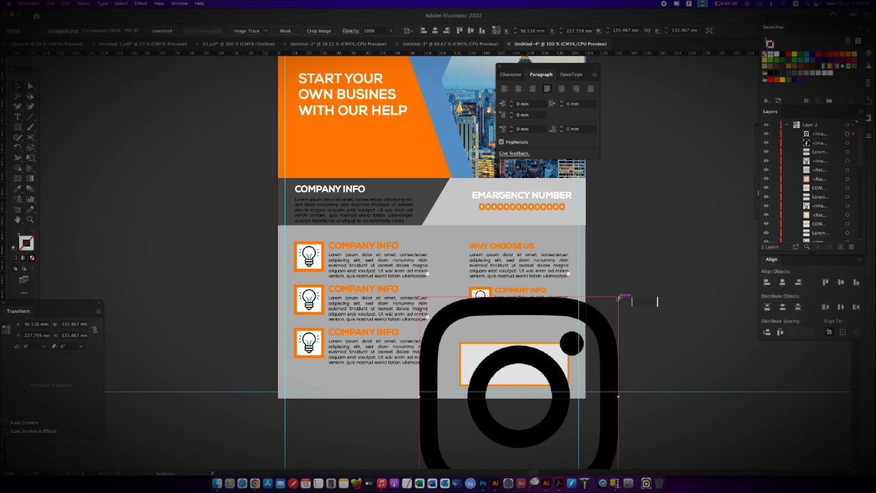
Scale the Instagram icon to about 9.2 mm, matching the Facebook icon, and position it beside that icon in the contact box
left_click_drag(620, 298, 490, 361)
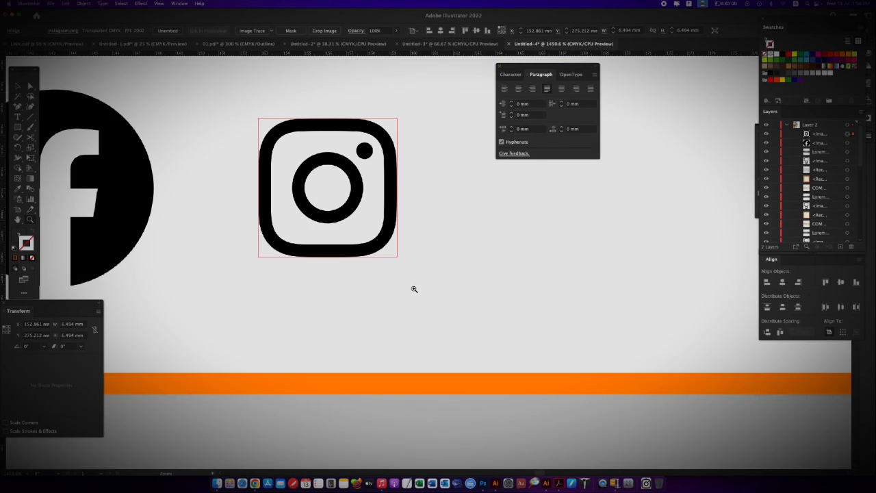
left_click_drag(396, 256, 448, 283)
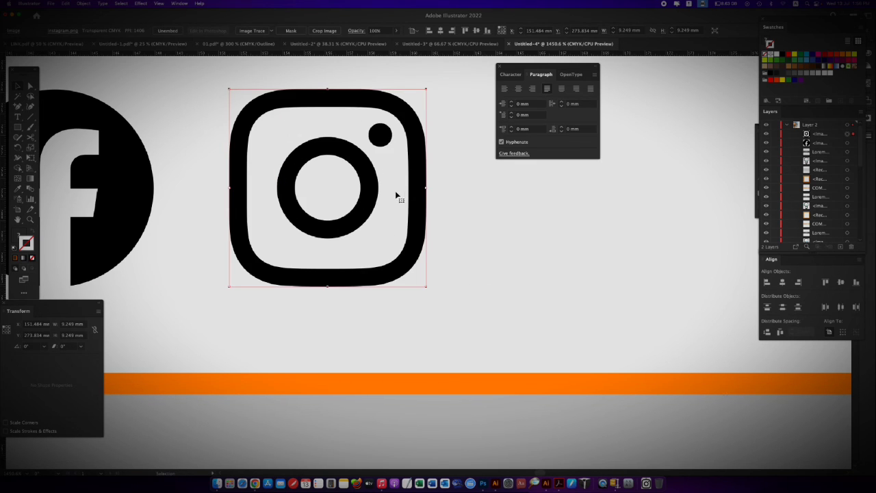
key("super+minus")
key("super+minus")
key("super+minus")
key("super+minus")
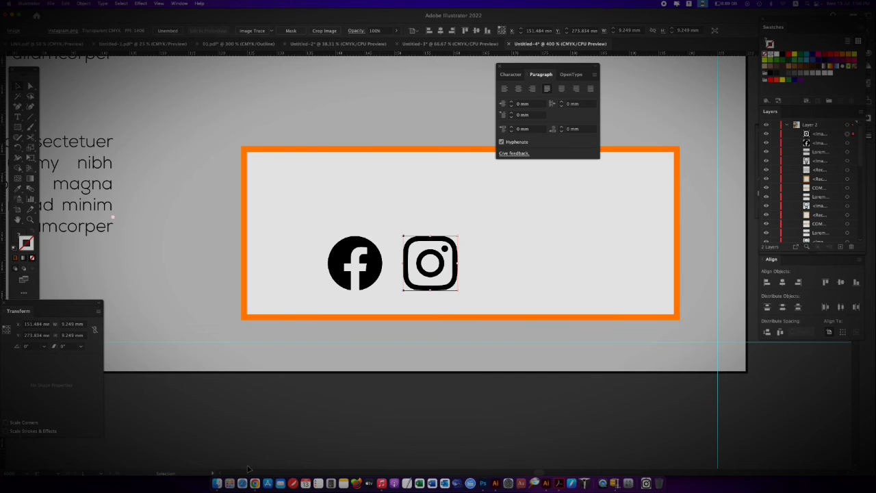
Back on the Uicons page in Chrome, open the solid Envelope icon's details and bring its graphic directly into the Illustrator flyer
left_click(253, 472)
key("Escape")
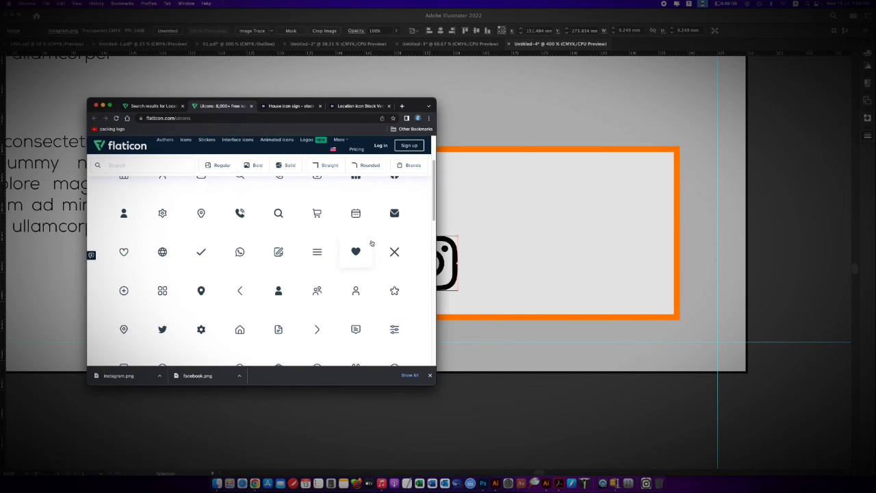
double_click(284, 101)
left_click_drag(874, 8, 341, 154)
left_click(344, 254)
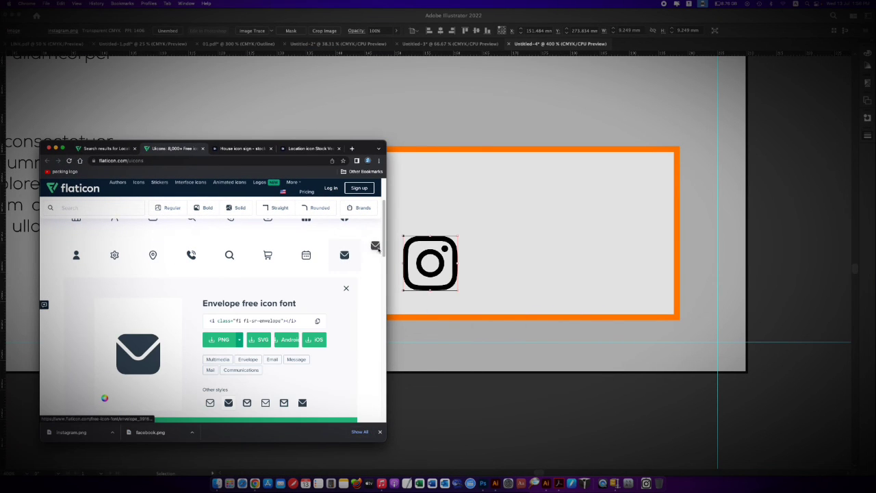
left_click(459, 141)
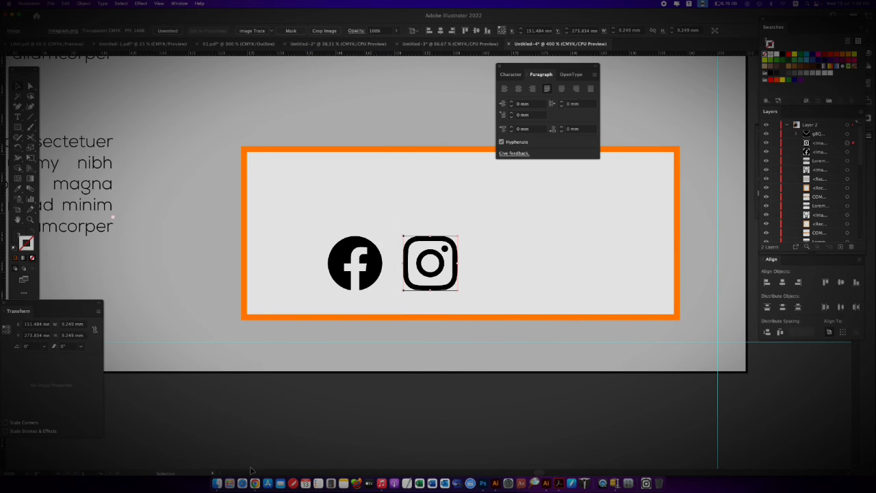
Download the Envelope icon as envelope.png from Chrome and place the file on the Illustrator flyer
left_click(255, 482)
left_click(223, 340)
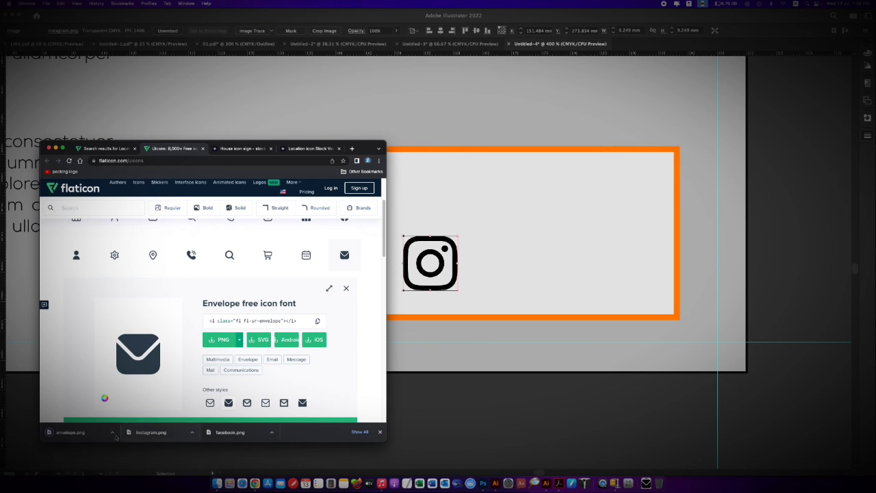
left_click(112, 432)
left_click(135, 456)
left_click_drag(324, 88, 560, 379)
Scale the placed envelope icon down to about 13.1 mm and move it into the contact box beside the Instagram icon
key("super+minus")
key("super+minus")
key("super+minus")
key("super+minus")
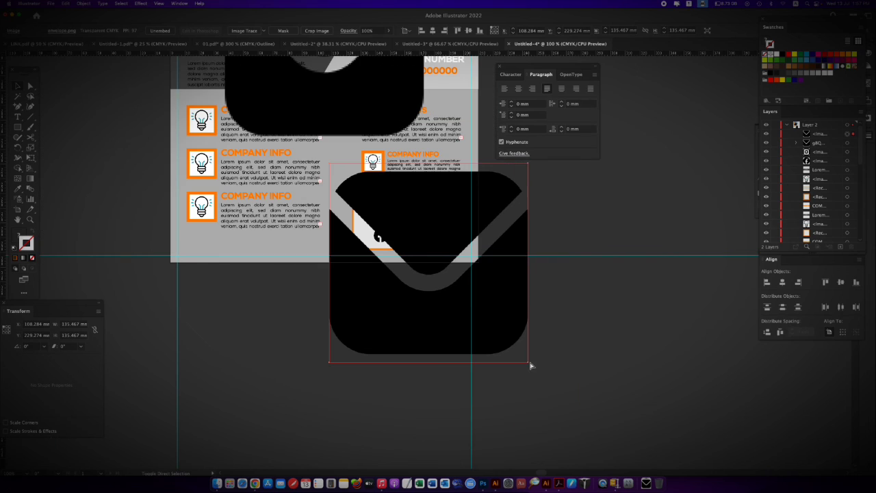
left_click_drag(528, 363, 453, 314)
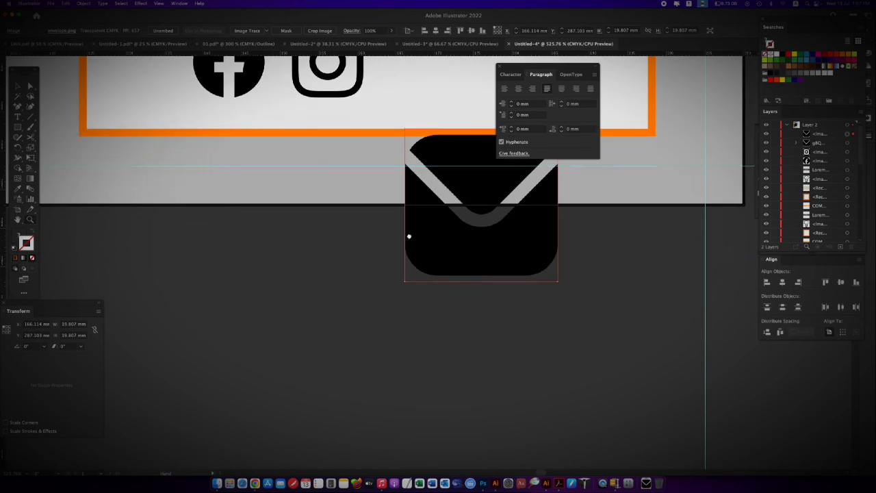
left_click_drag(409, 237, 411, 358)
left_click_drag(559, 402, 536, 378)
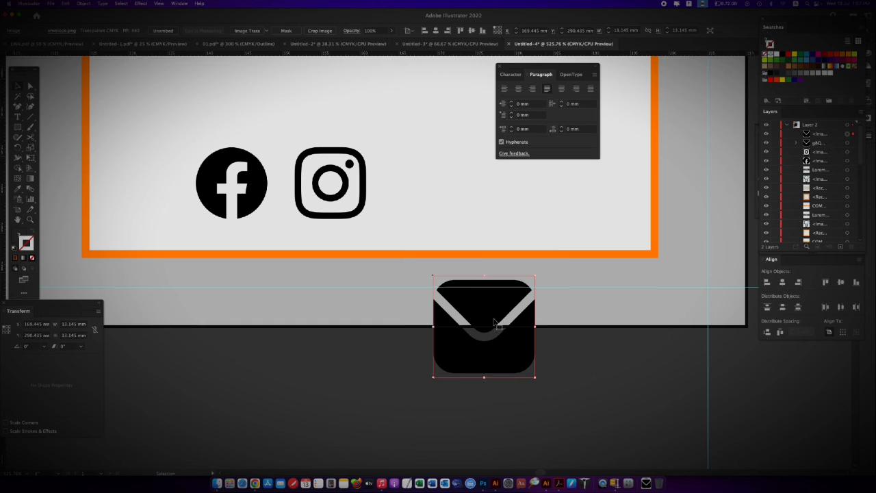
left_click_drag(496, 304, 445, 179)
left_click(484, 254, "shift")
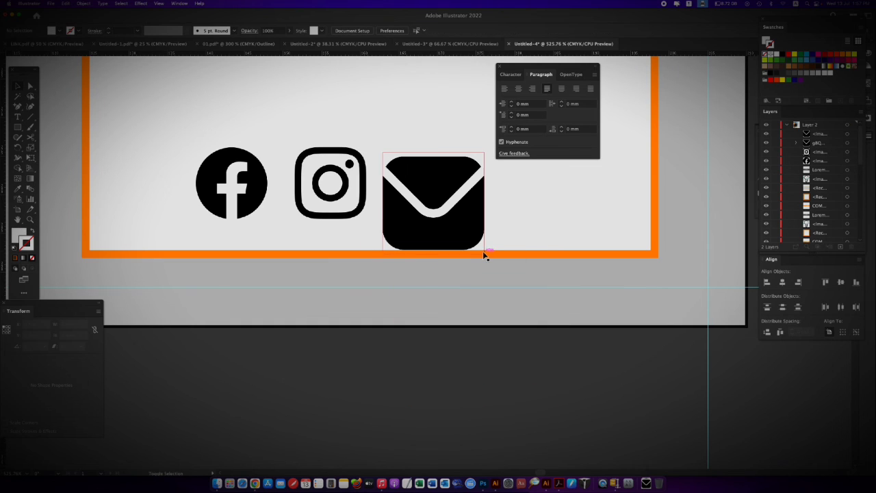
Lock the contact box's background rectangle and the image object directly above it in the layer stack
left_click(477, 168)
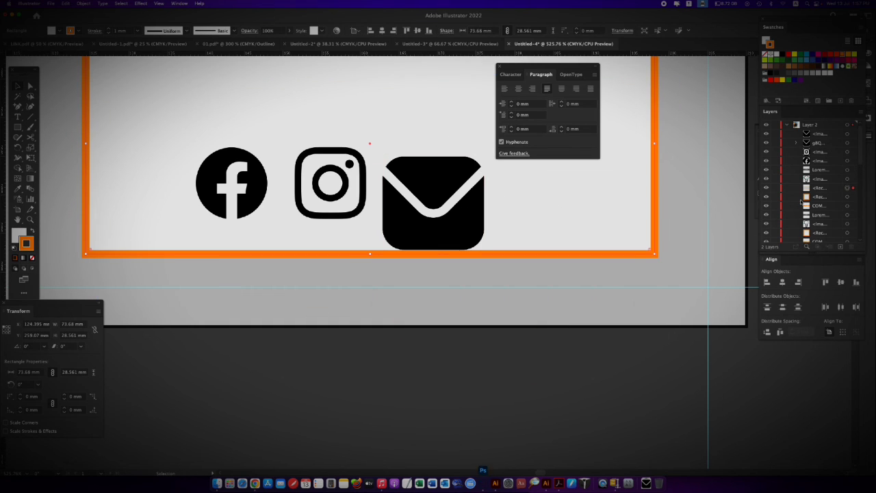
left_click(775, 186)
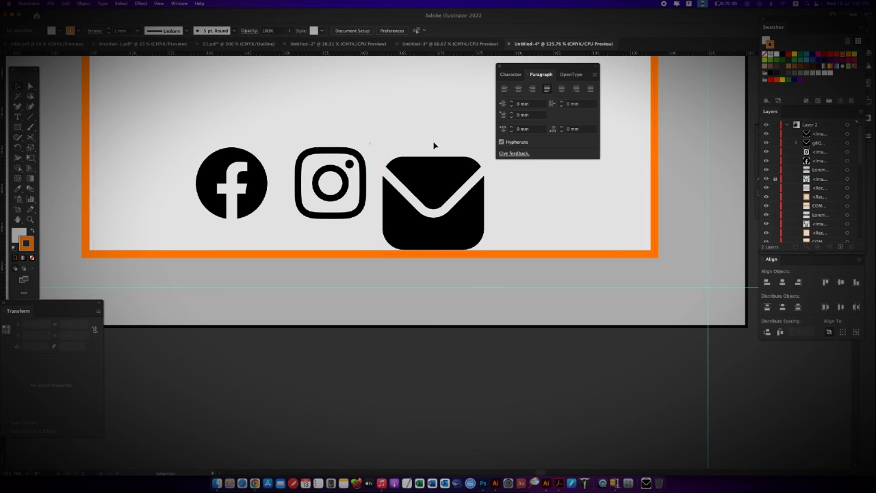
left_click(585, 254)
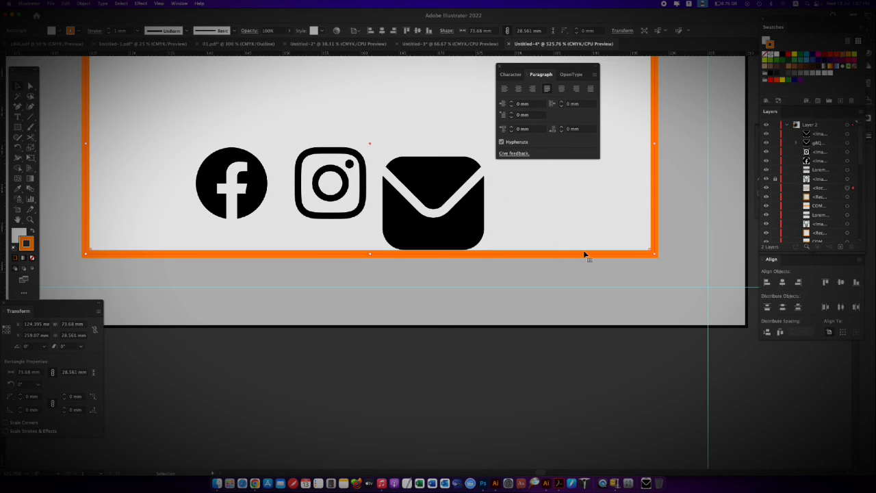
left_click(776, 187)
Scale the envelope icon down to about 10.4 mm and line up its top edge with the Instagram icon
left_click_drag(458, 181, 461, 186)
left_click_drag(484, 253, 473, 242)
left_click_drag(434, 190, 427, 176)
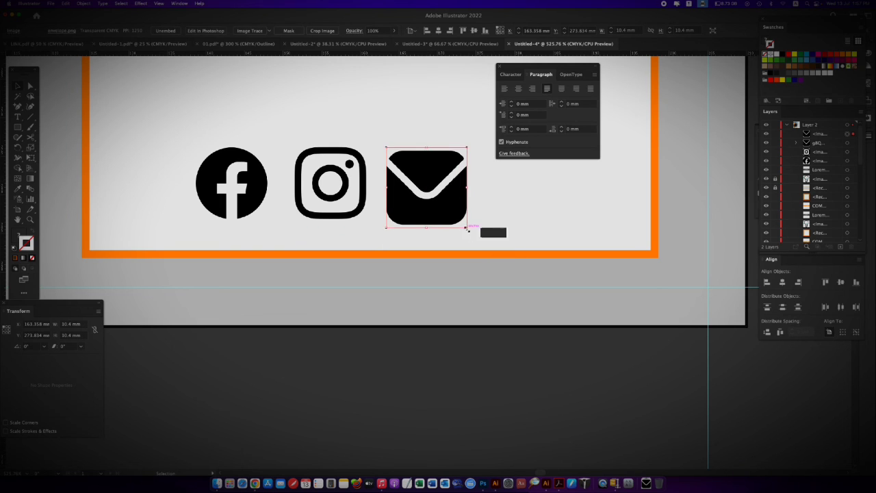